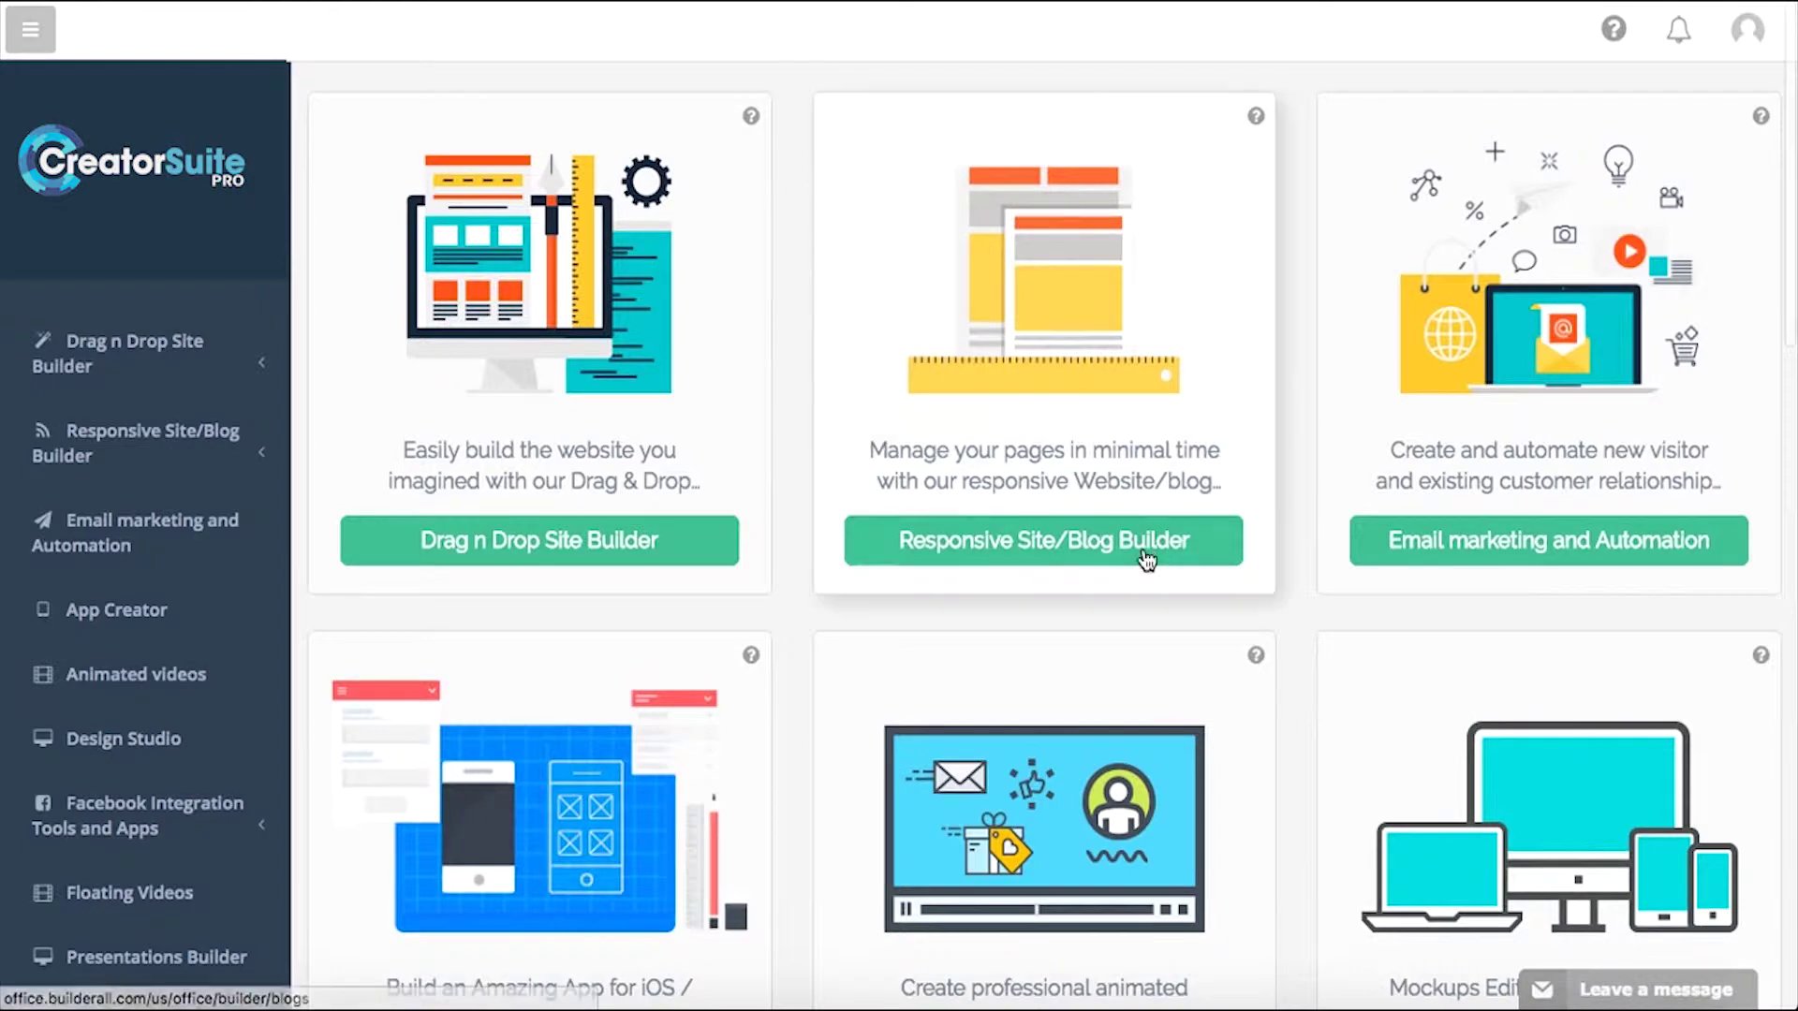
- Start adding a new site in the Responsive Site/Blog Builder
click(1149, 548)
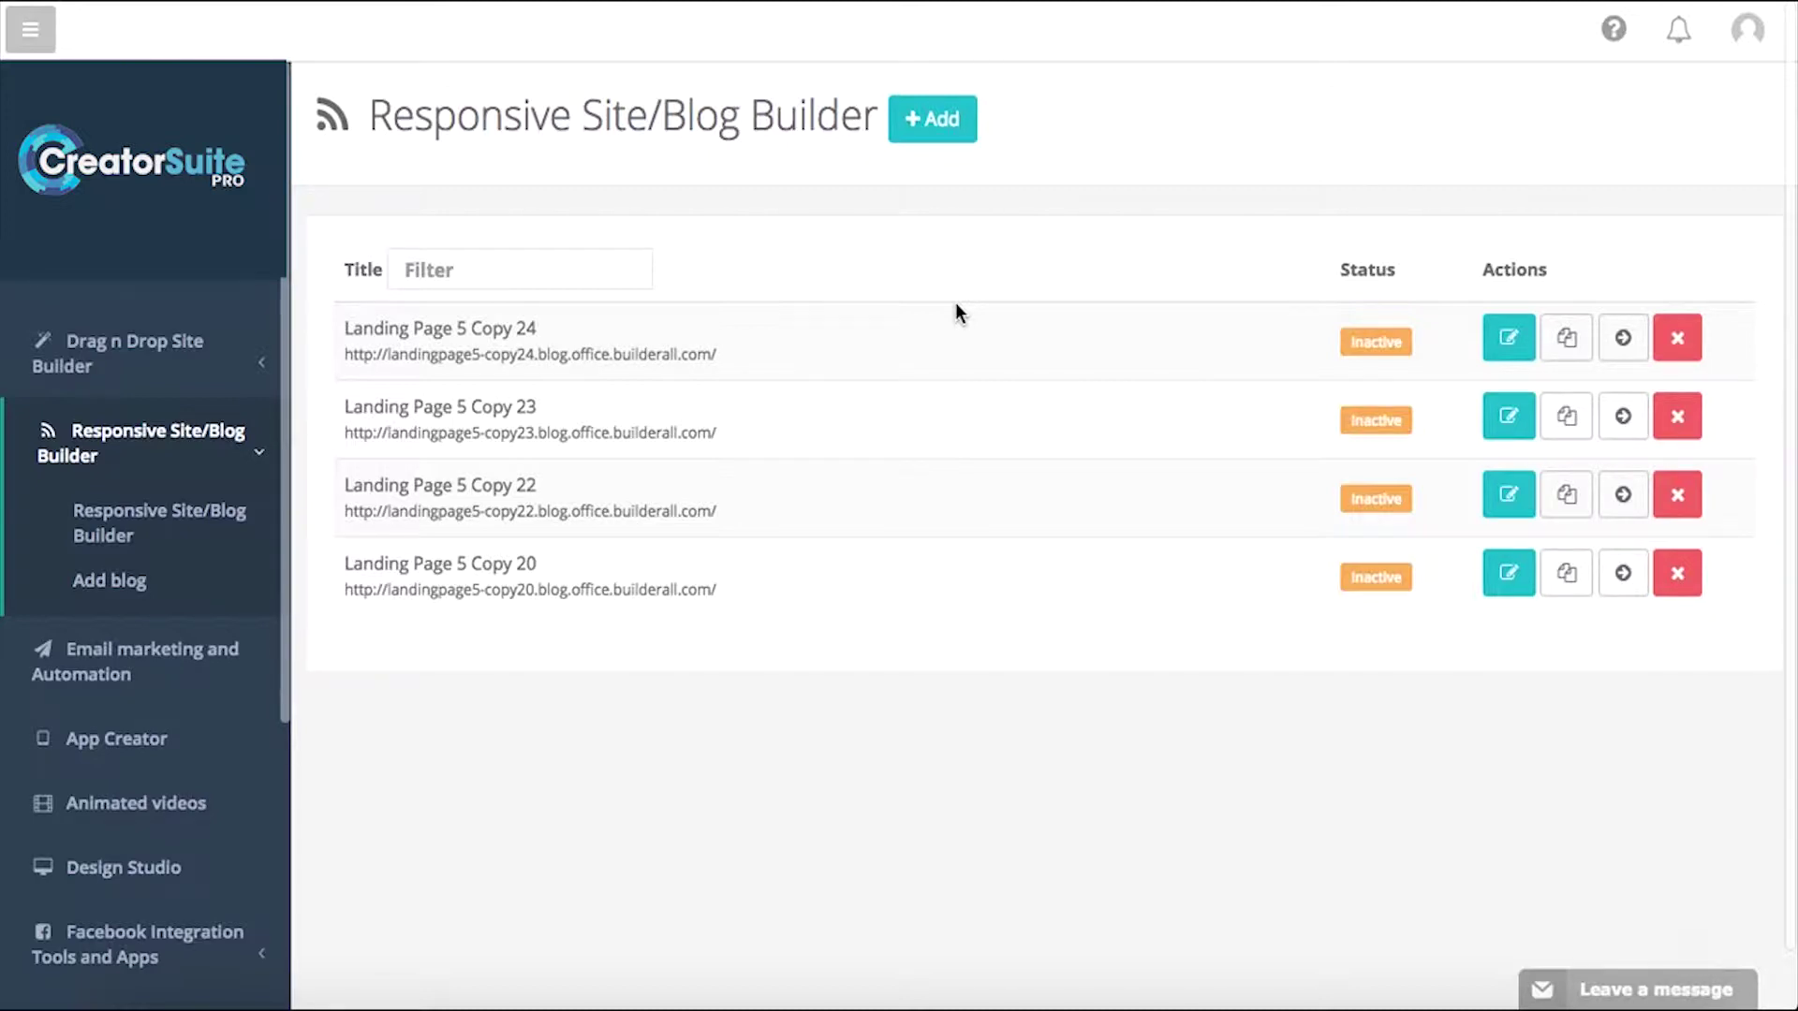
click(933, 141)
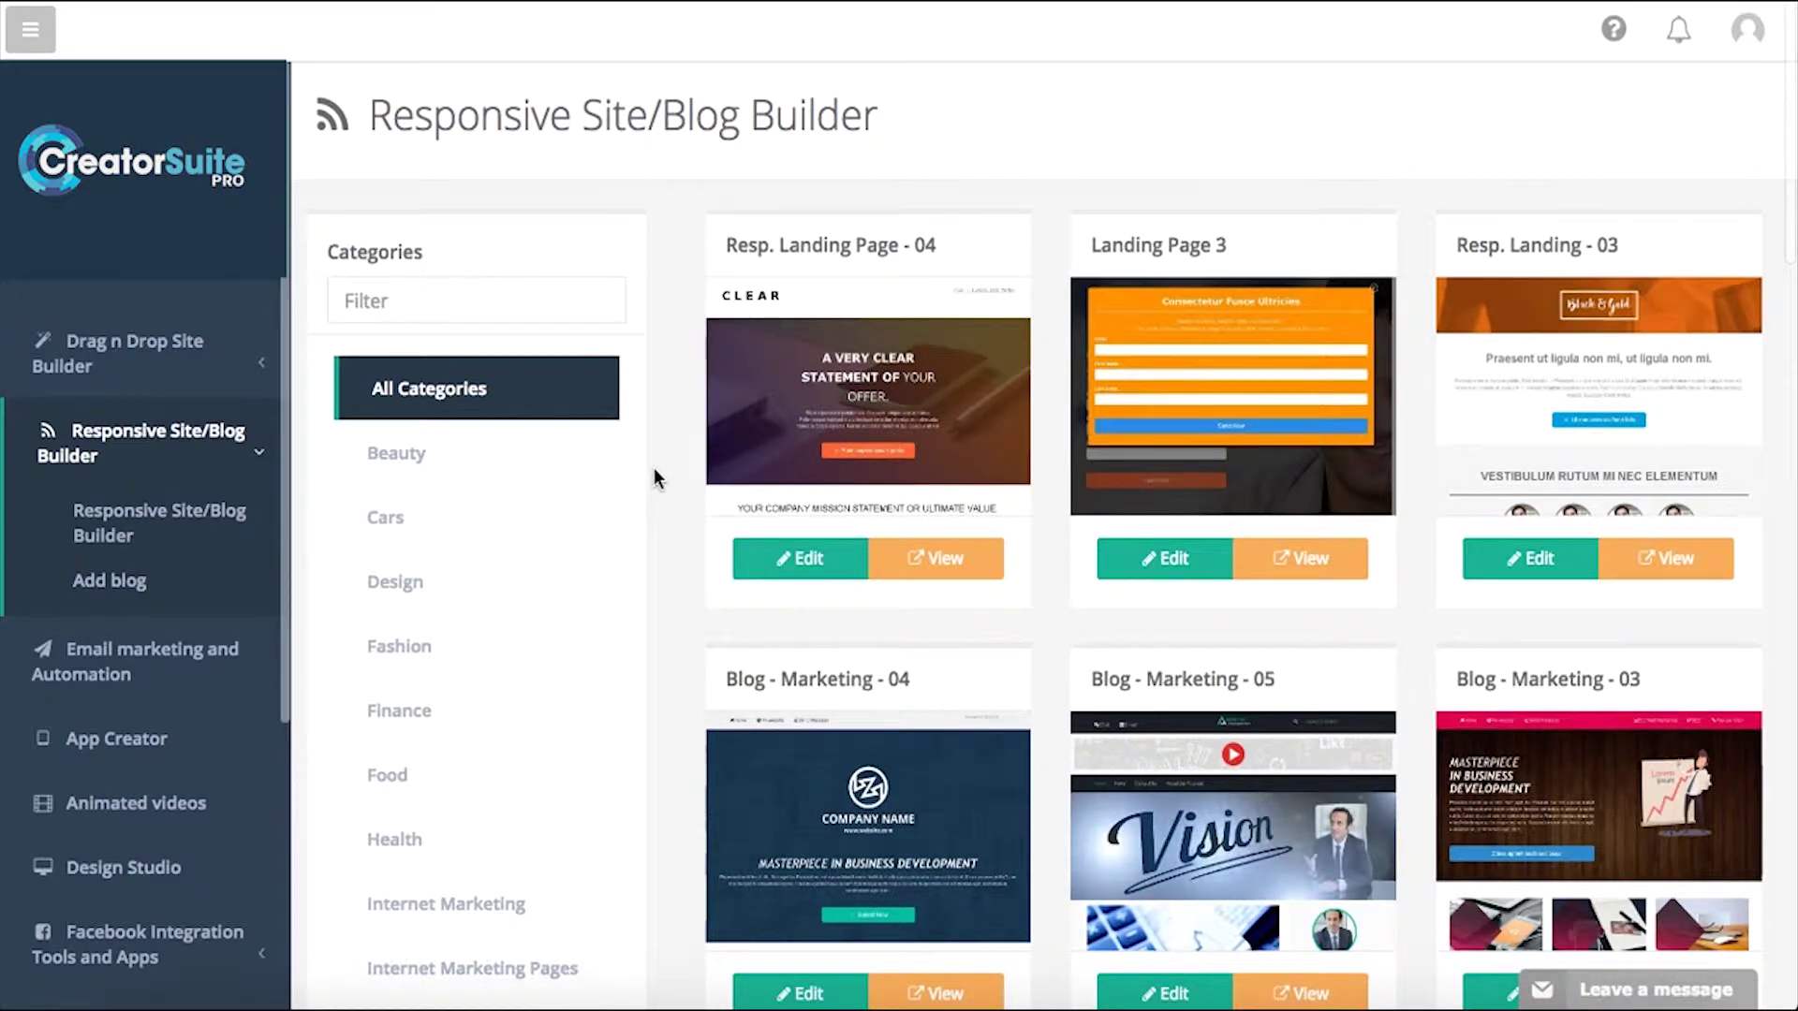
- Browse the template gallery and preview the Landing Page 2 template
scroll(657, 449, down, 9)
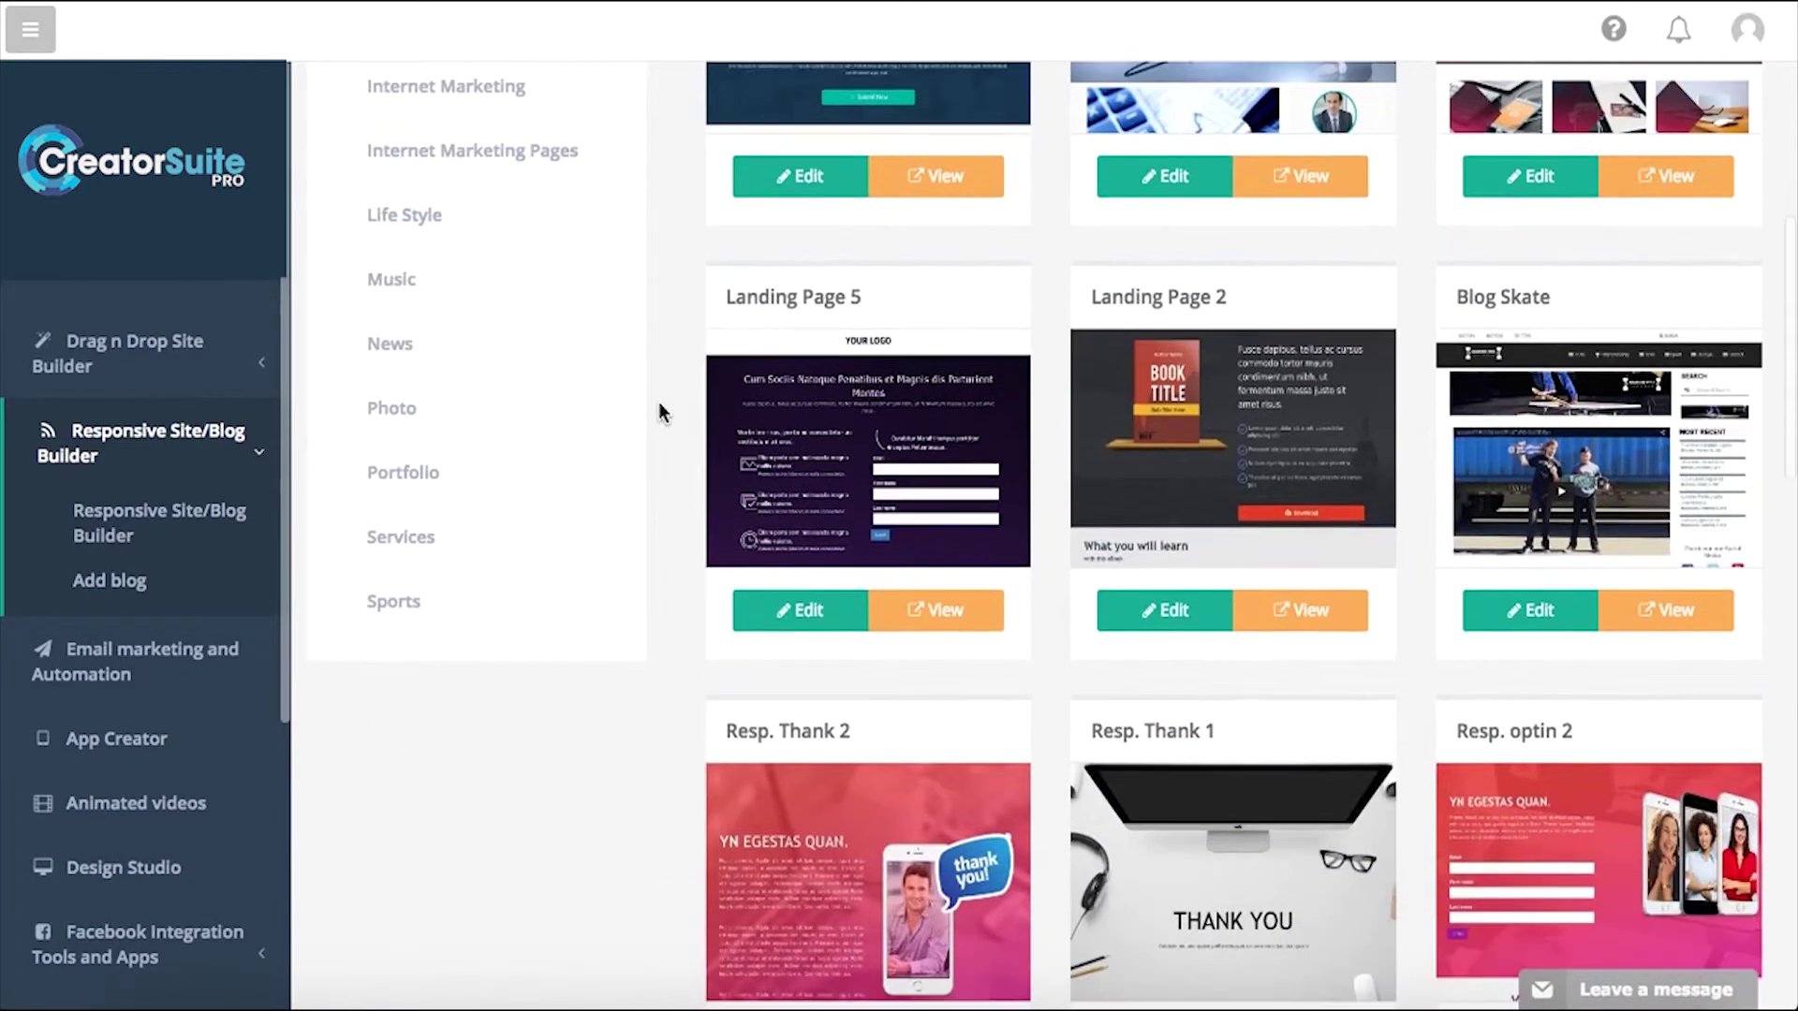
scroll(660, 412, down, 2)
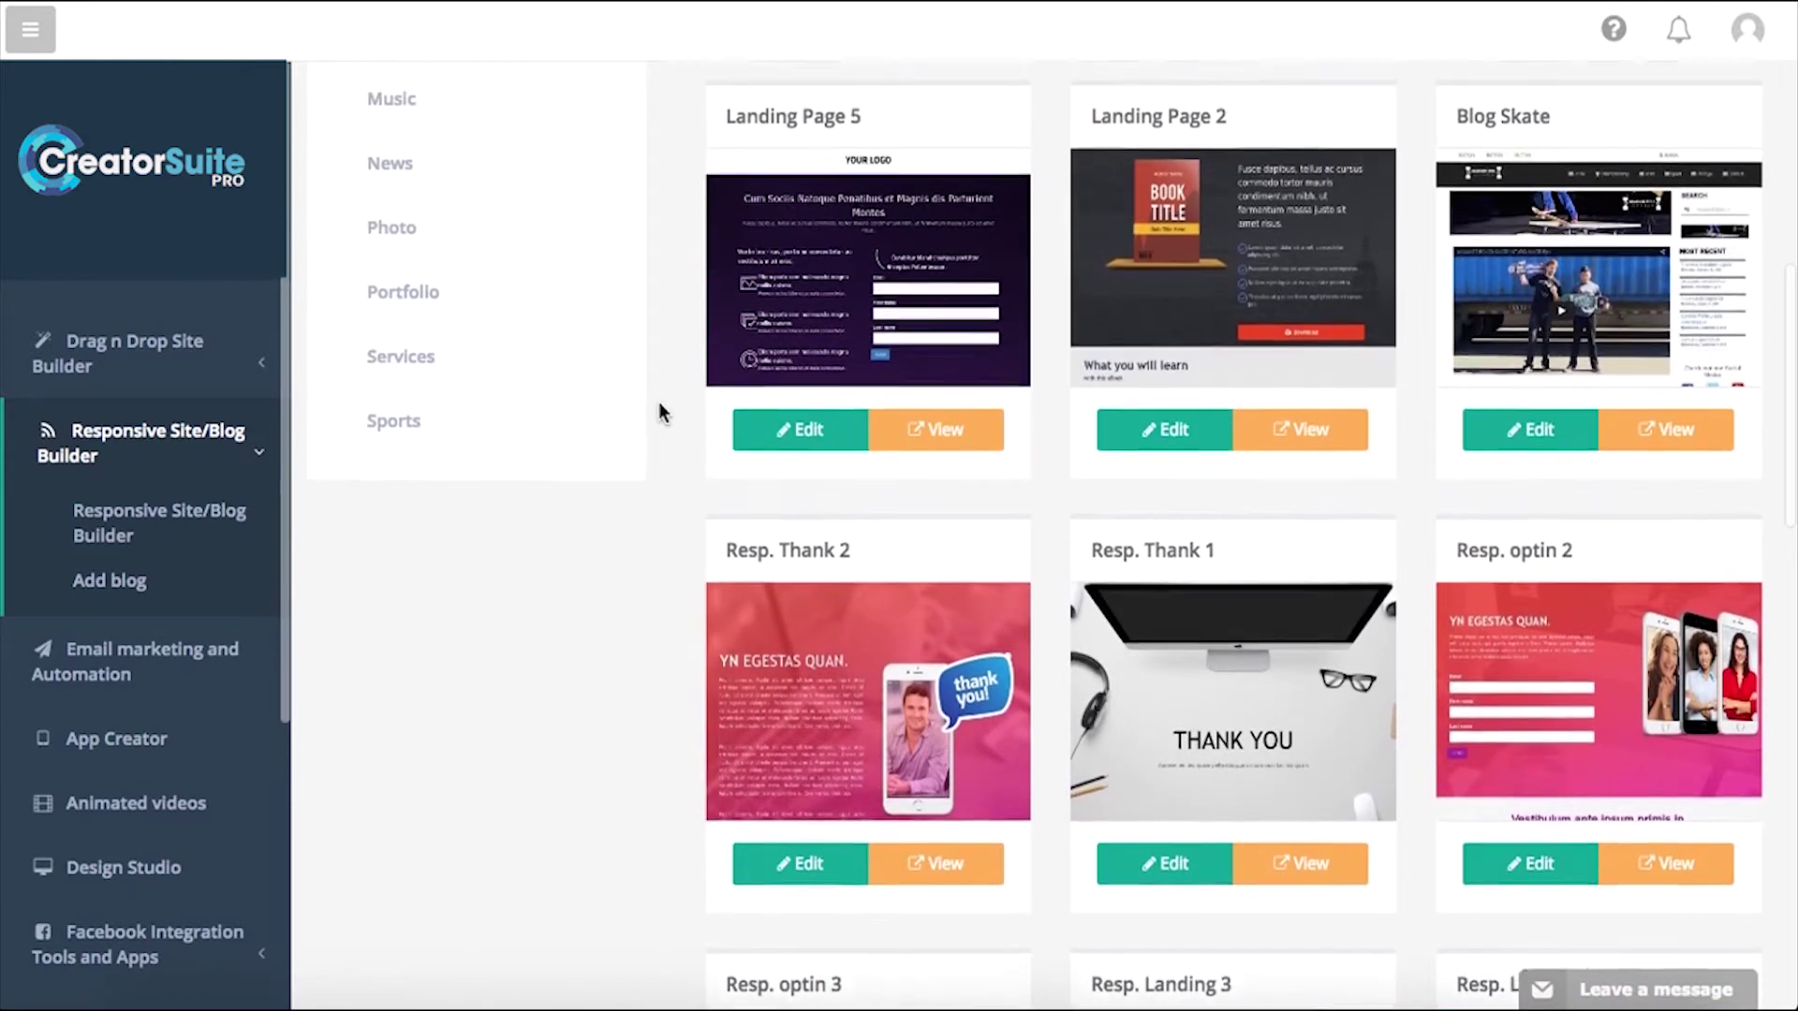
scroll(660, 412, up, 1)
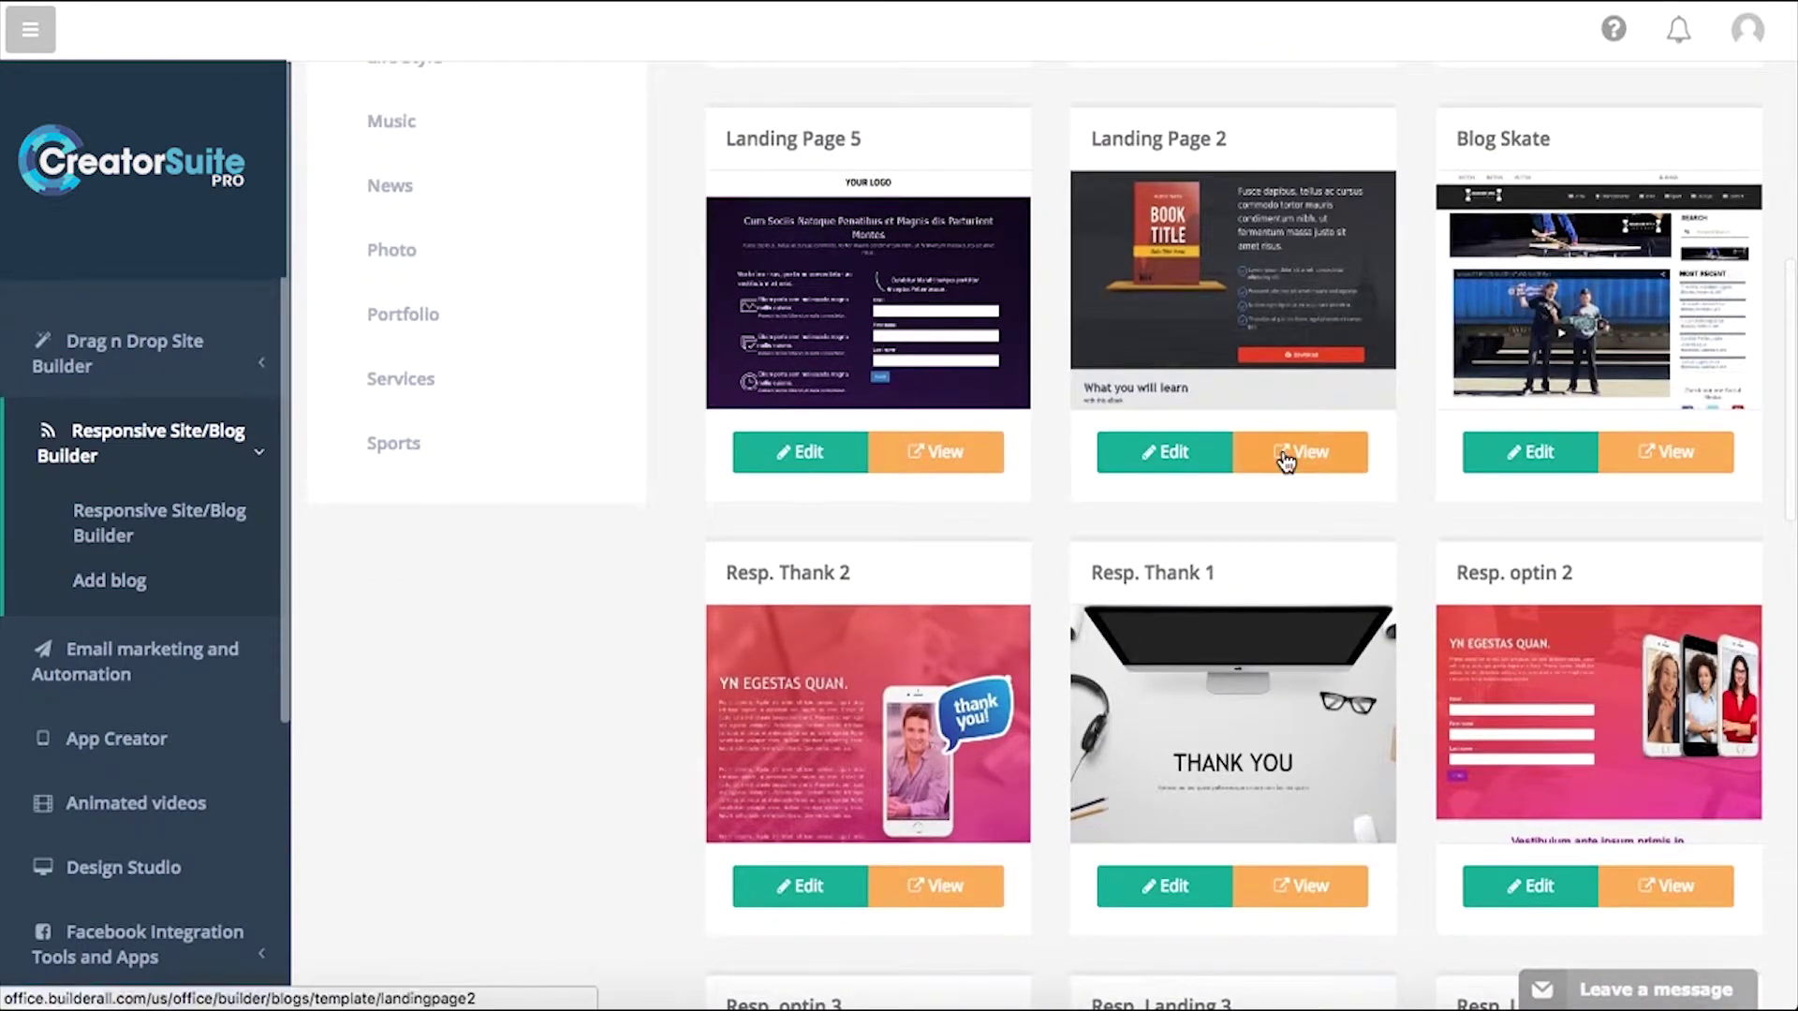
click(1283, 451)
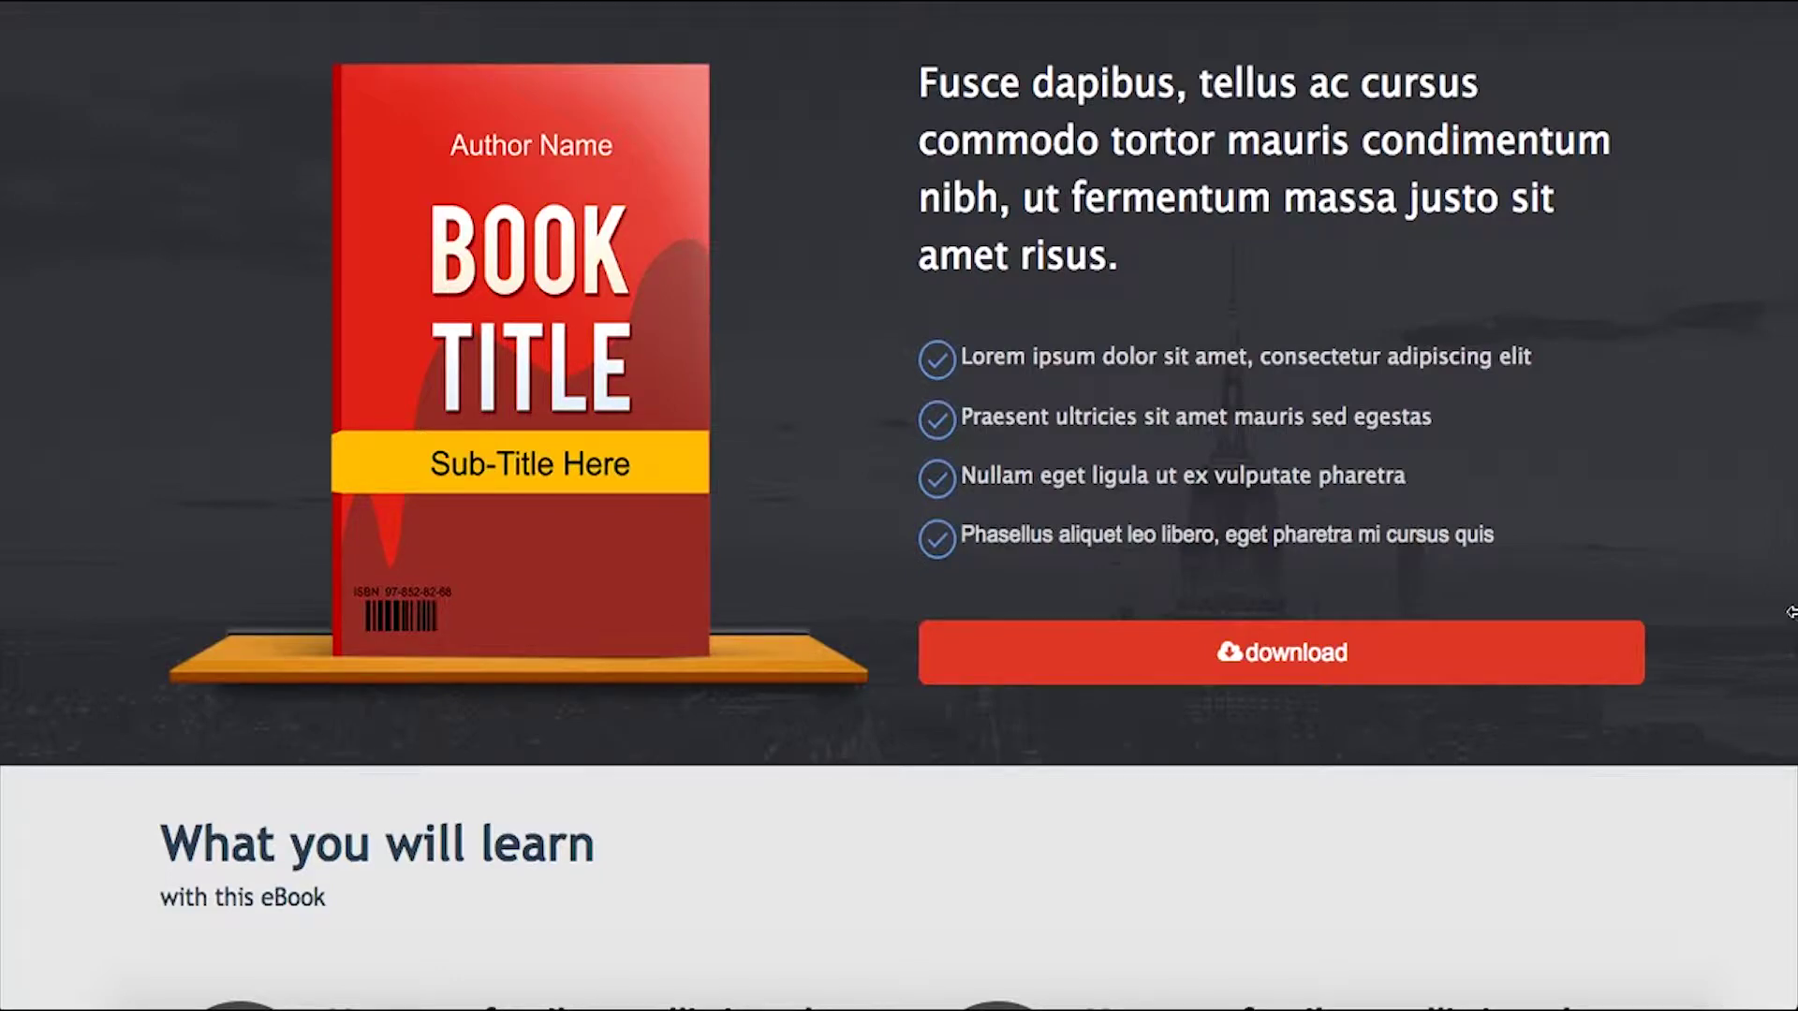
drag(1790, 615, 1791, 659)
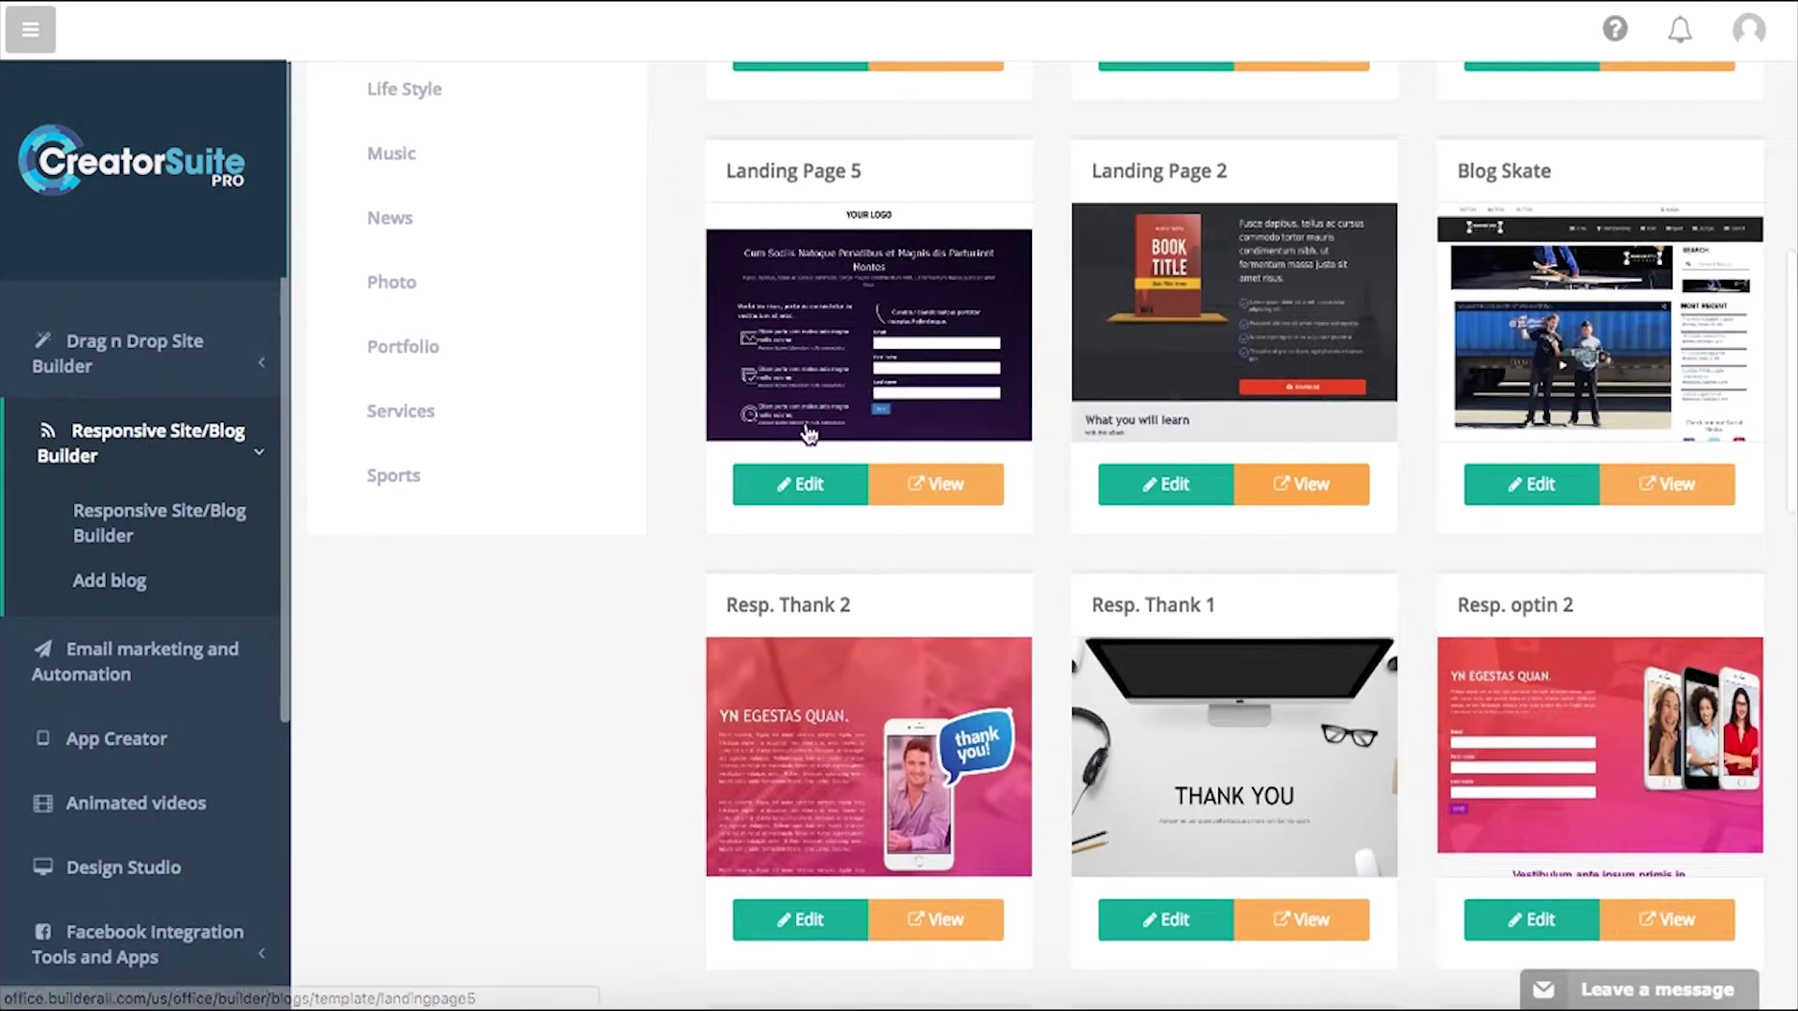
- Create a new site from the Landing Page 5 template and dismiss the notification
click(811, 489)
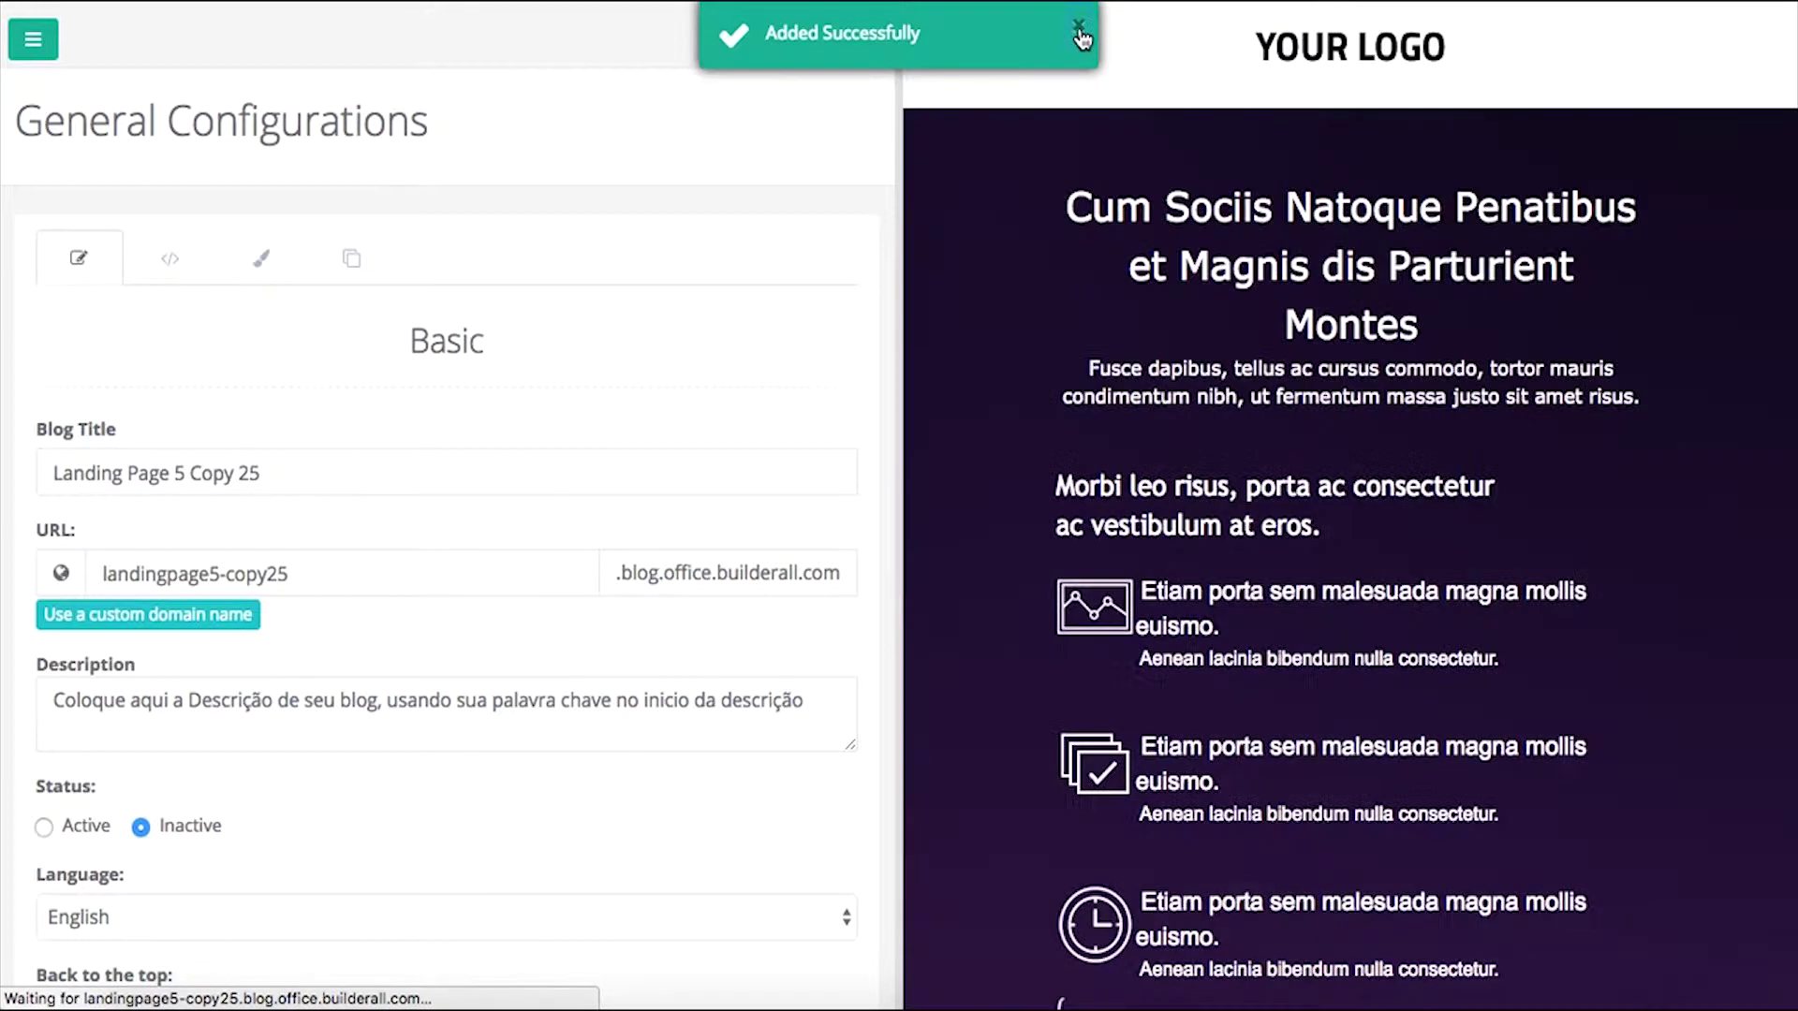
click(1080, 31)
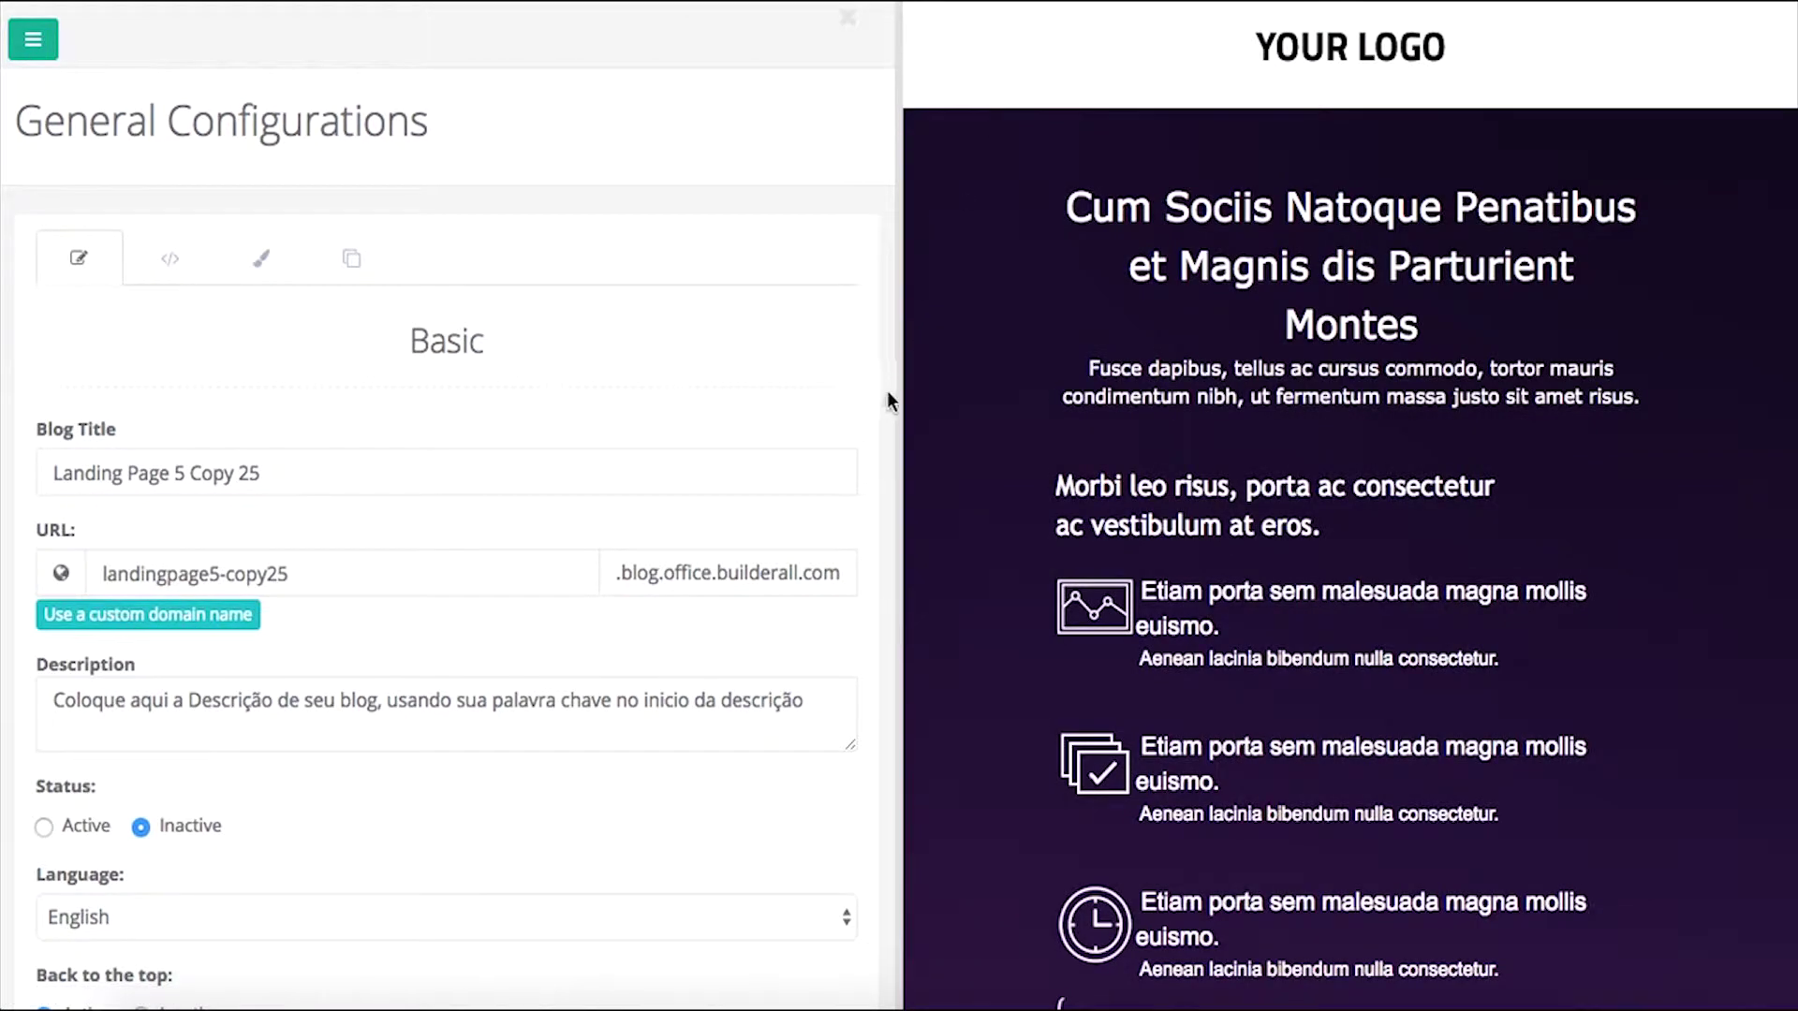
- Widen the page preview beside the General Configurations and review the basic site settings
click(694, 483)
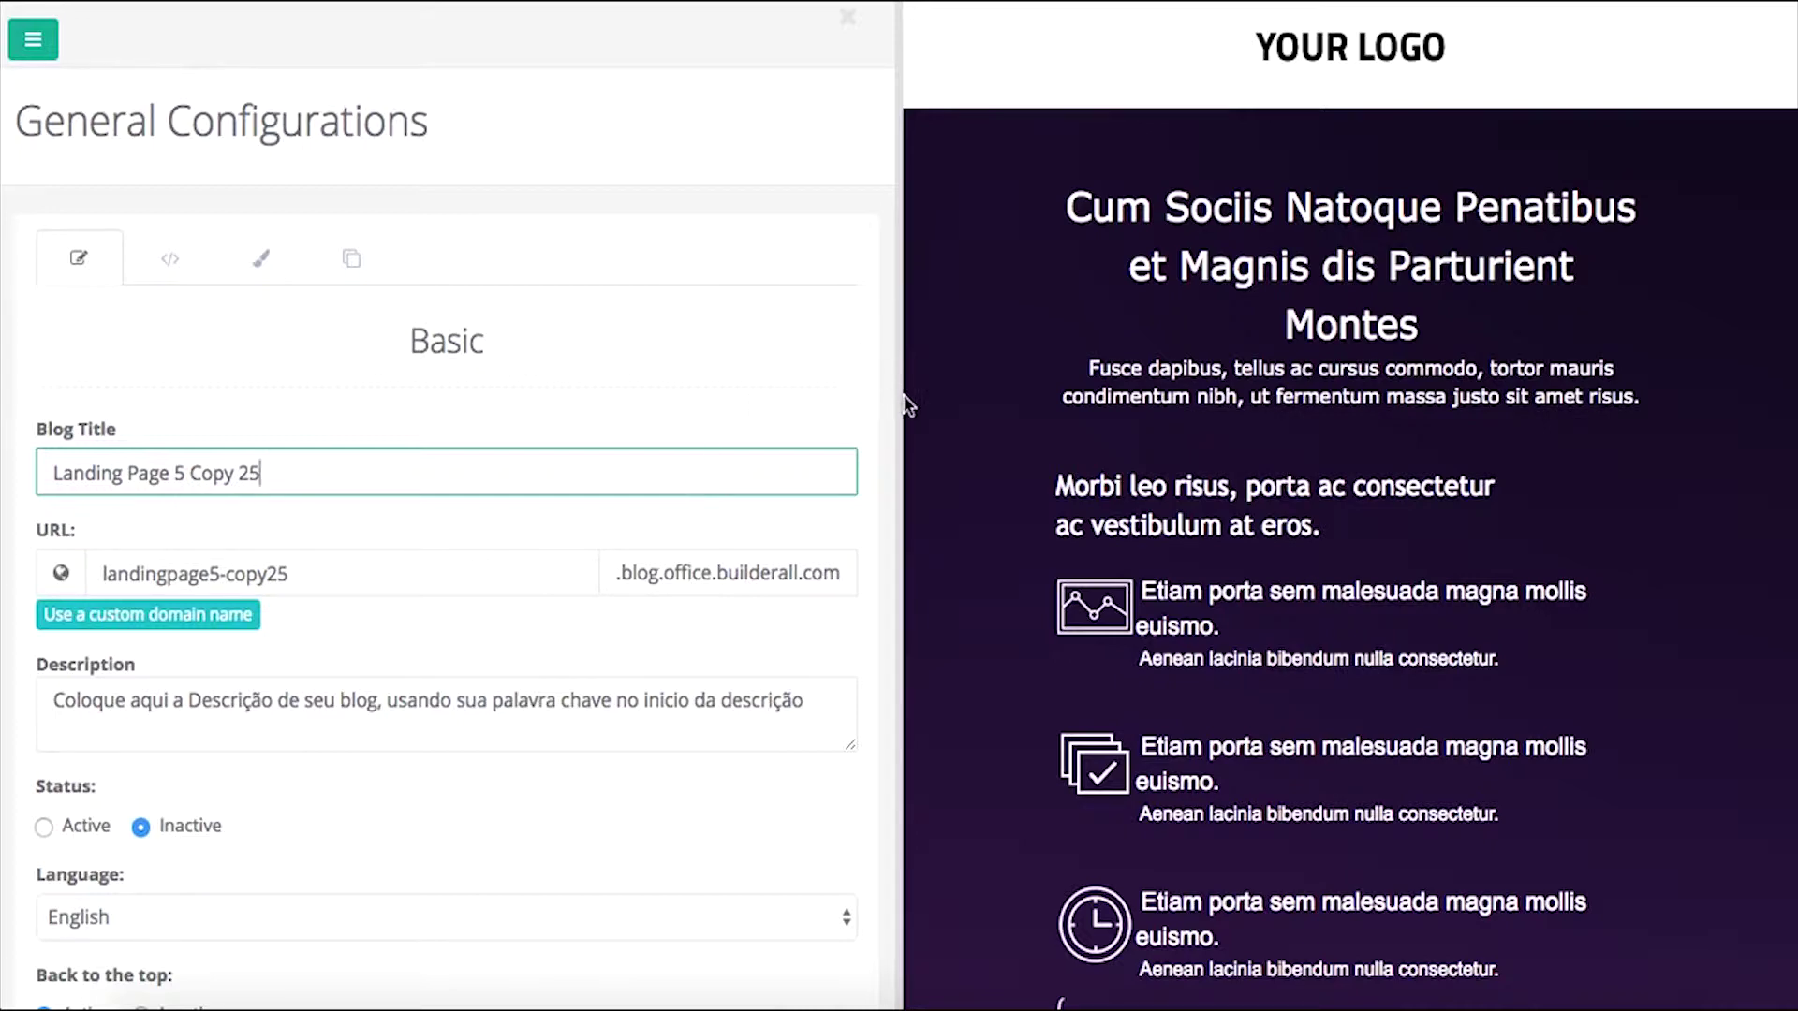
drag(897, 407, 783, 408)
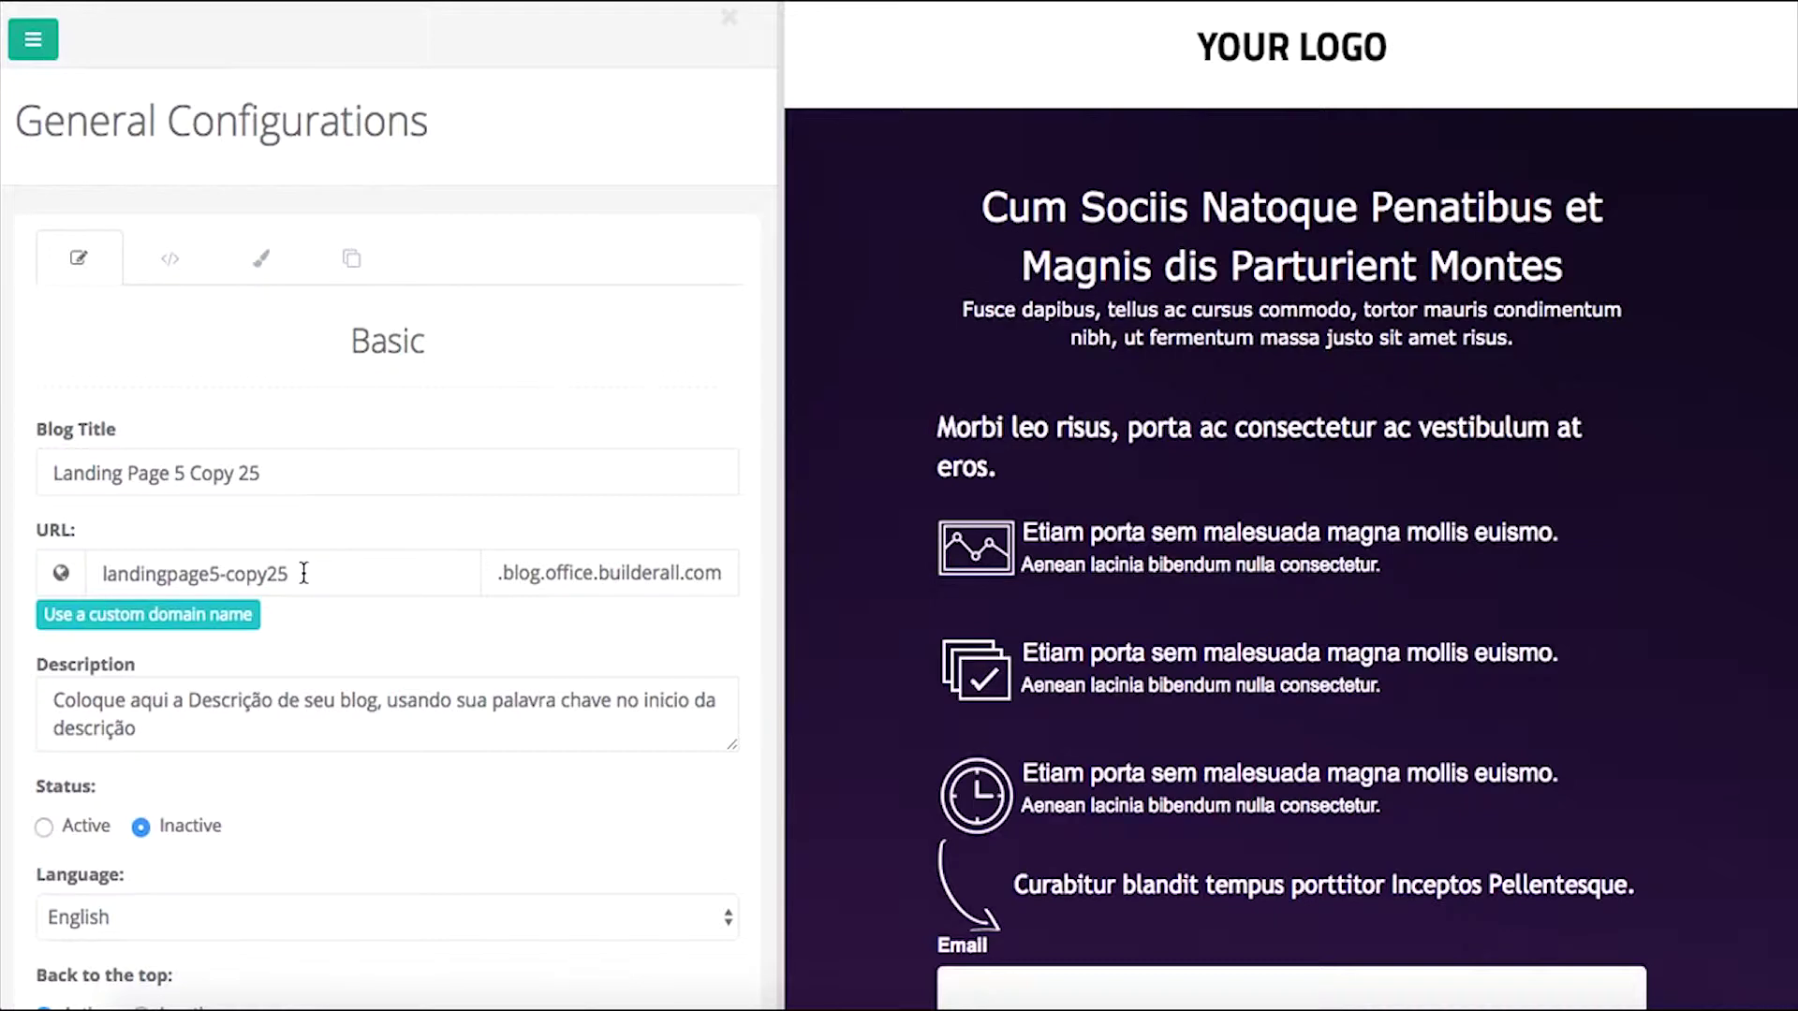
scroll(307, 531, down, 2)
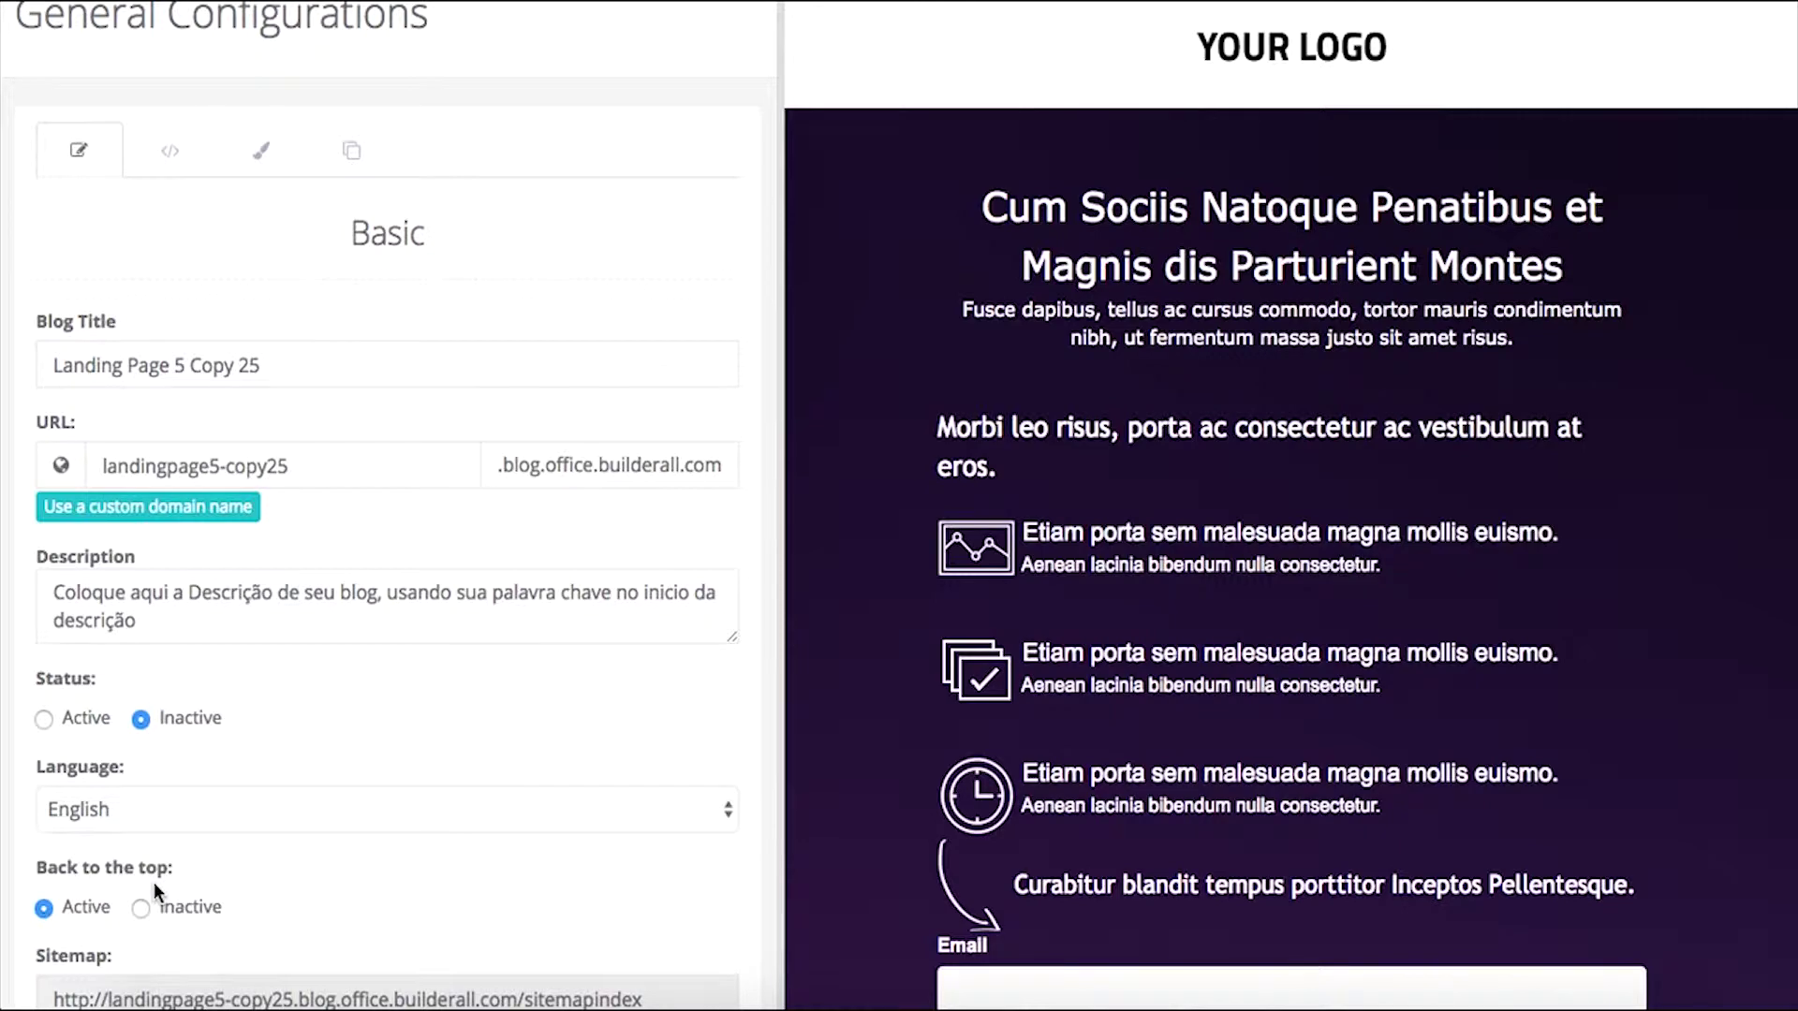
scroll(292, 509, up, 2)
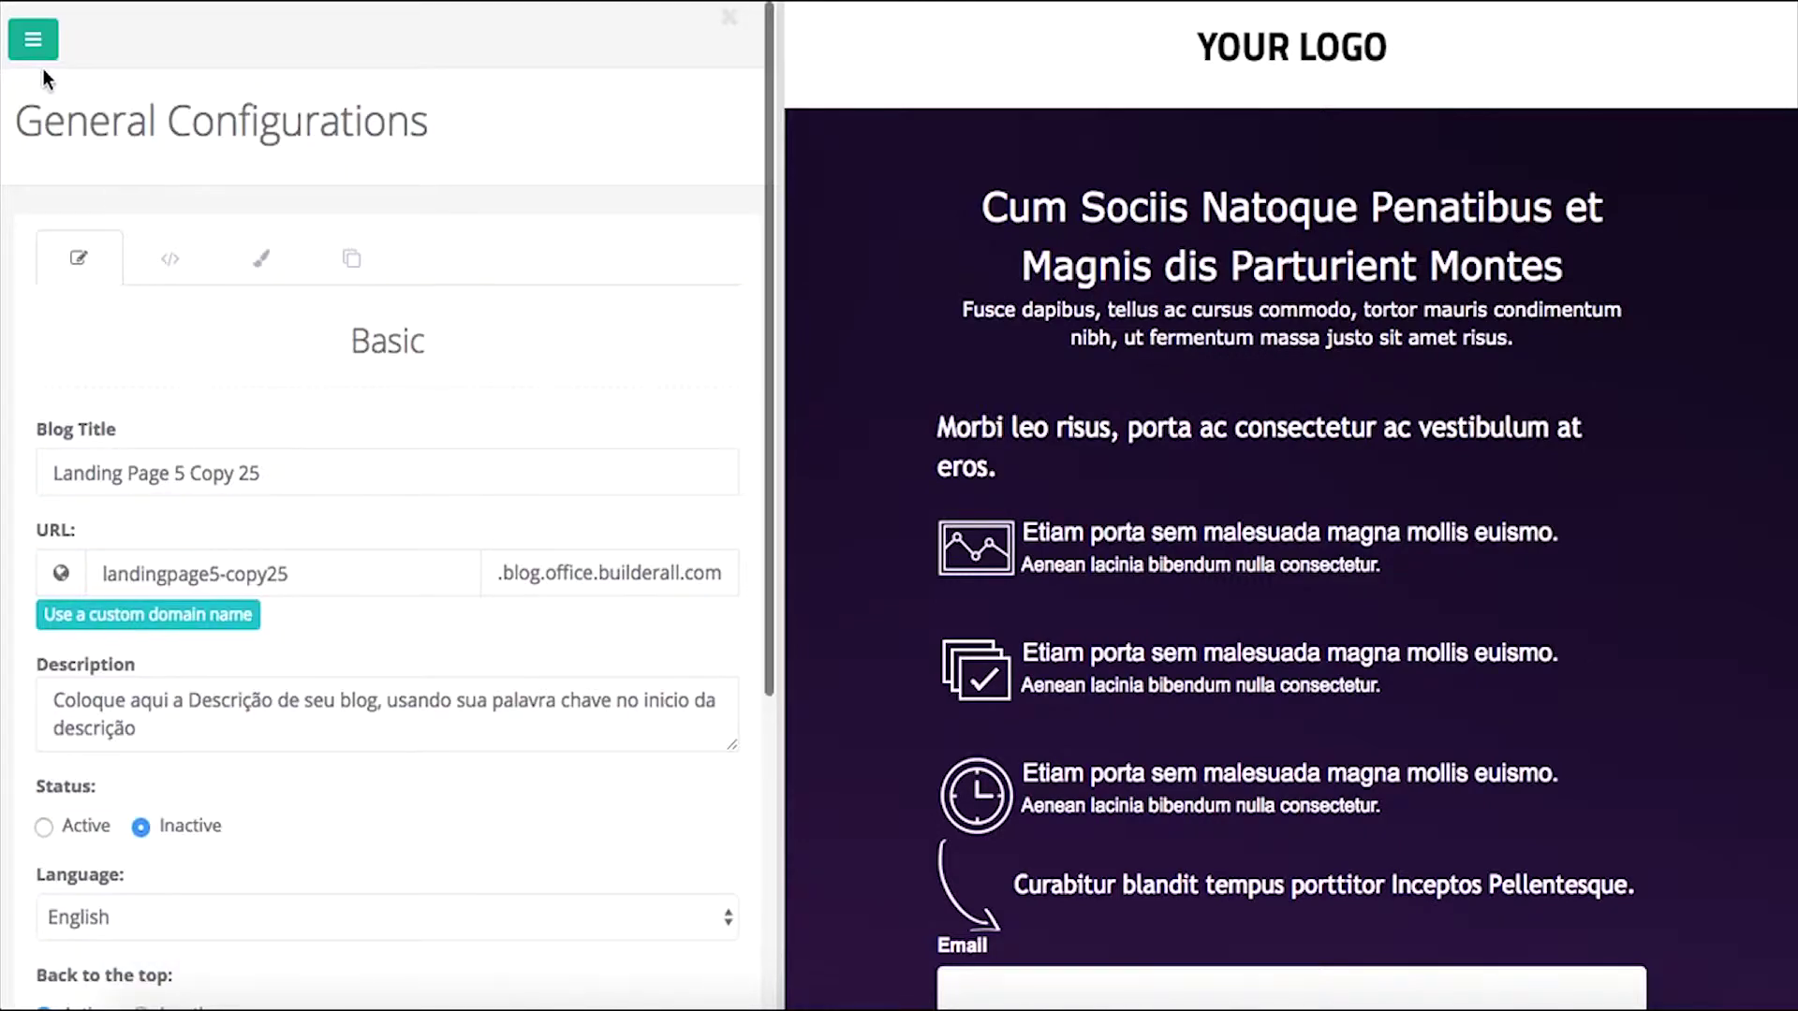
- Open Article example 1 for editing from the site's article items
click(32, 39)
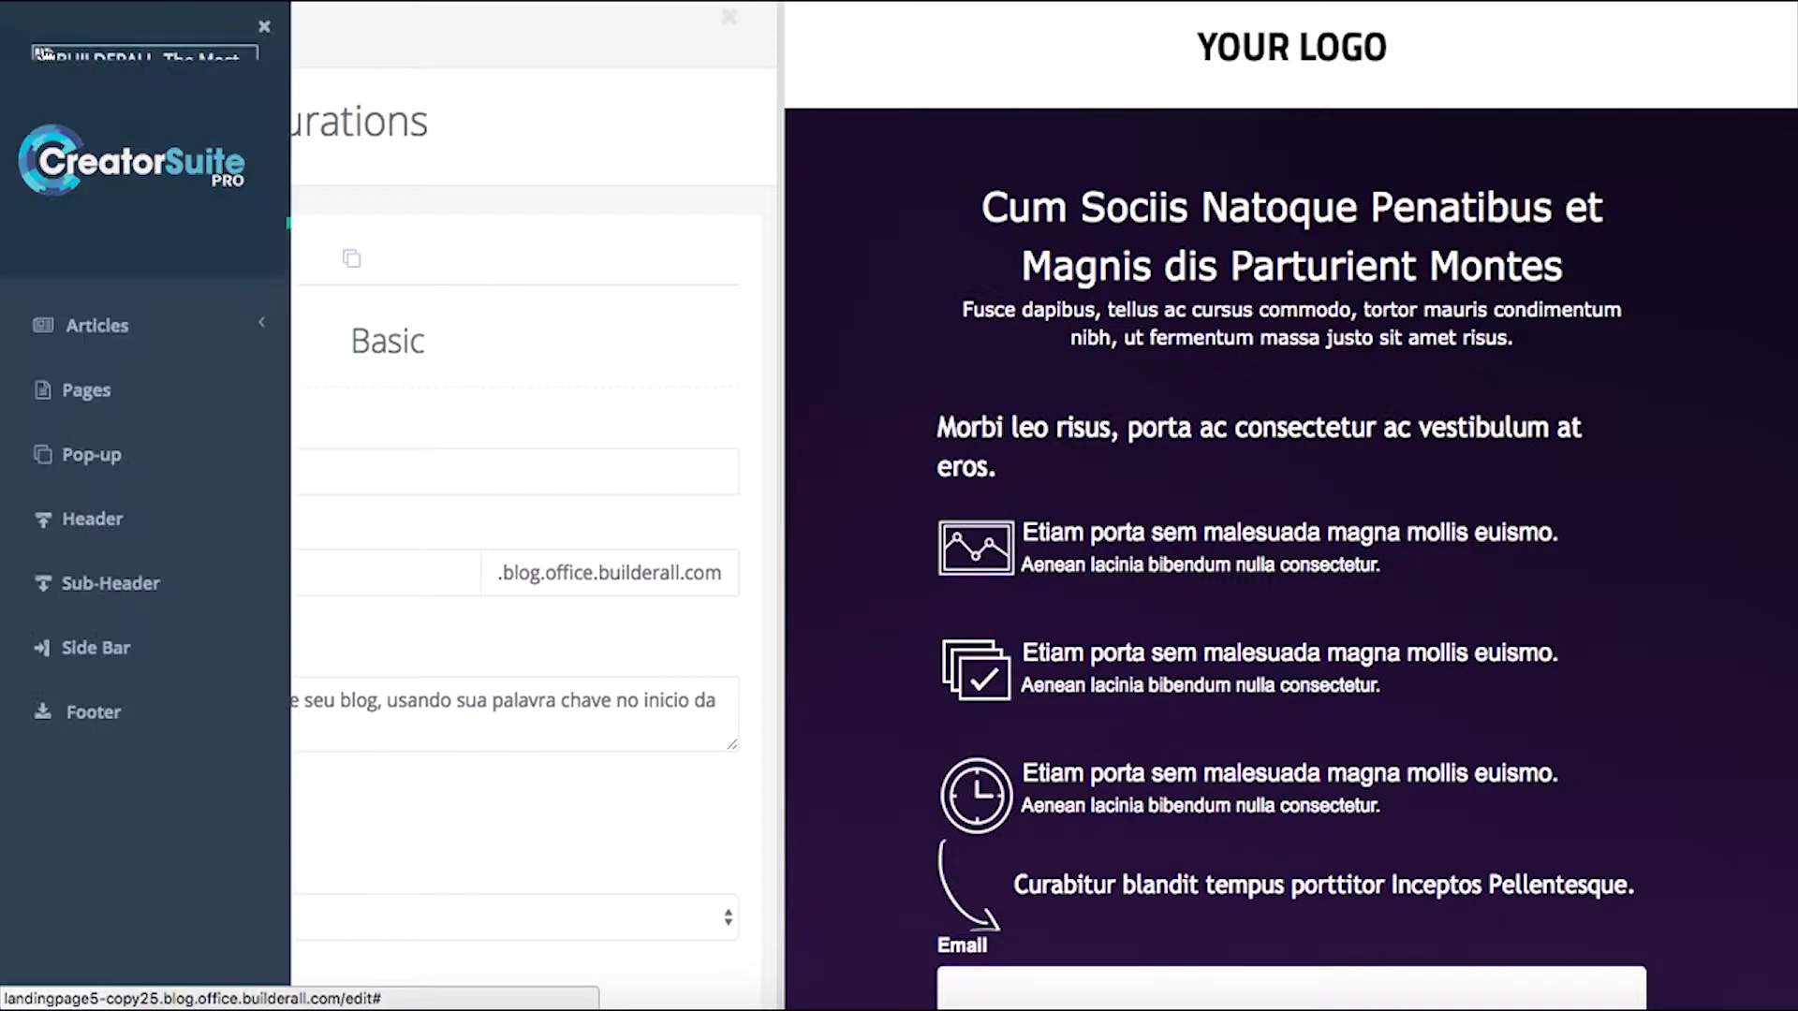
click(85, 335)
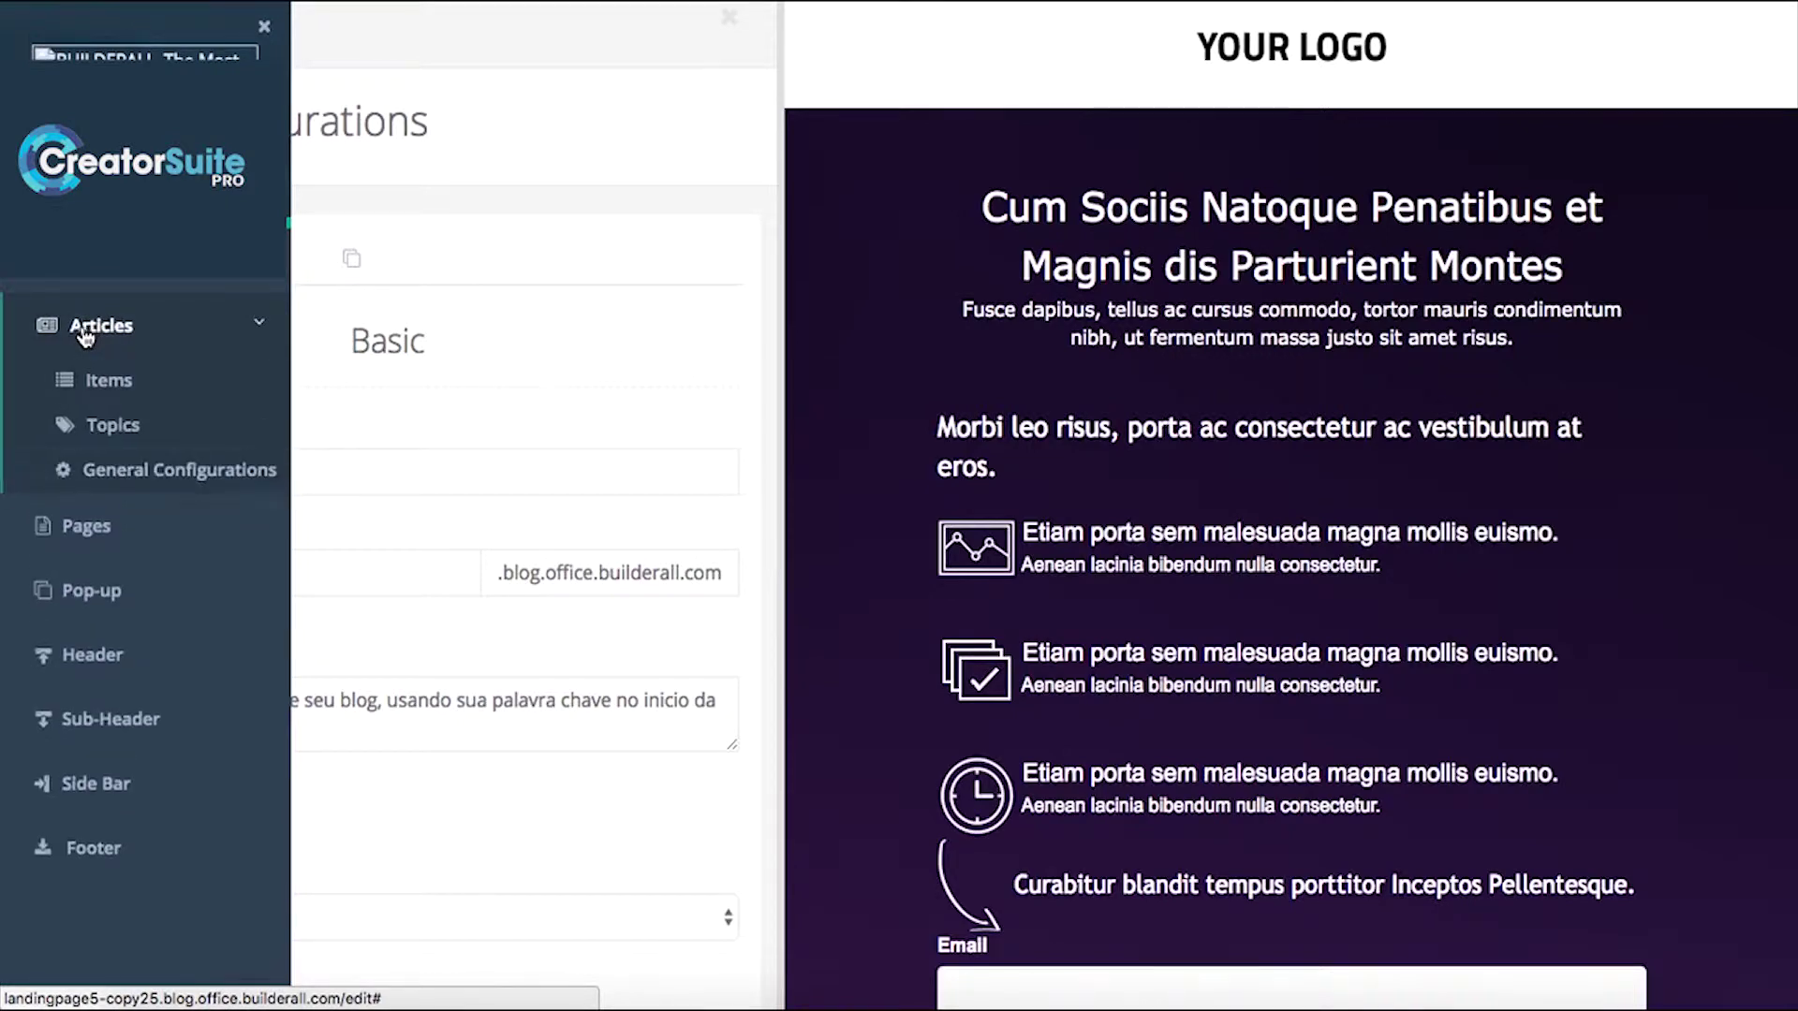
click(105, 381)
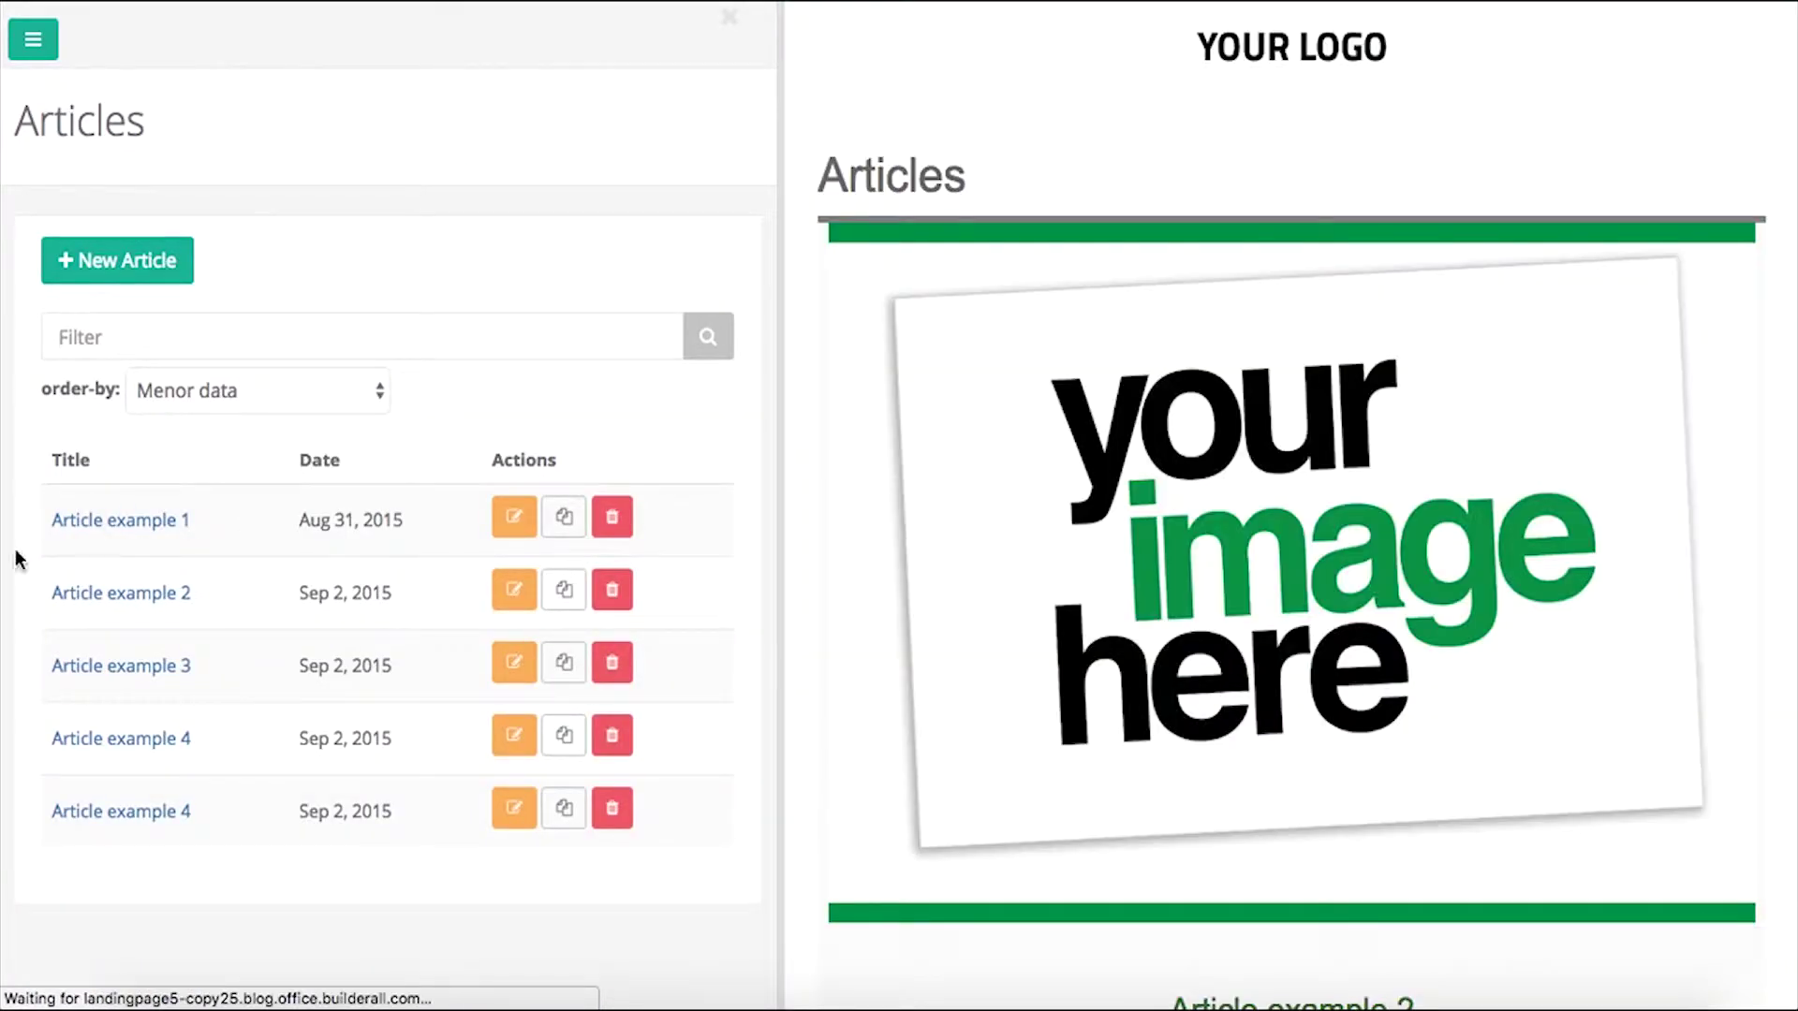
click(511, 517)
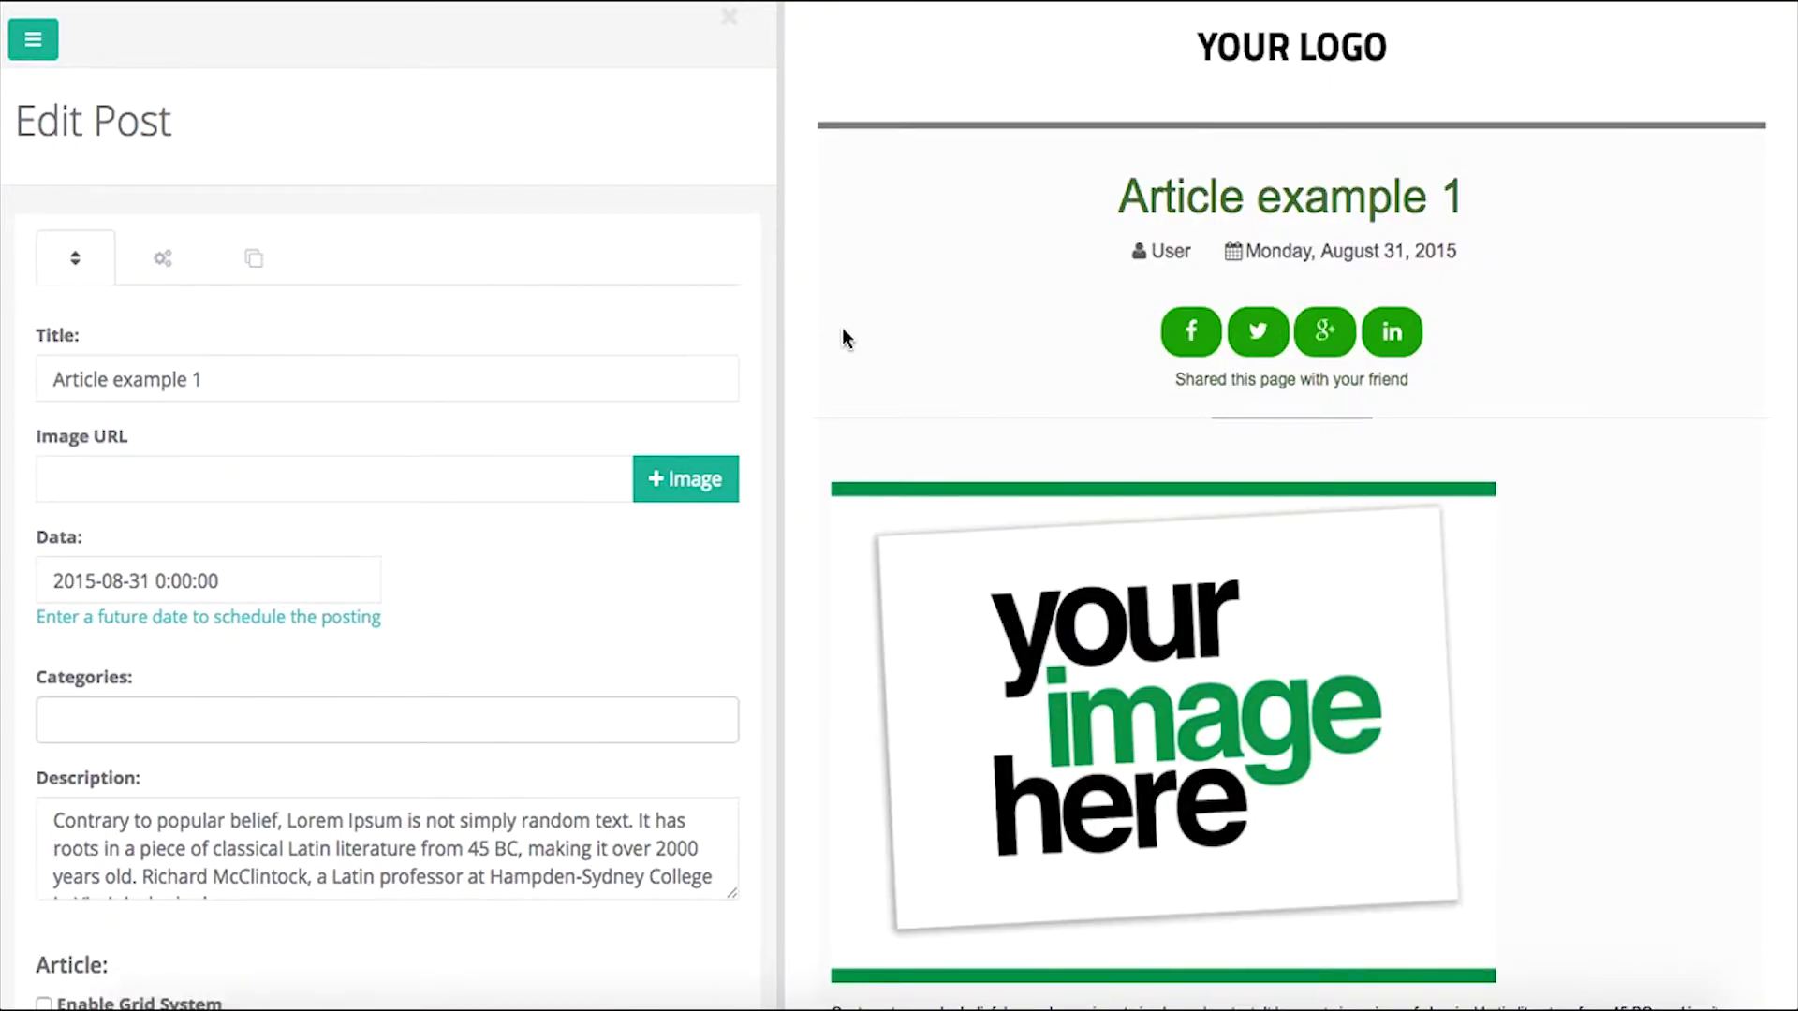
- Examine the article's author and pop-up settings, then return to its main content settings
scroll(240, 337, down, 1)
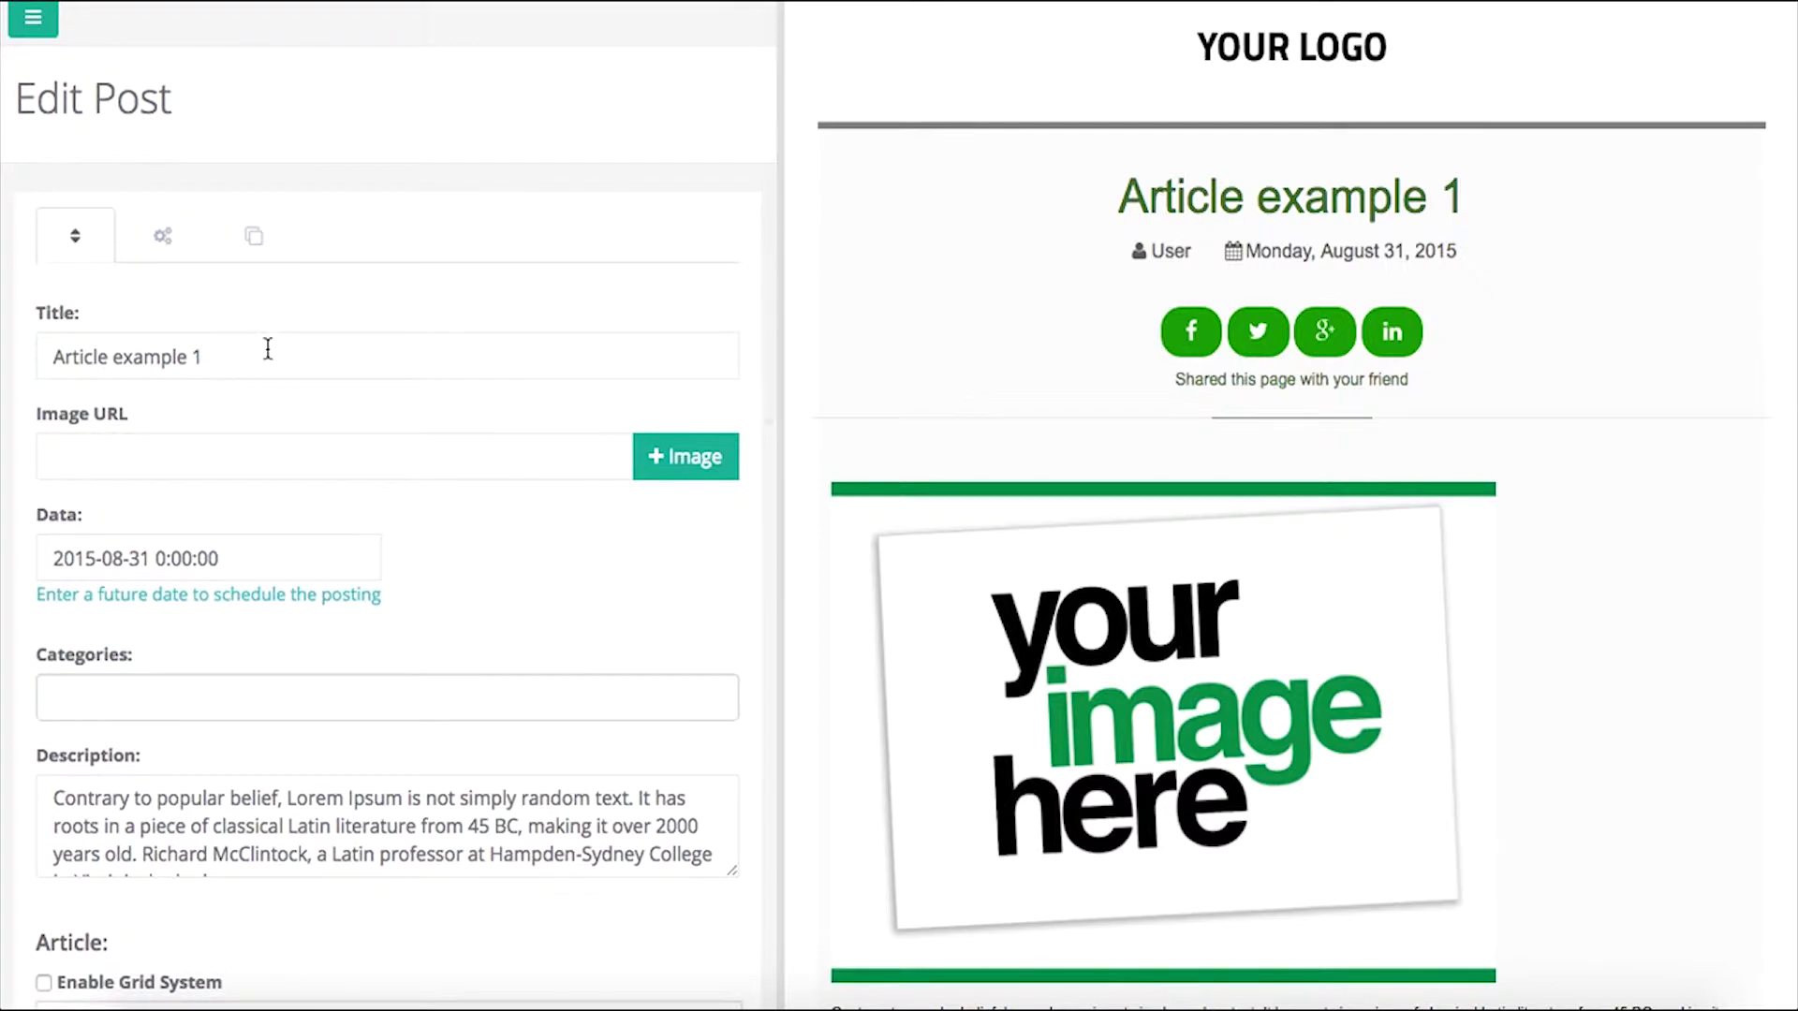
click(267, 348)
click(151, 236)
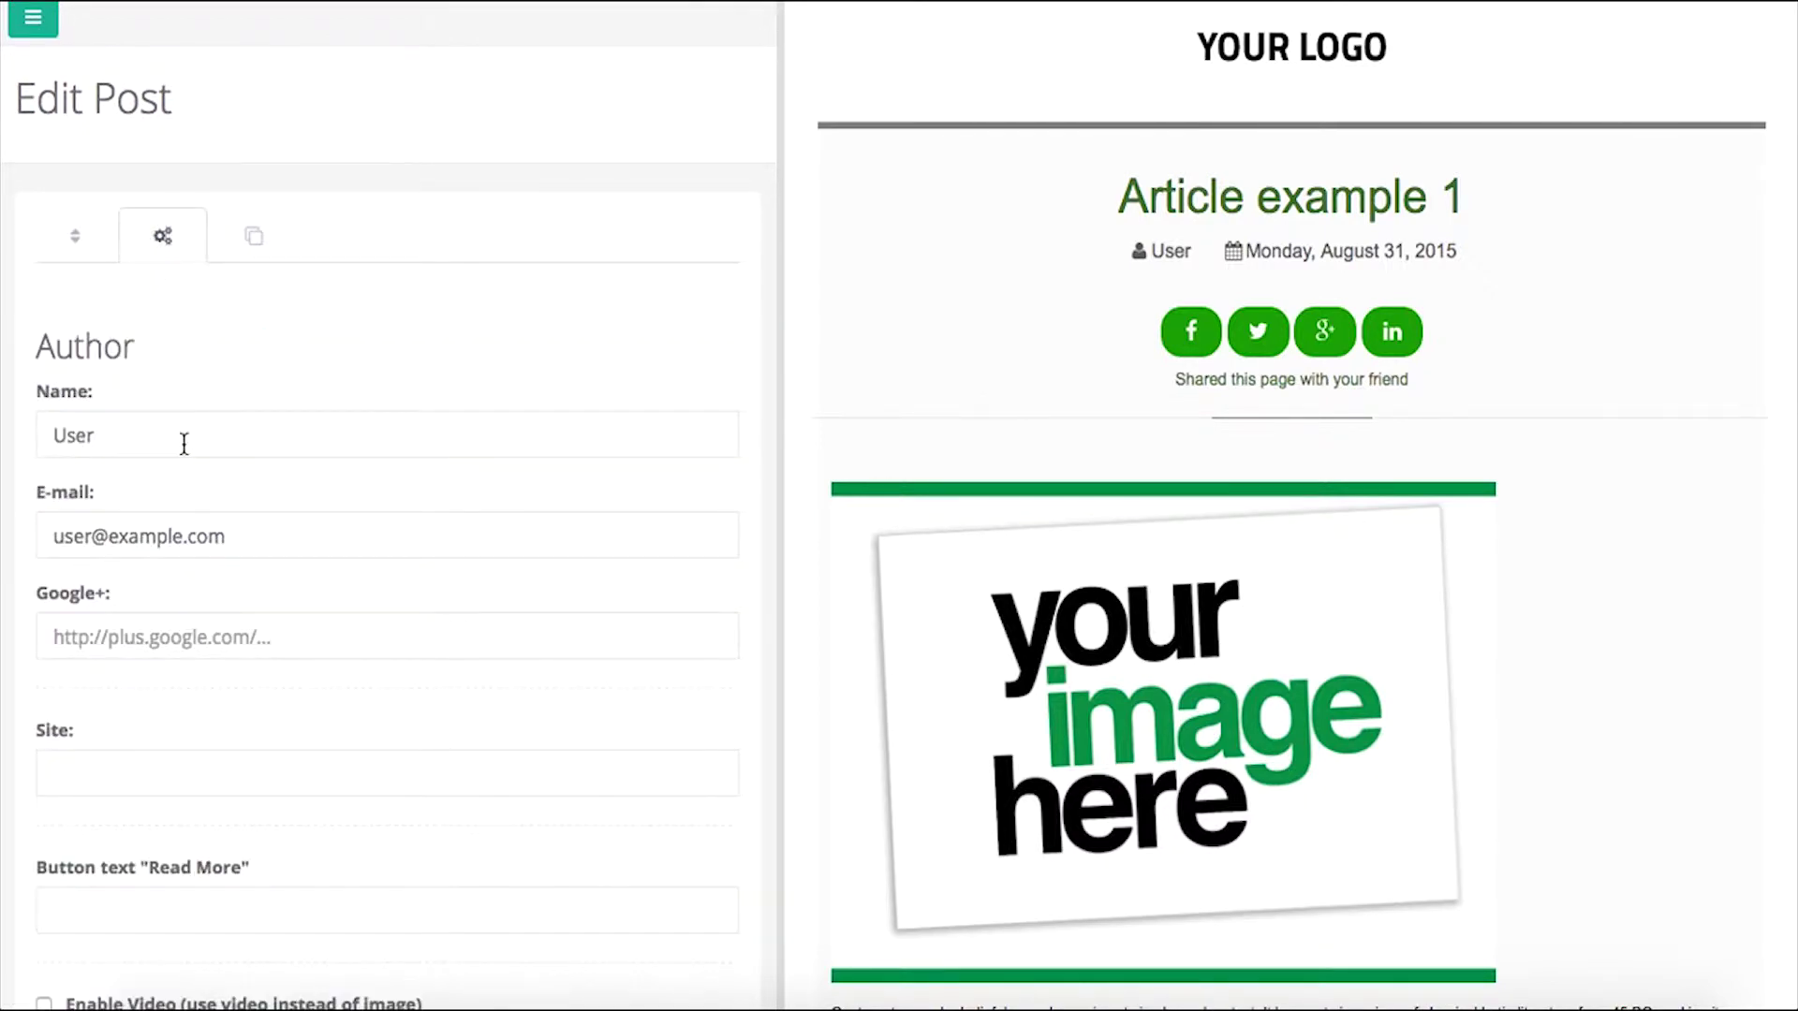
click(254, 236)
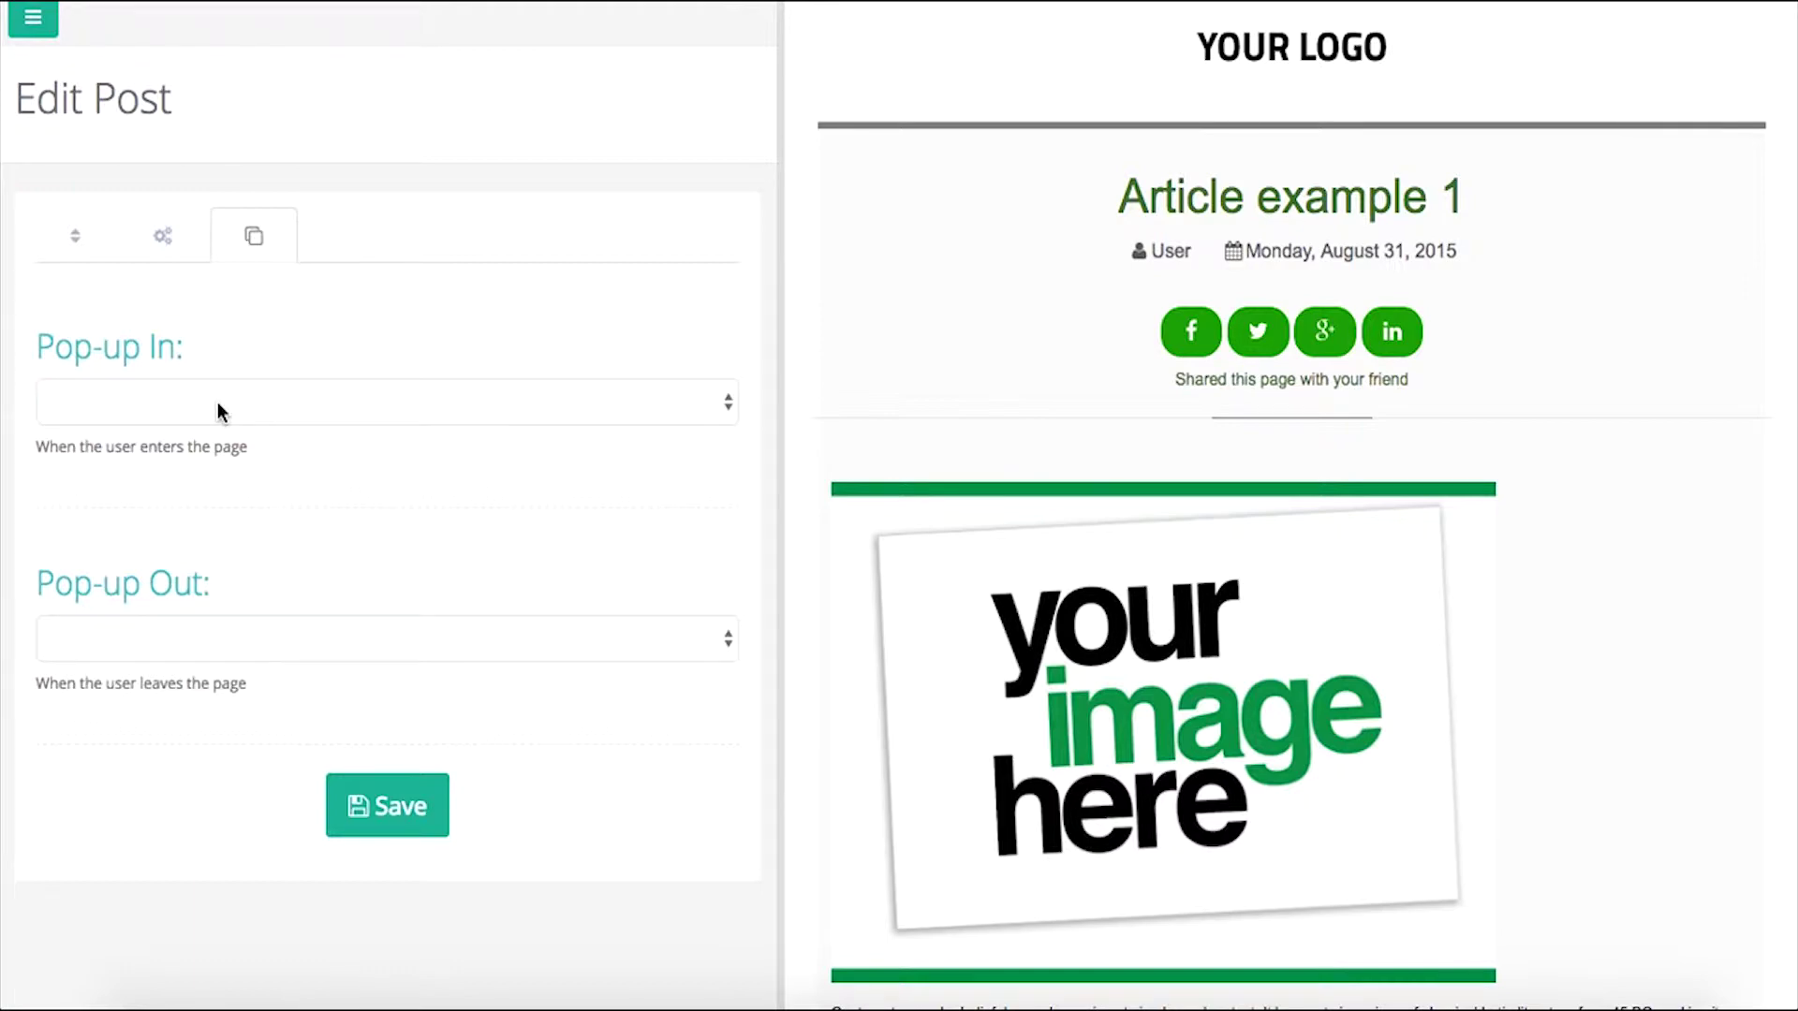
click(72, 238)
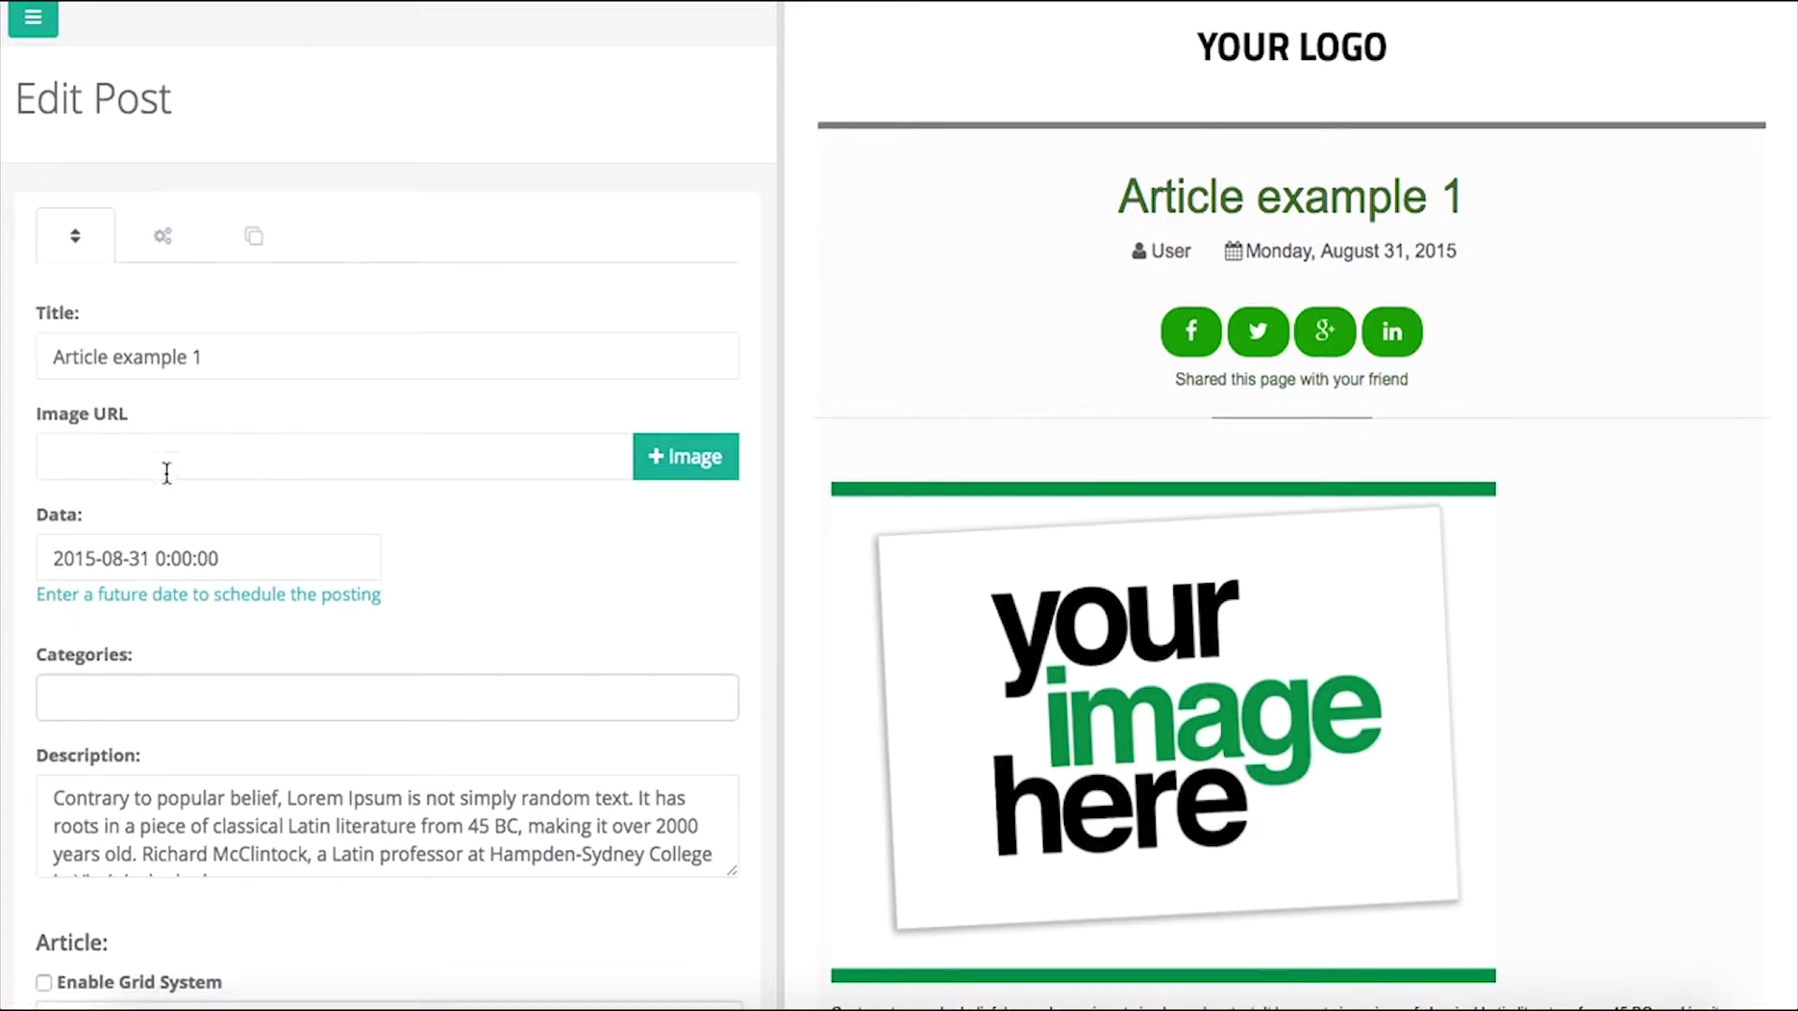
click(319, 466)
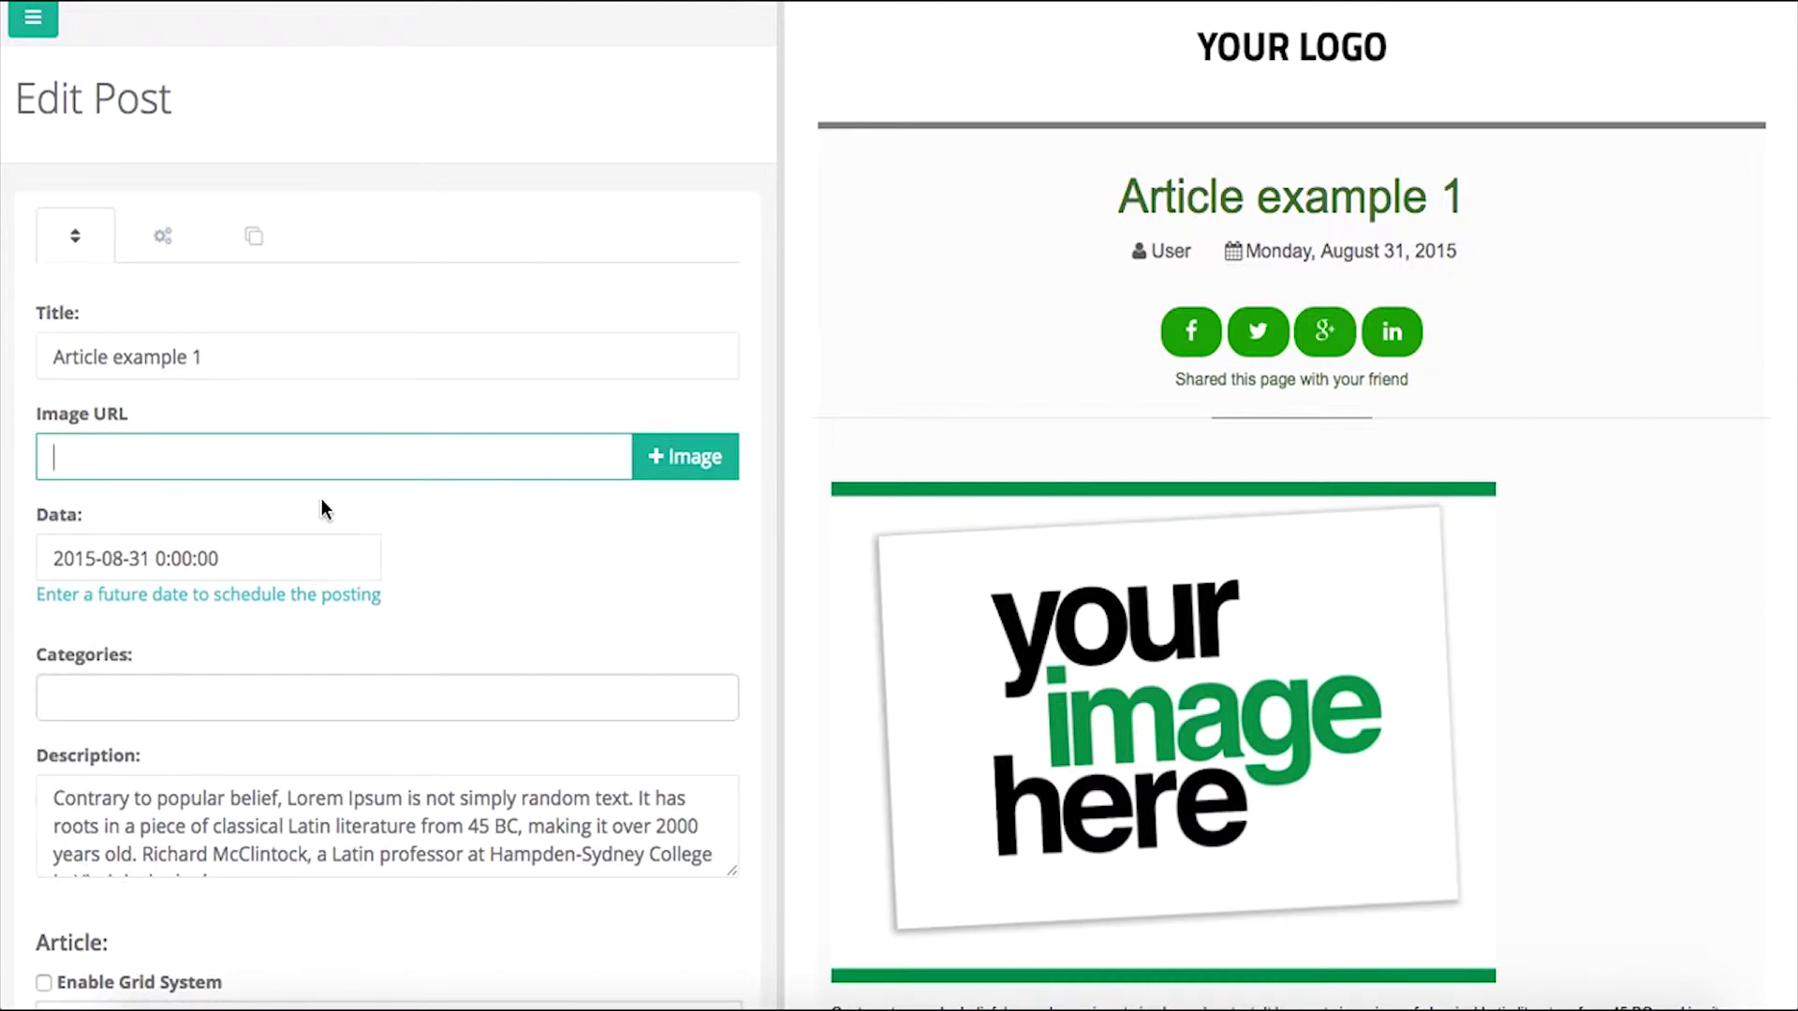
- Examine the article's date, categories, description and the rich-text editor with its image and body text
scroll(322, 497, down, 3)
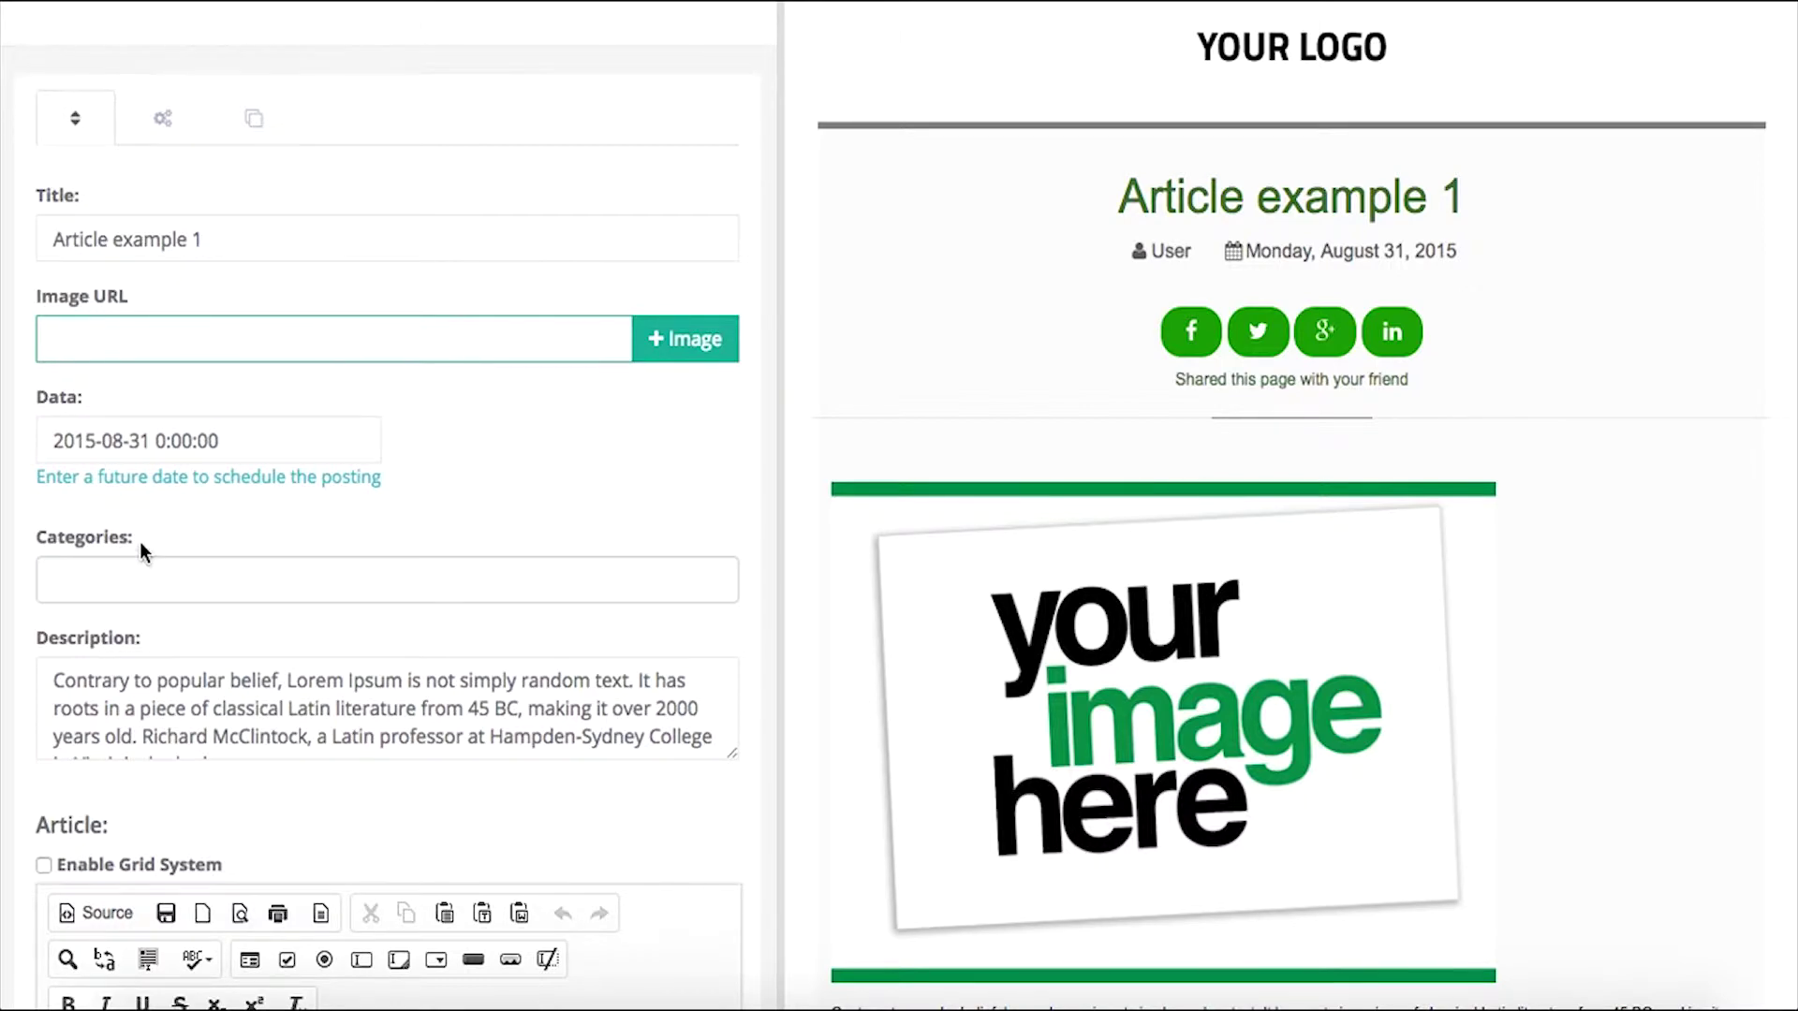
scroll(683, 608, down, 2)
scroll(685, 595, down, 2)
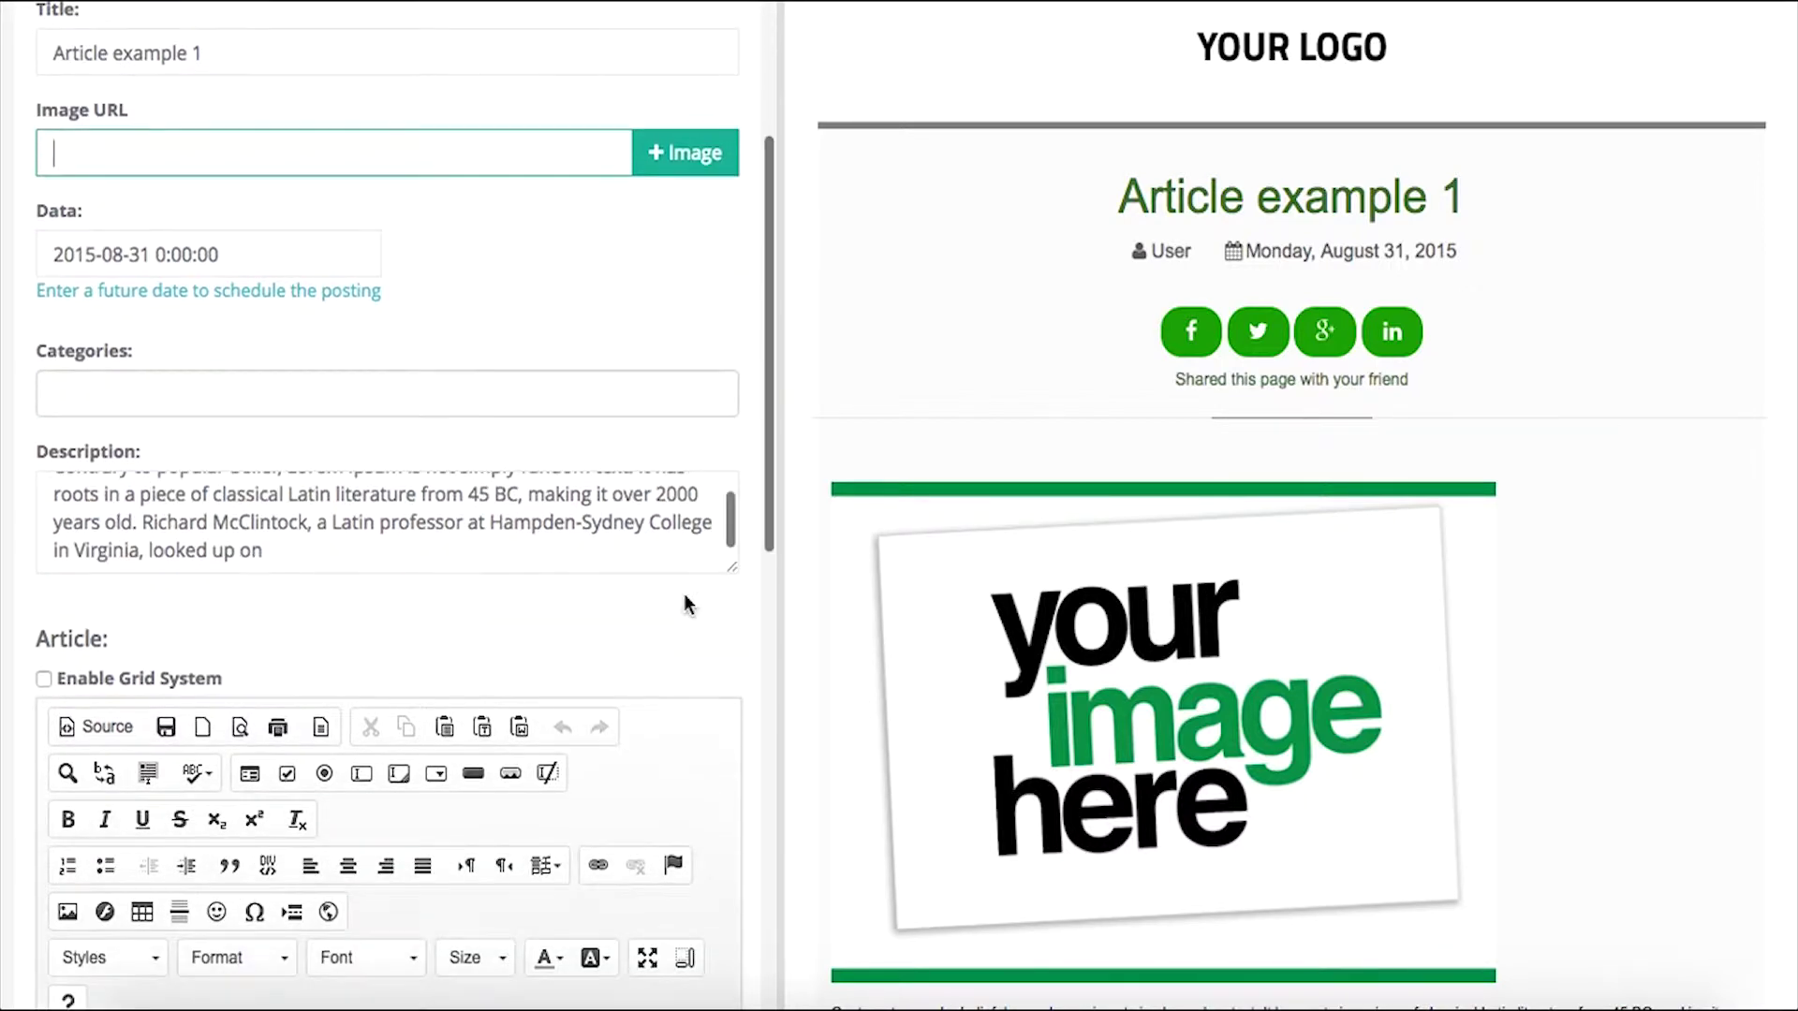
scroll(598, 653, down, 6)
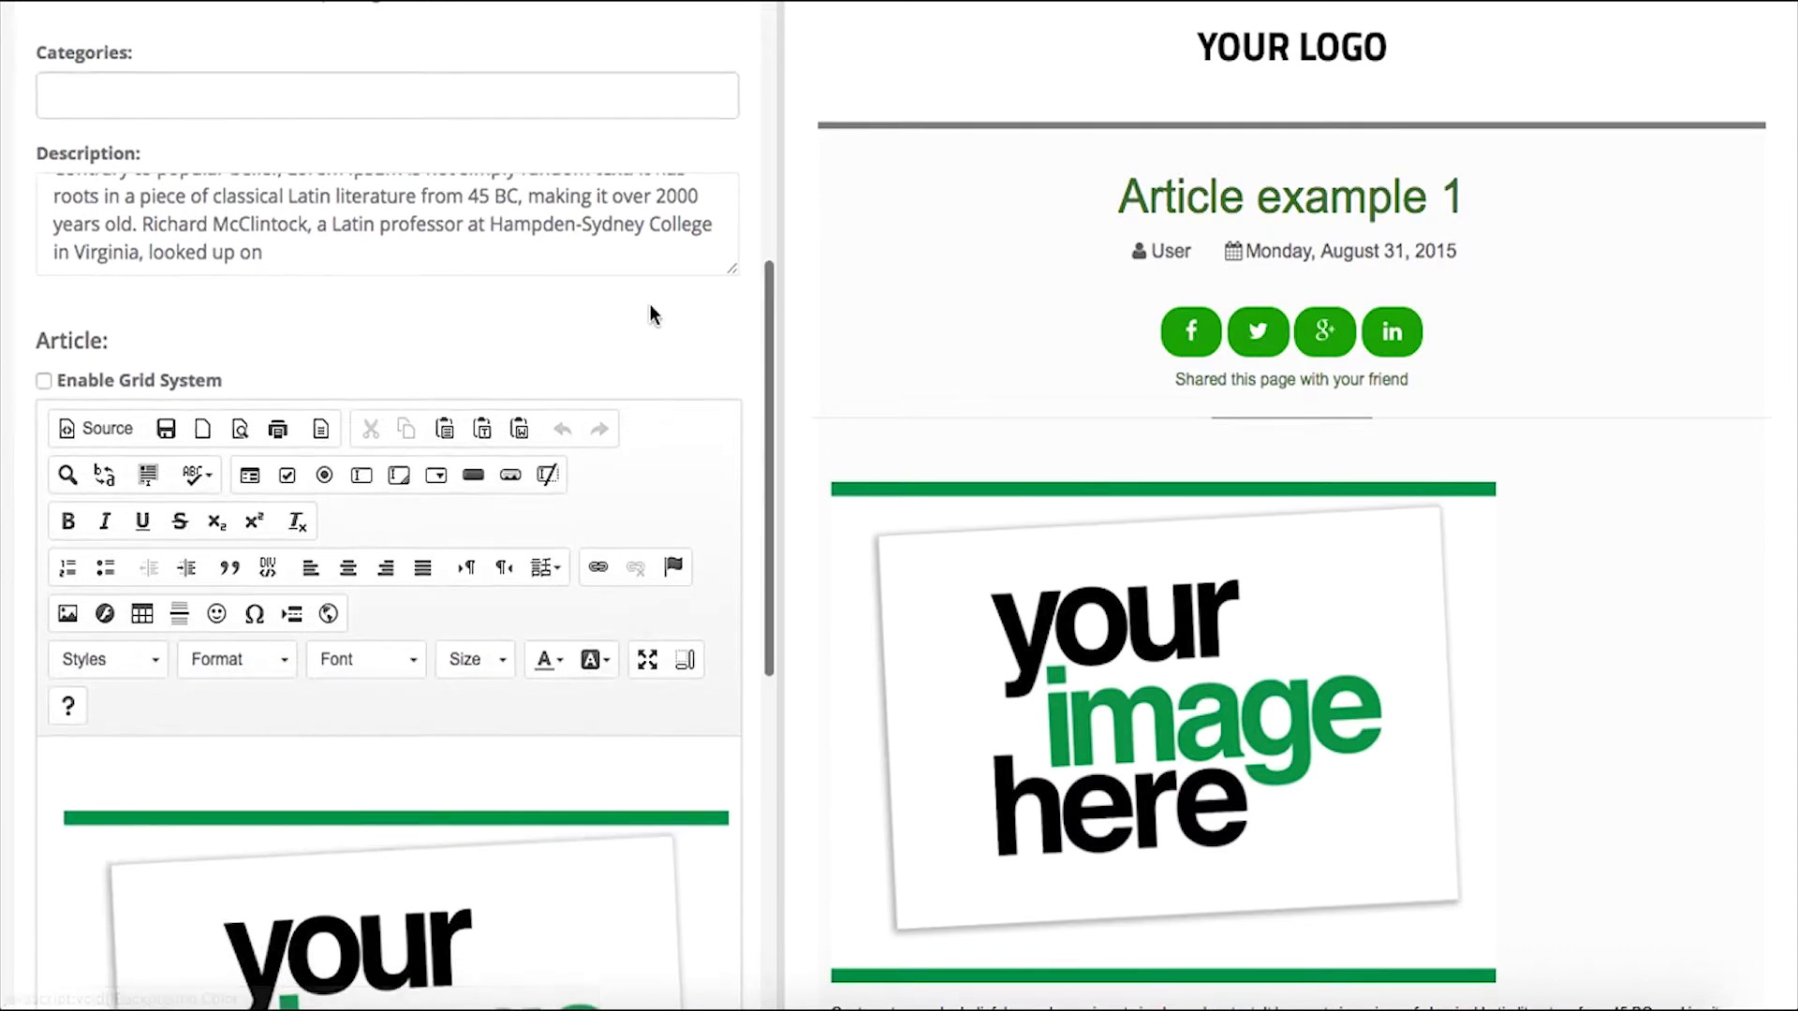
scroll(727, 328, down, 5)
scroll(728, 257, down, 3)
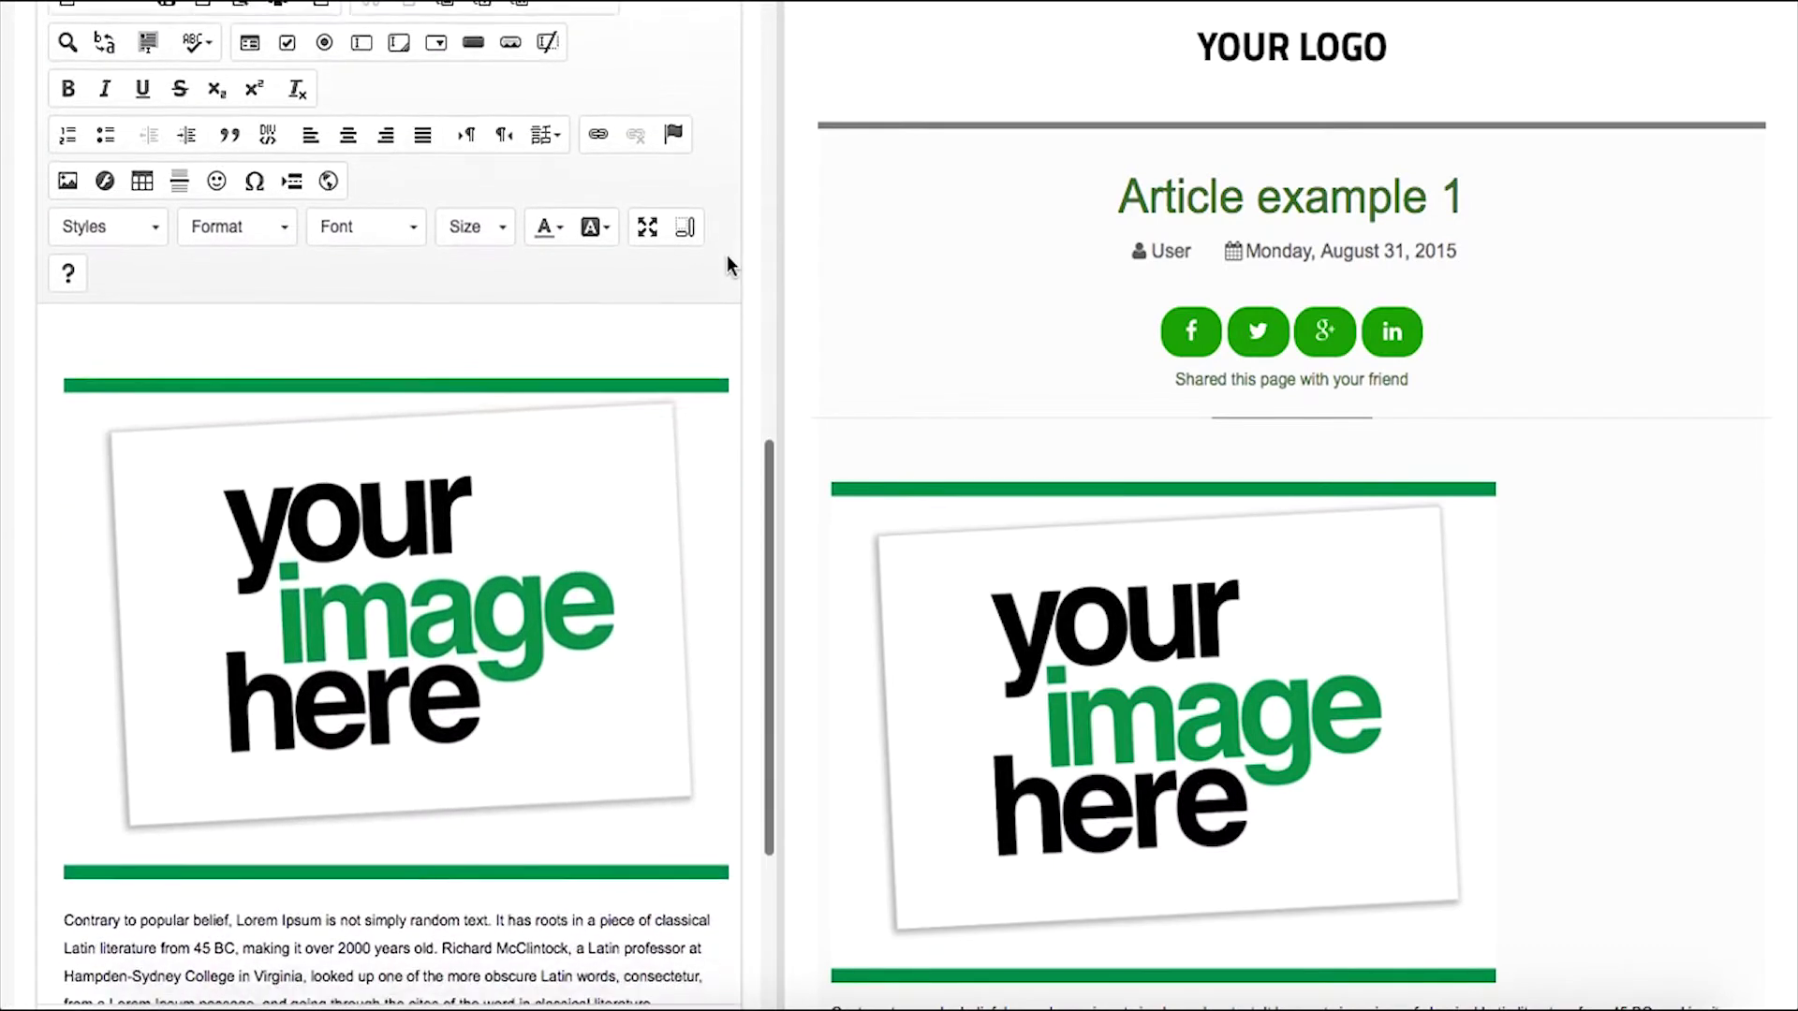
scroll(494, 571, up, 2)
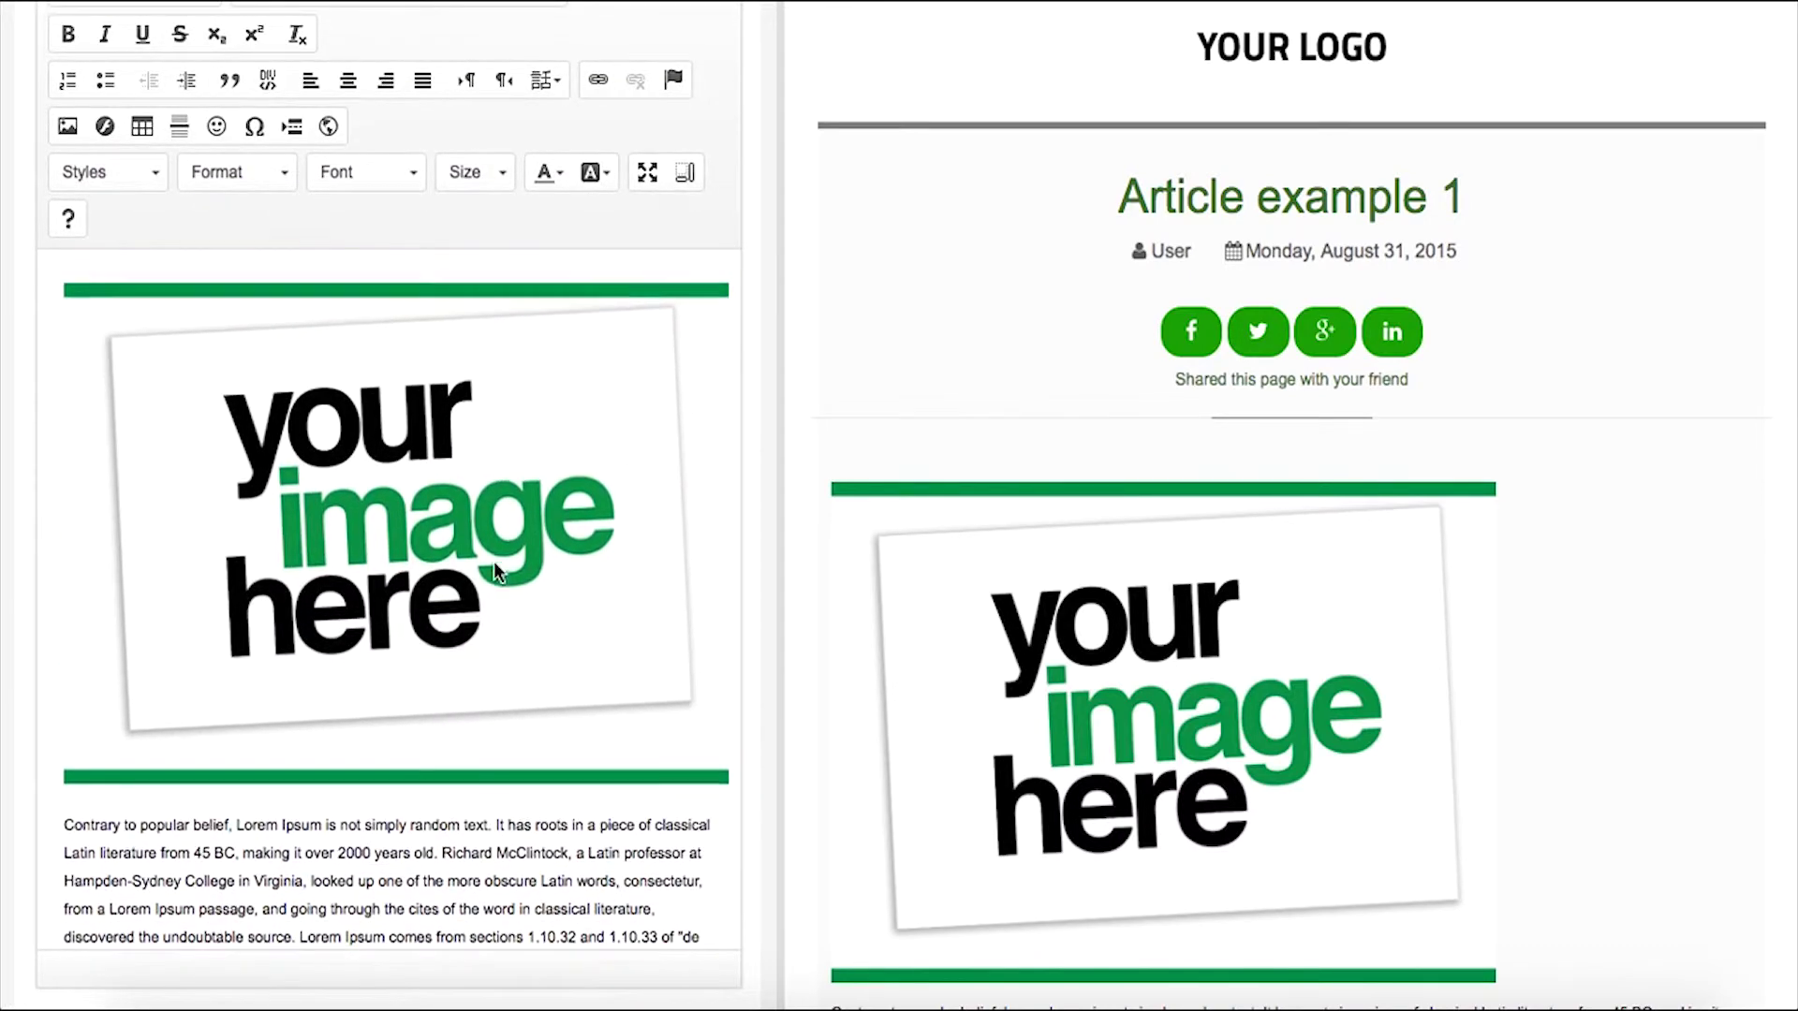
scroll(495, 567, down, 3)
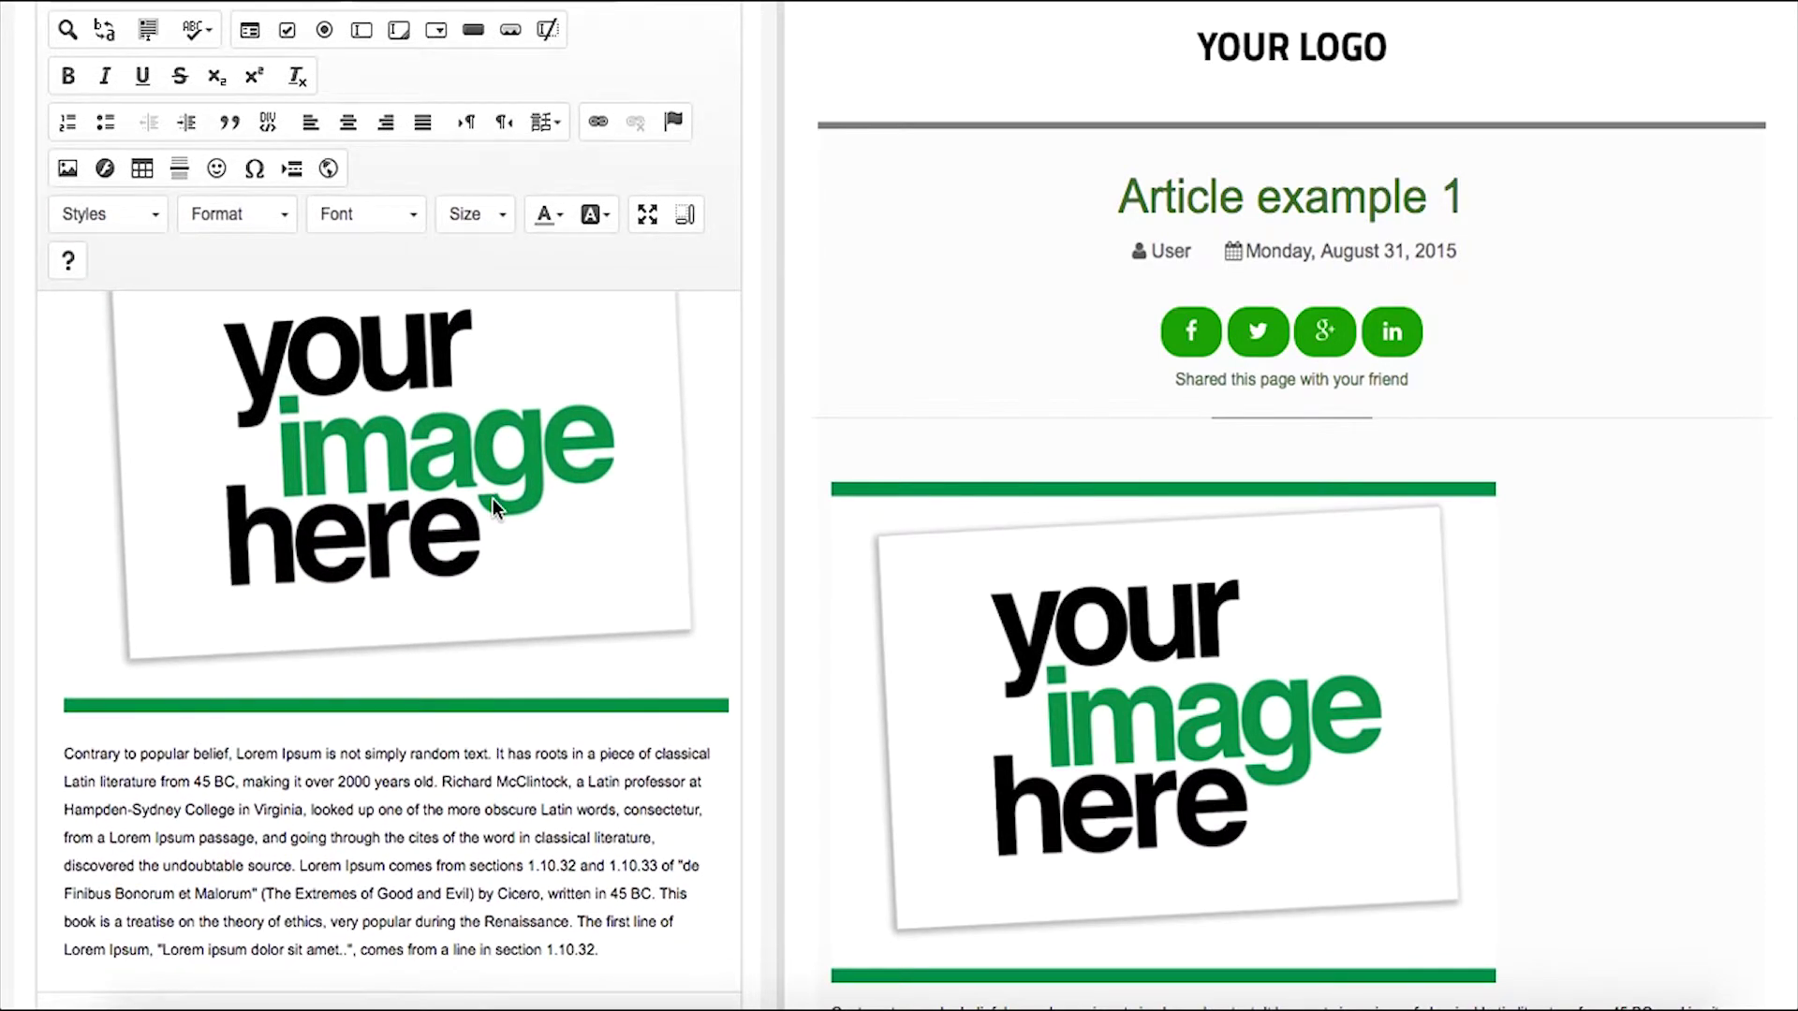
scroll(492, 497, down, 7)
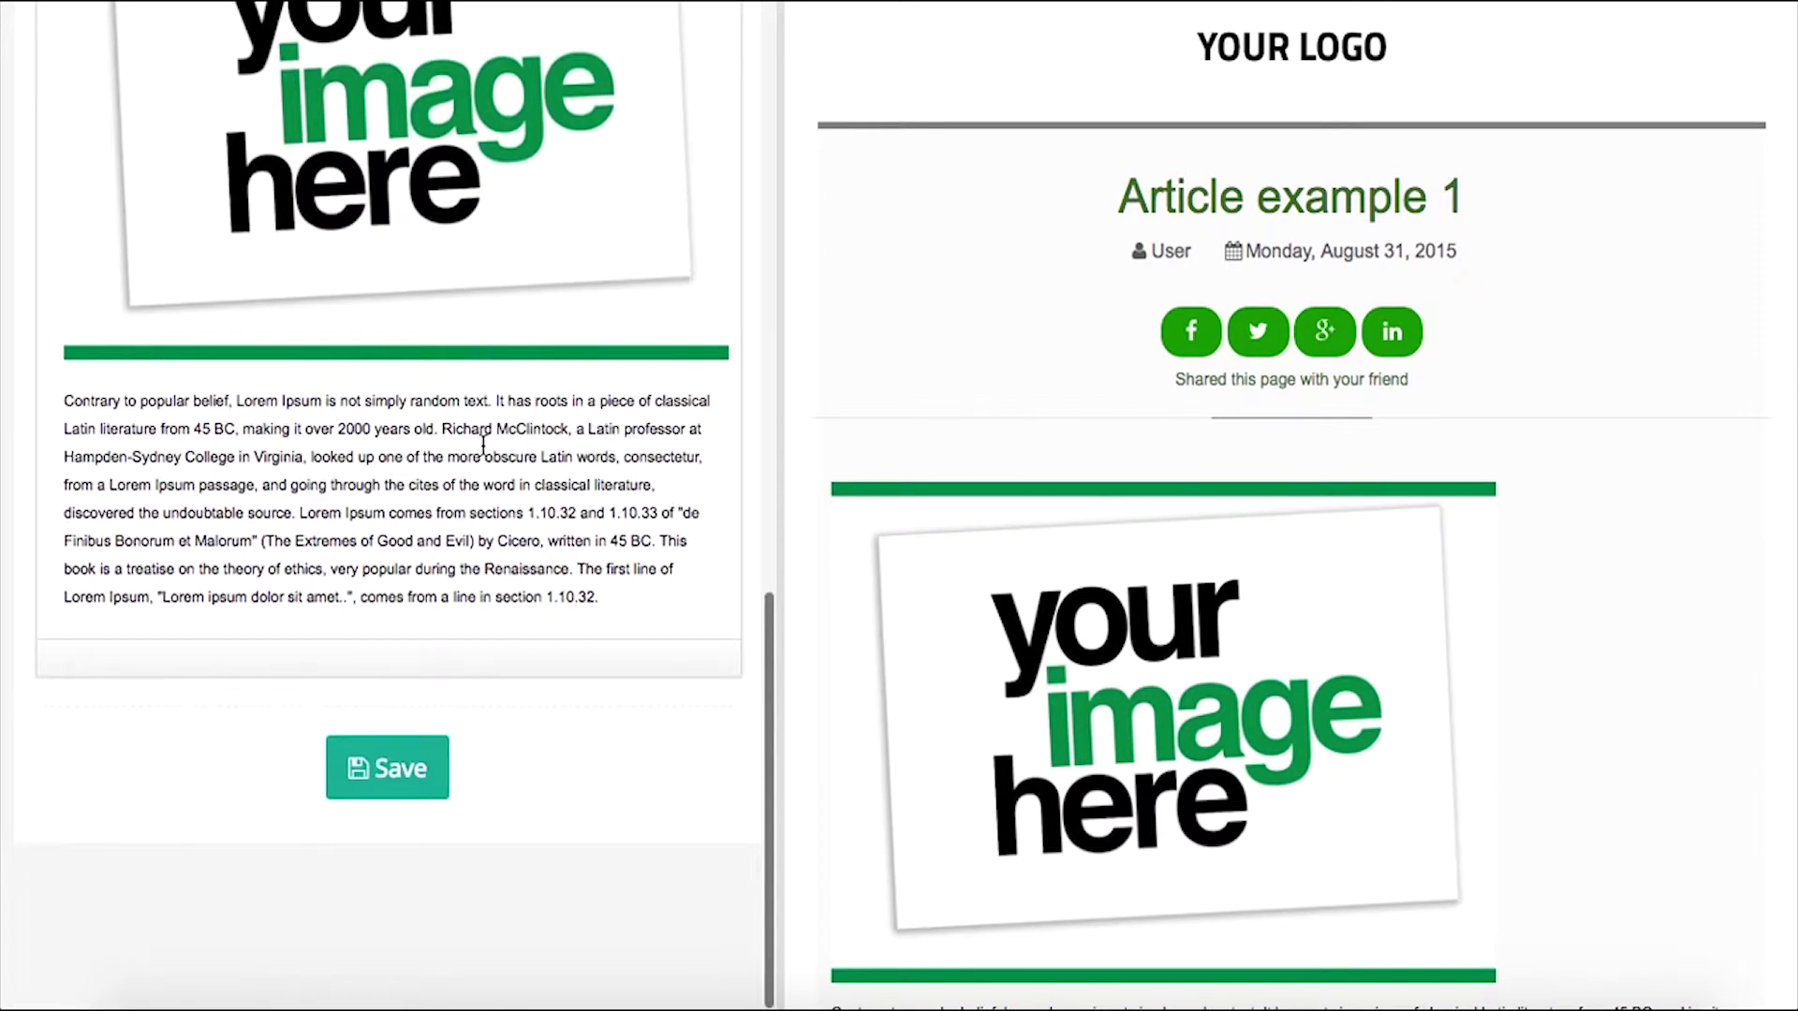
scroll(441, 728, up, 20)
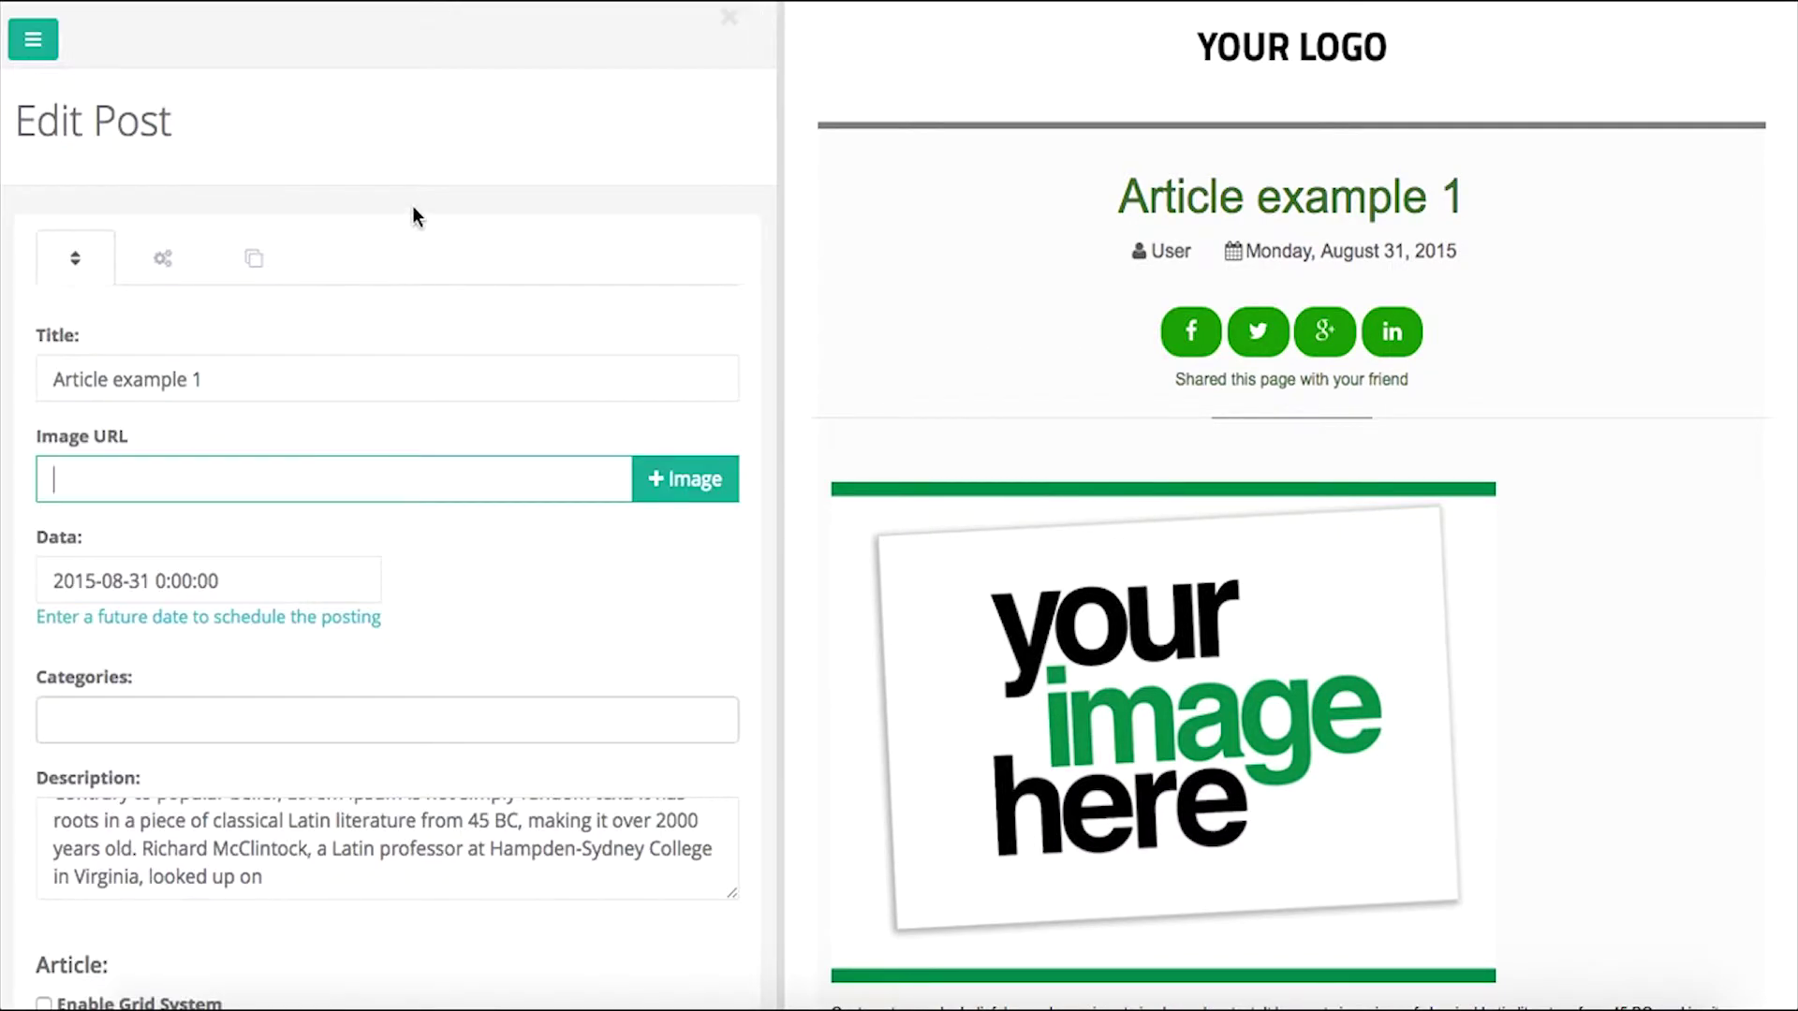
- Open the Confirmation Page for editing from the site's pages
click(32, 38)
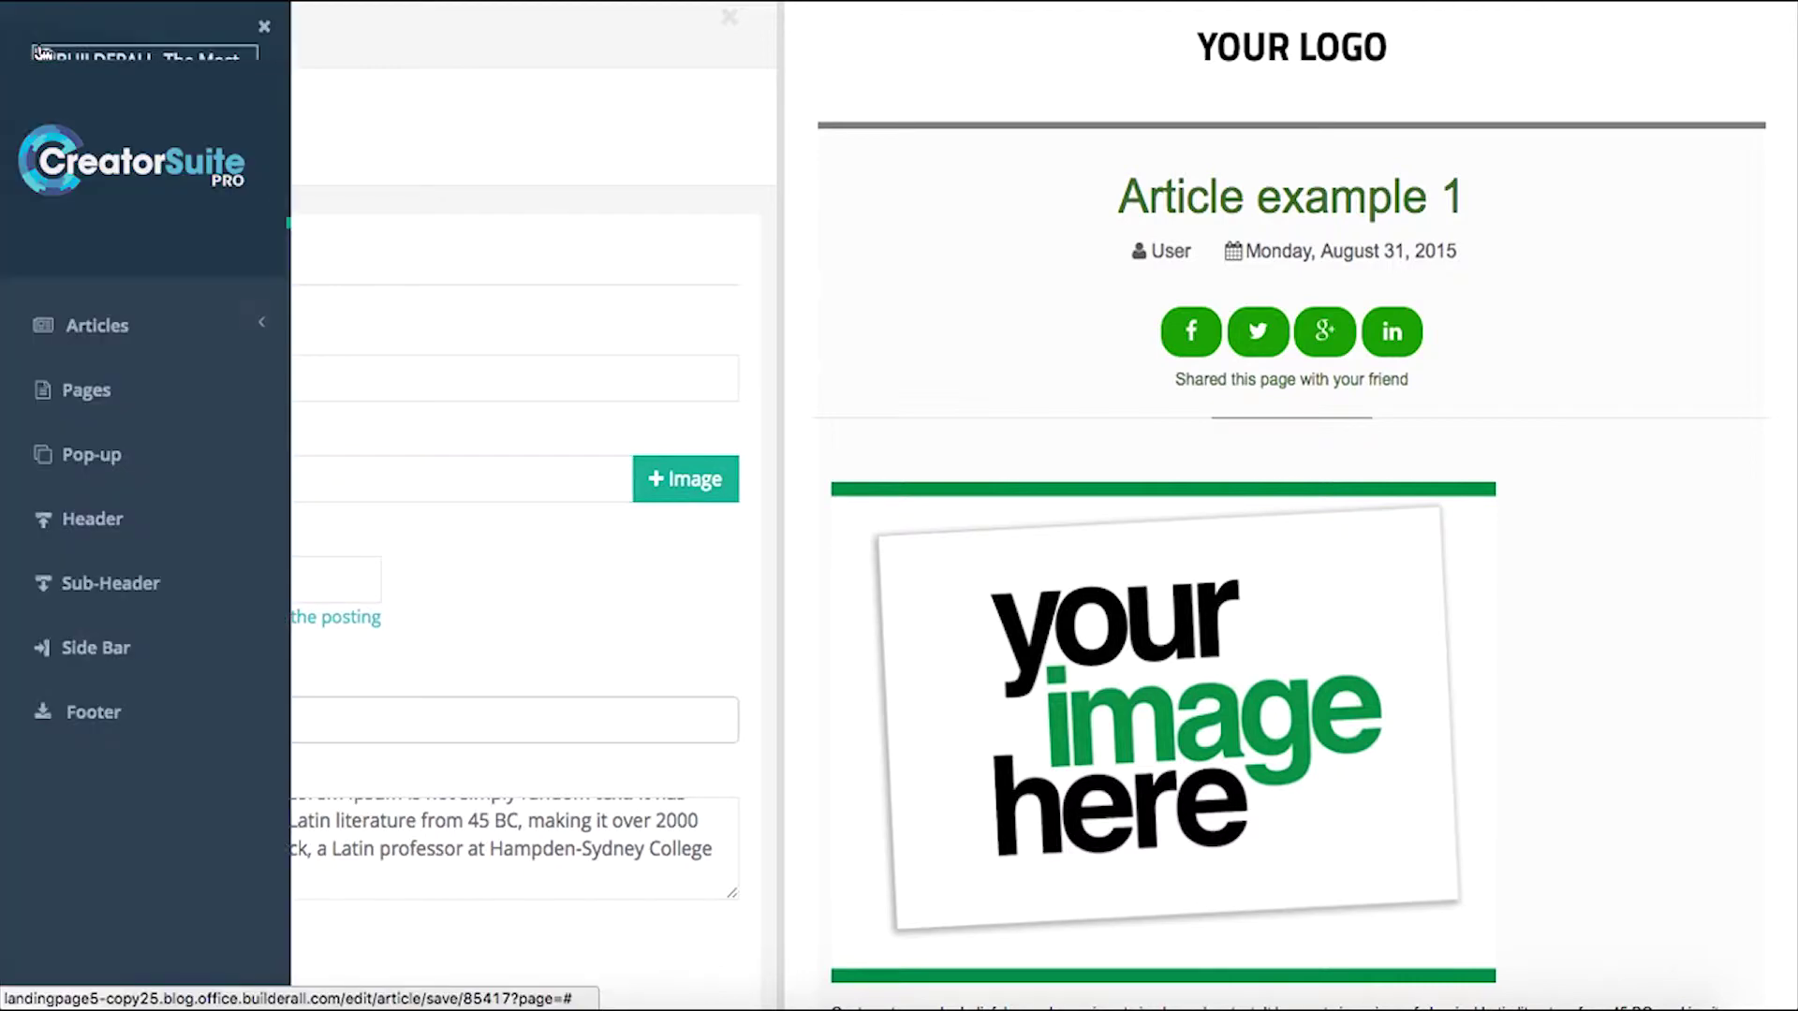
click(72, 396)
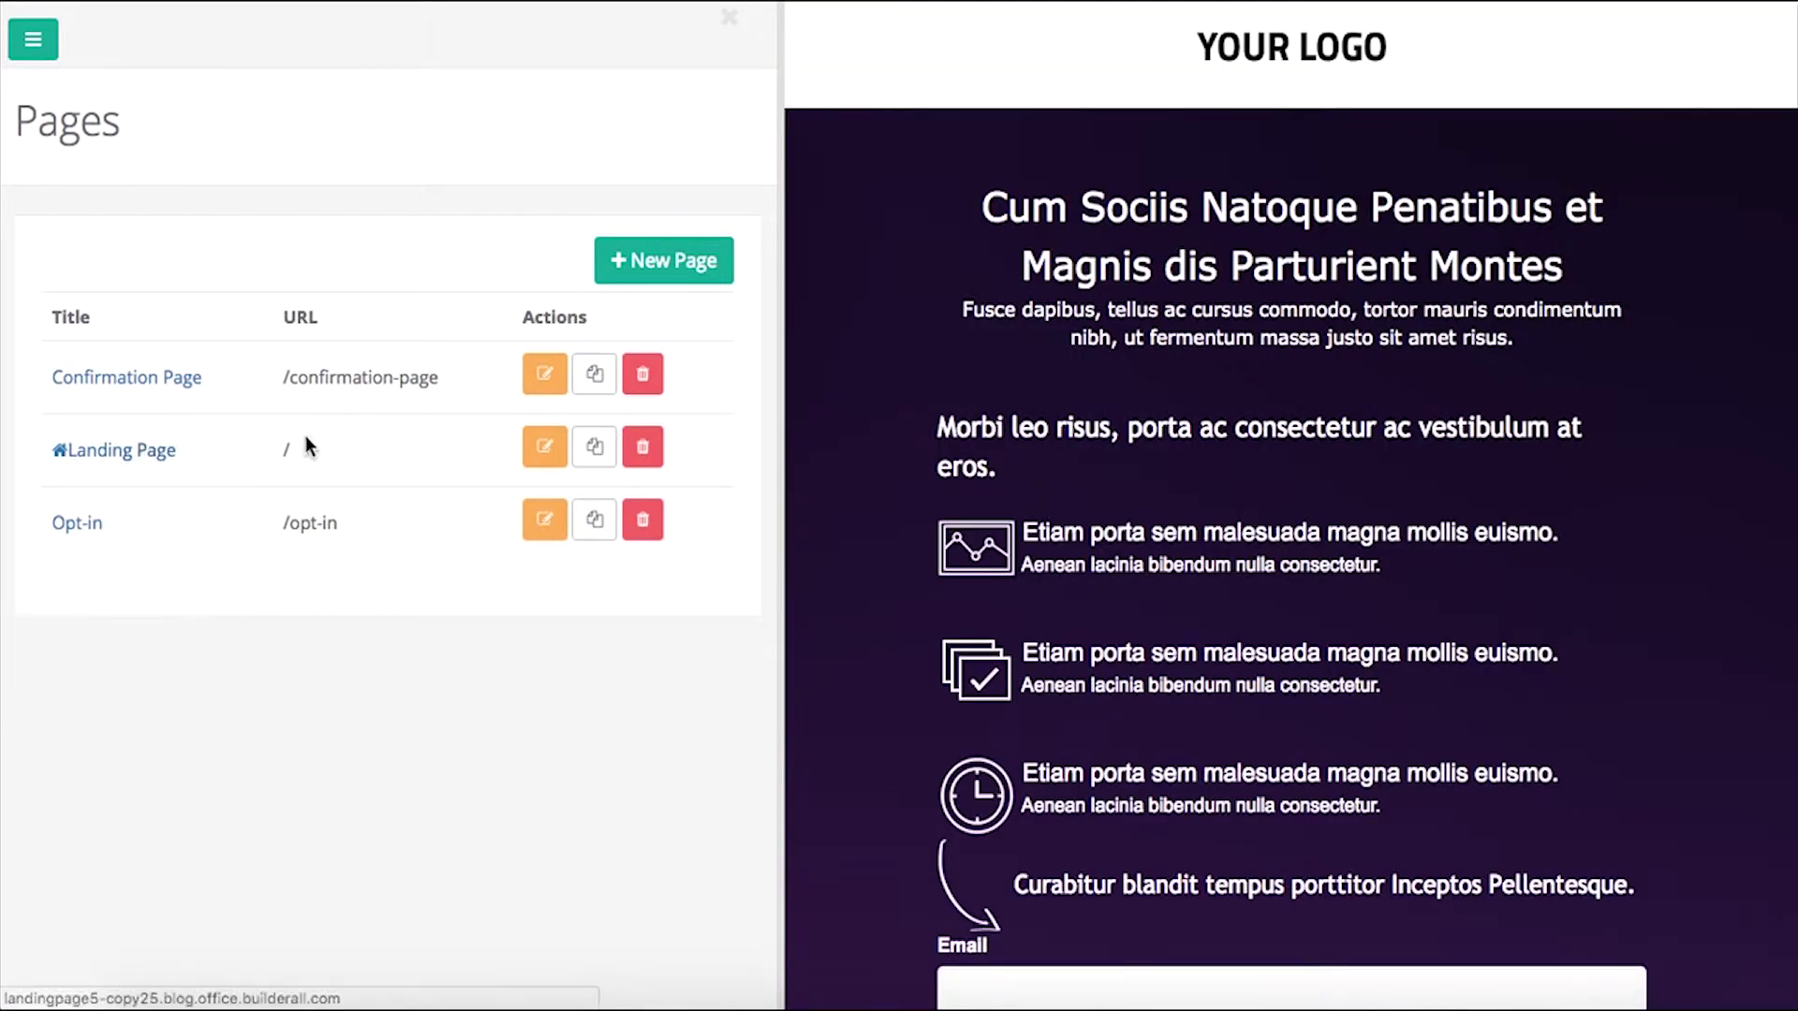
click(544, 377)
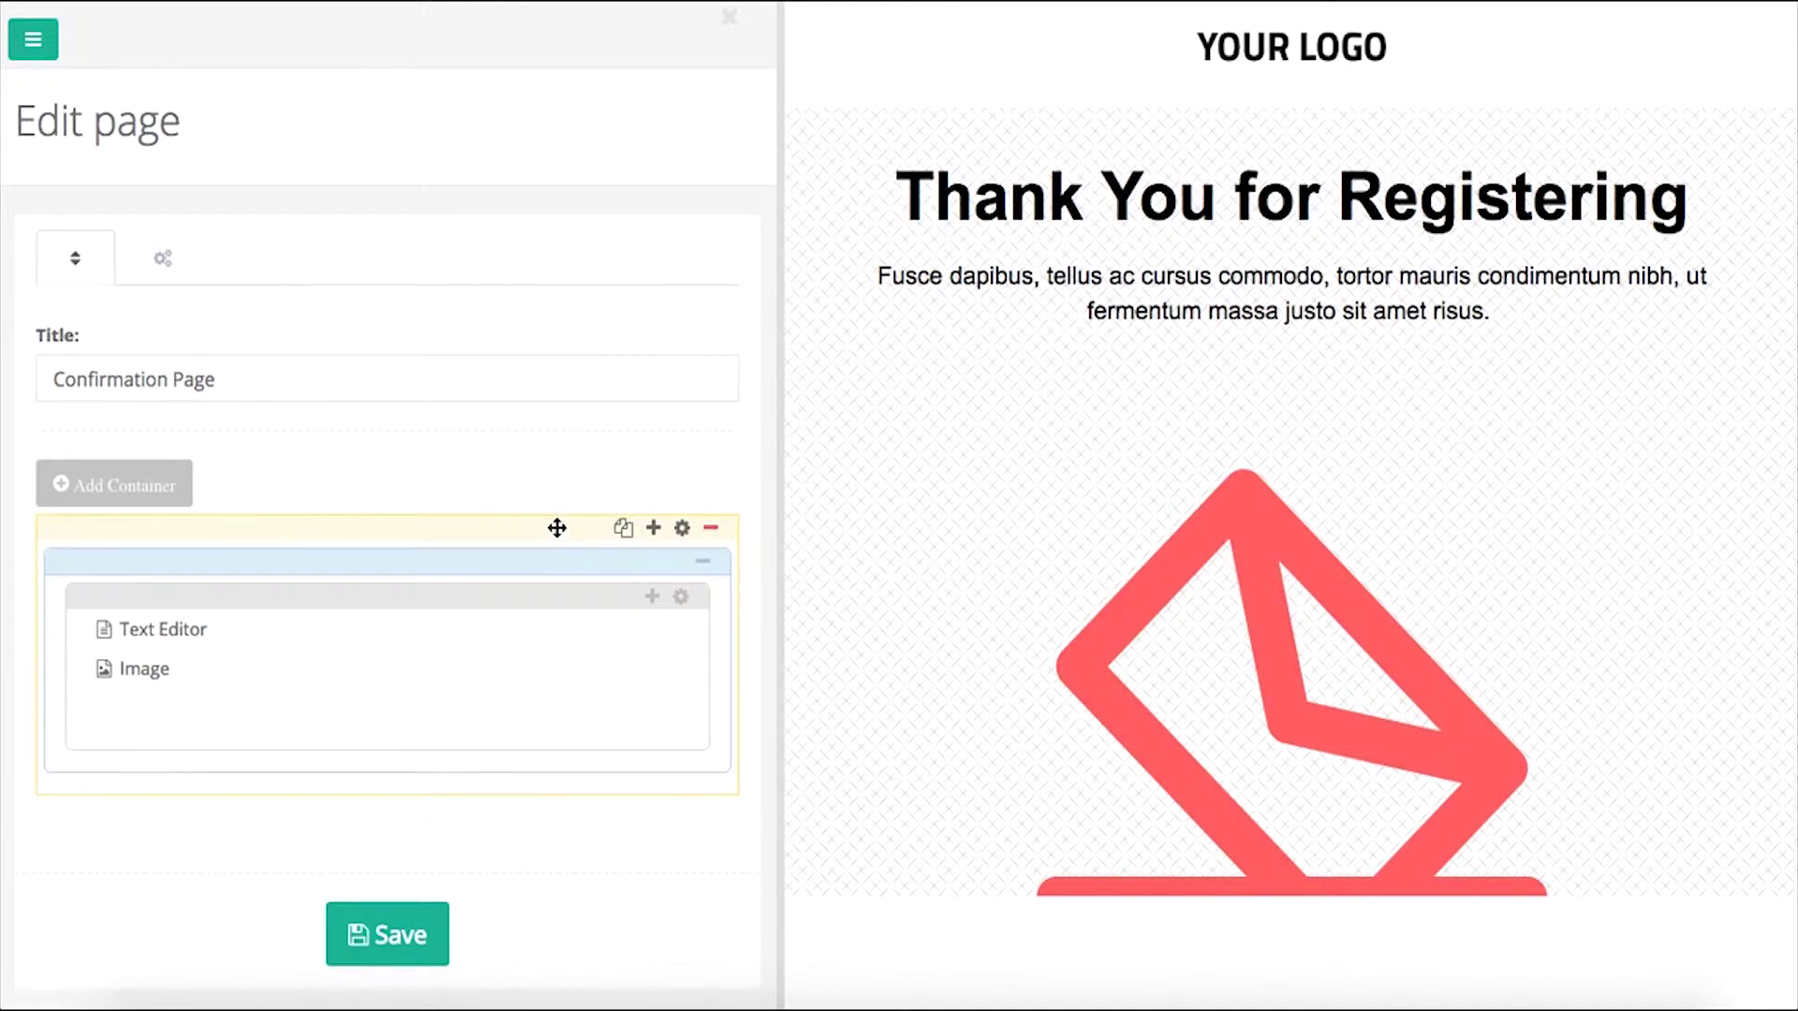
- Add a two-column row with a 50% / 50% split to the Confirmation Page's container
click(656, 530)
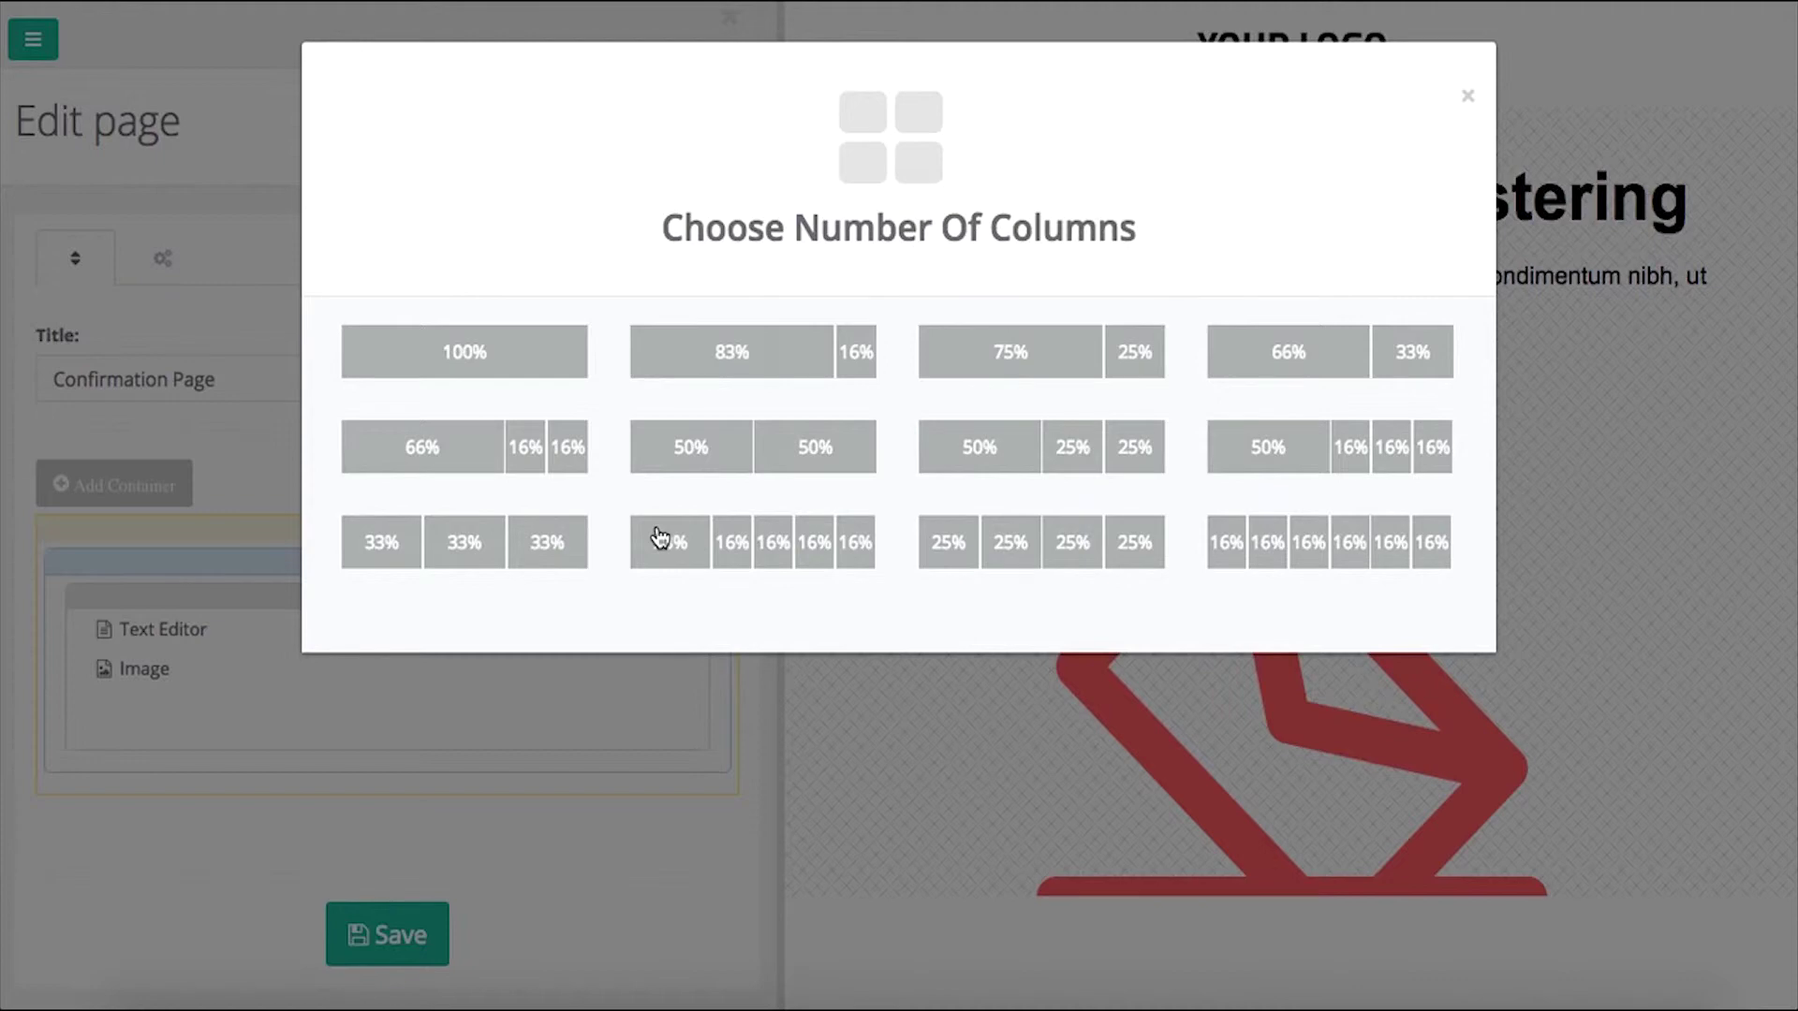
click(854, 466)
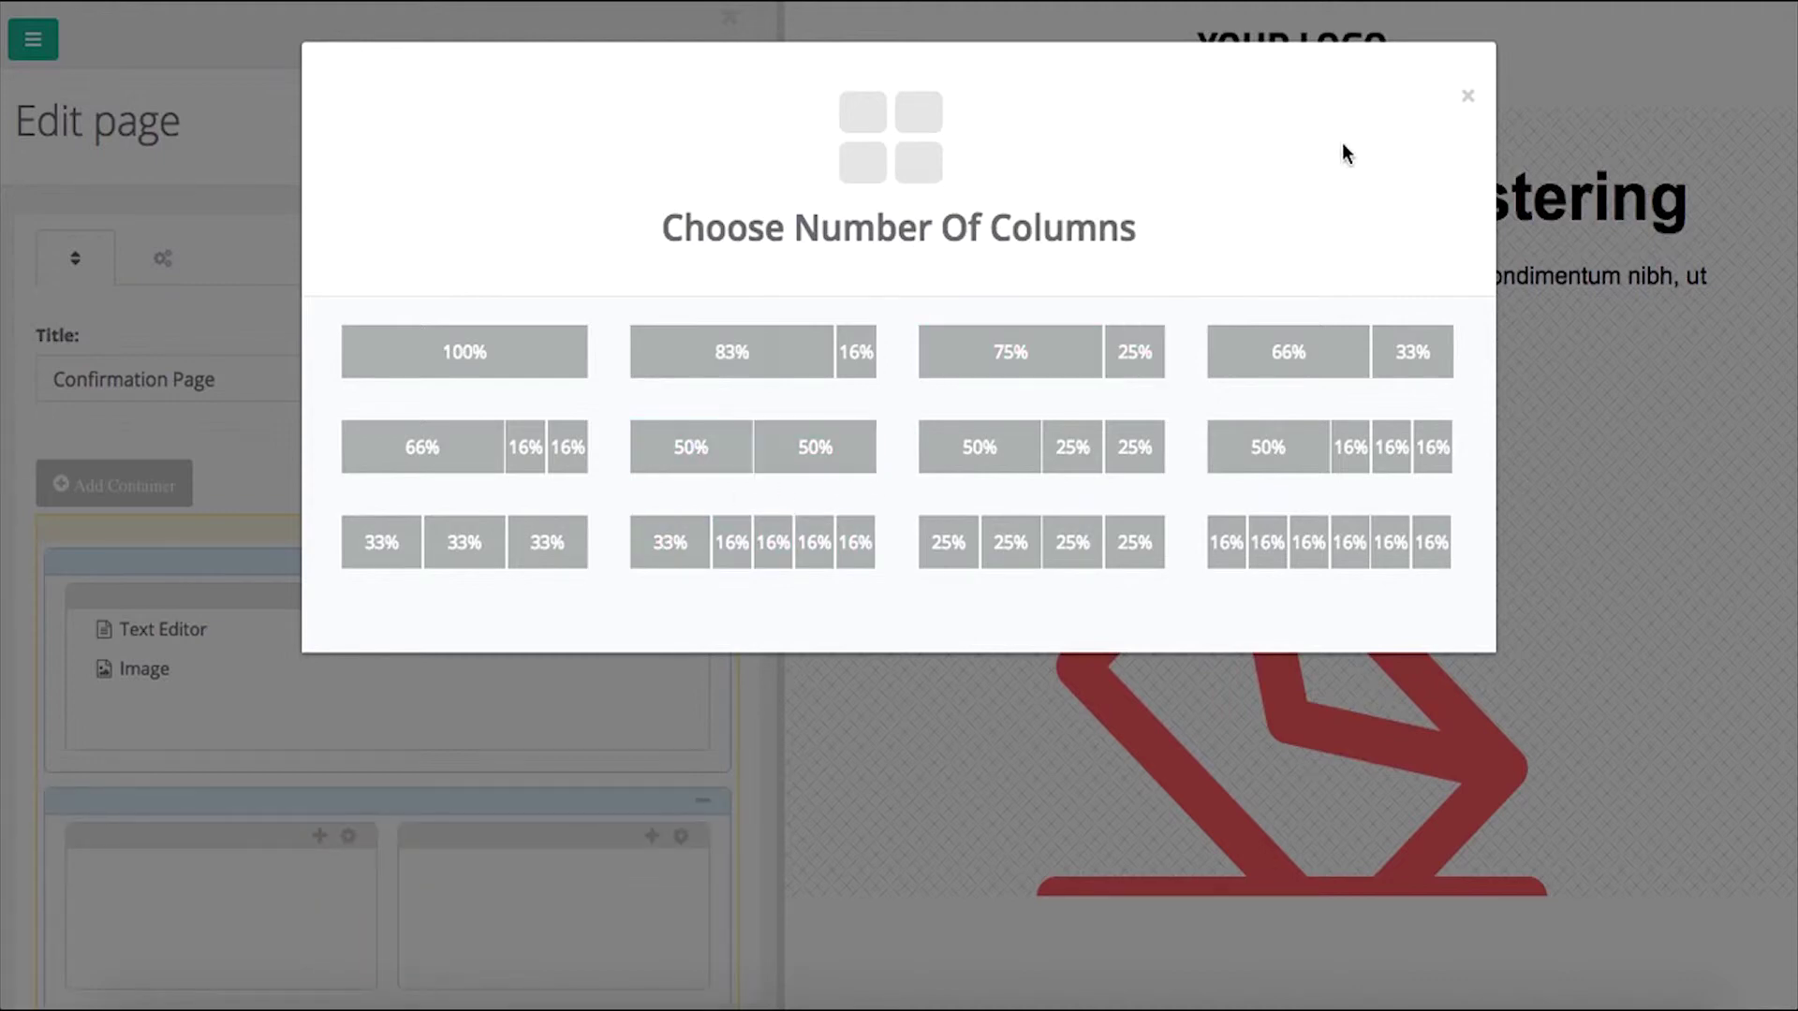
- Add a Contact Form plug-in with its default settings to the first column of the new 50% / 50% row
click(1470, 97)
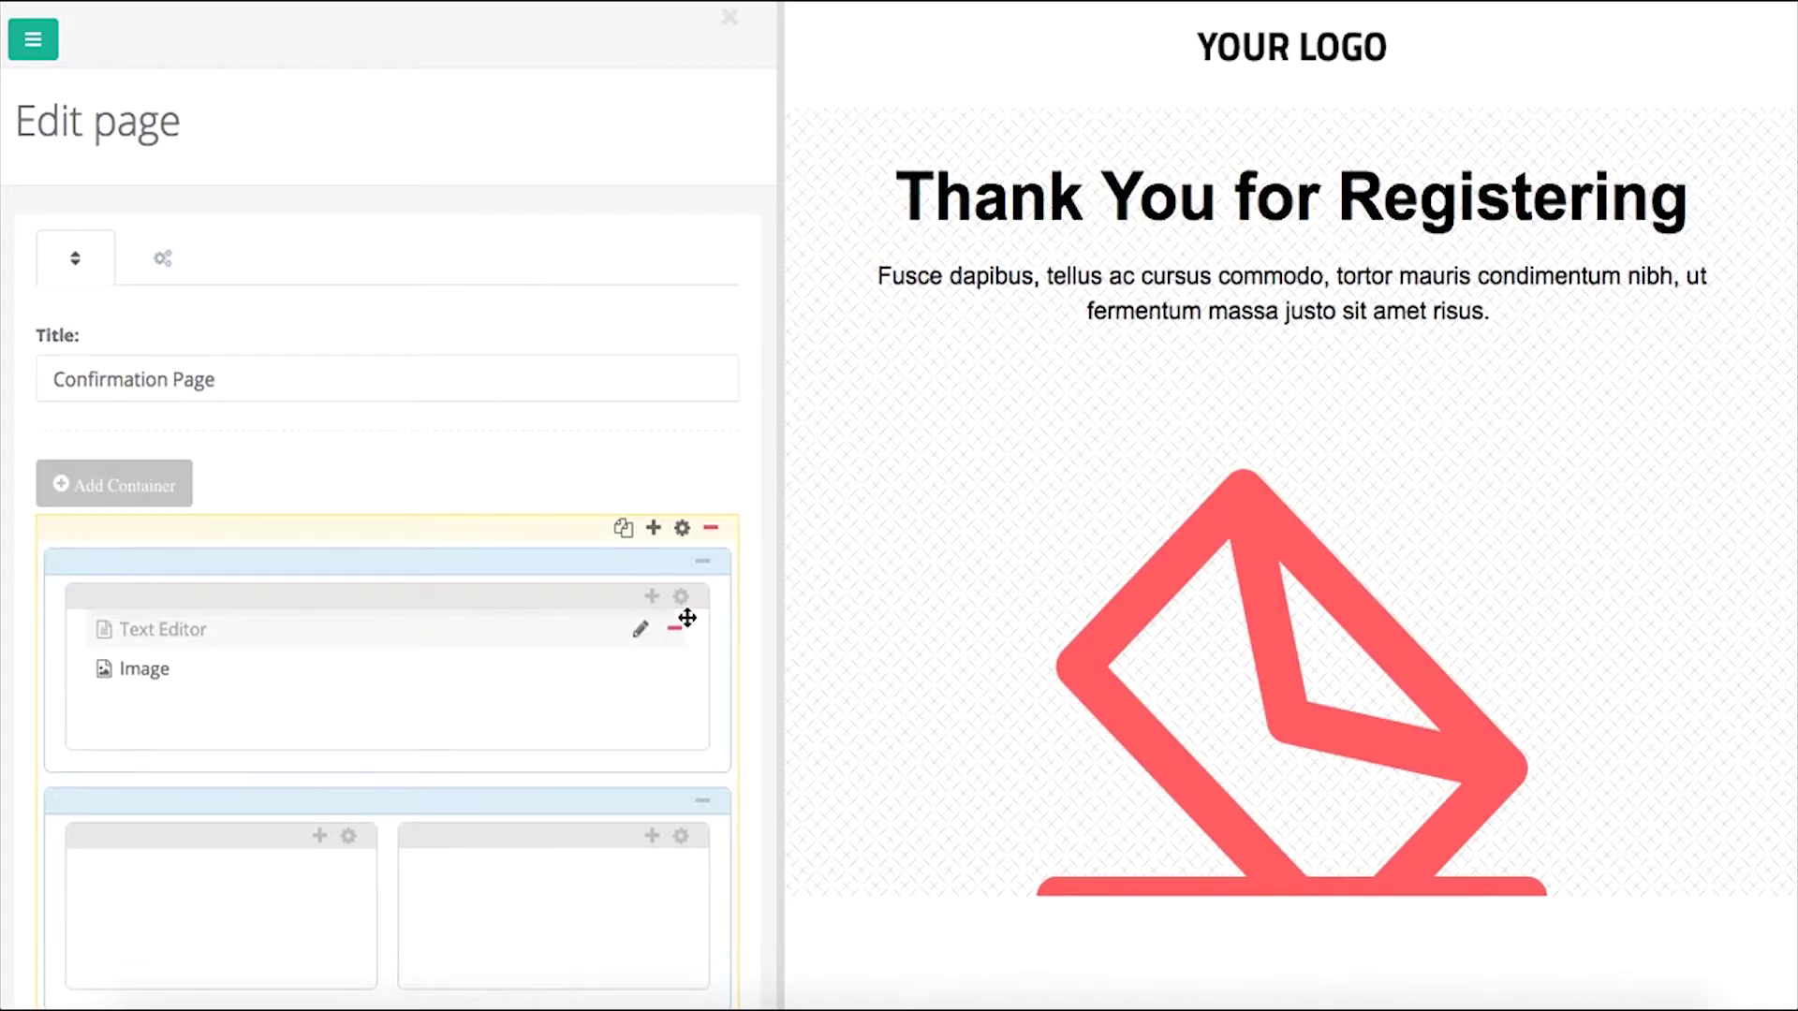
scroll(688, 618, down, 3)
scroll(687, 618, down, 1)
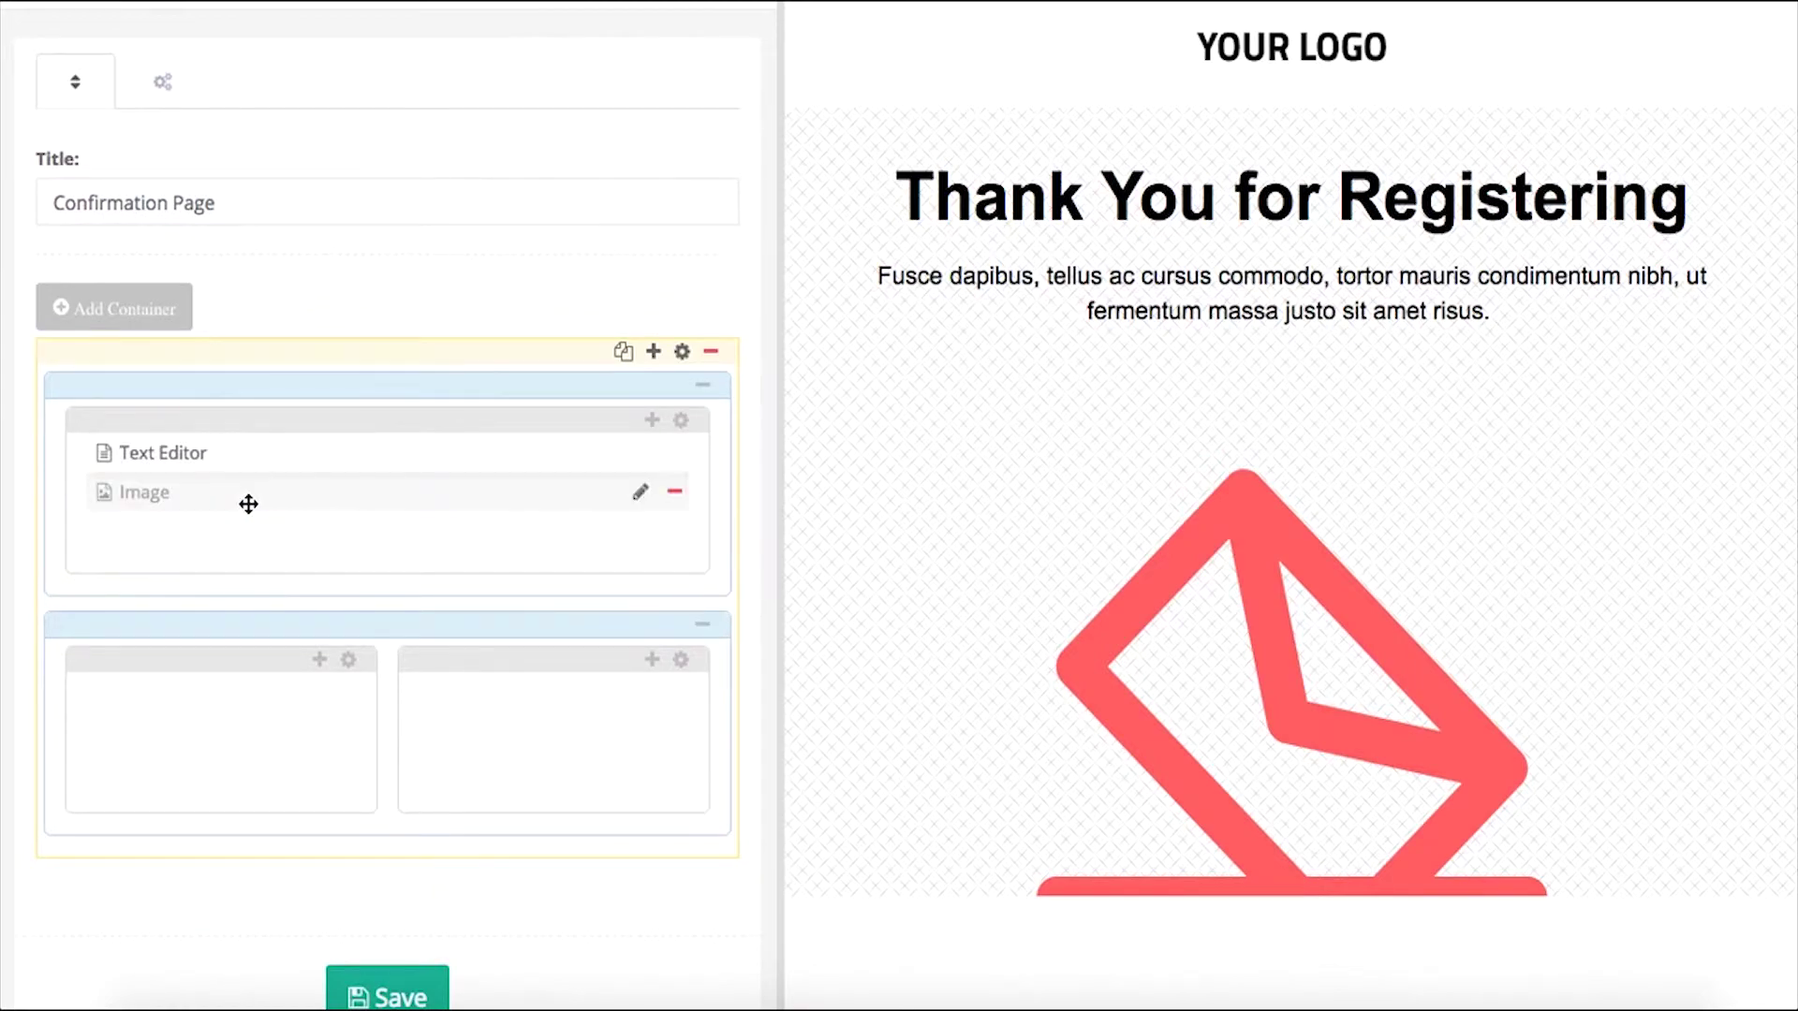
click(318, 661)
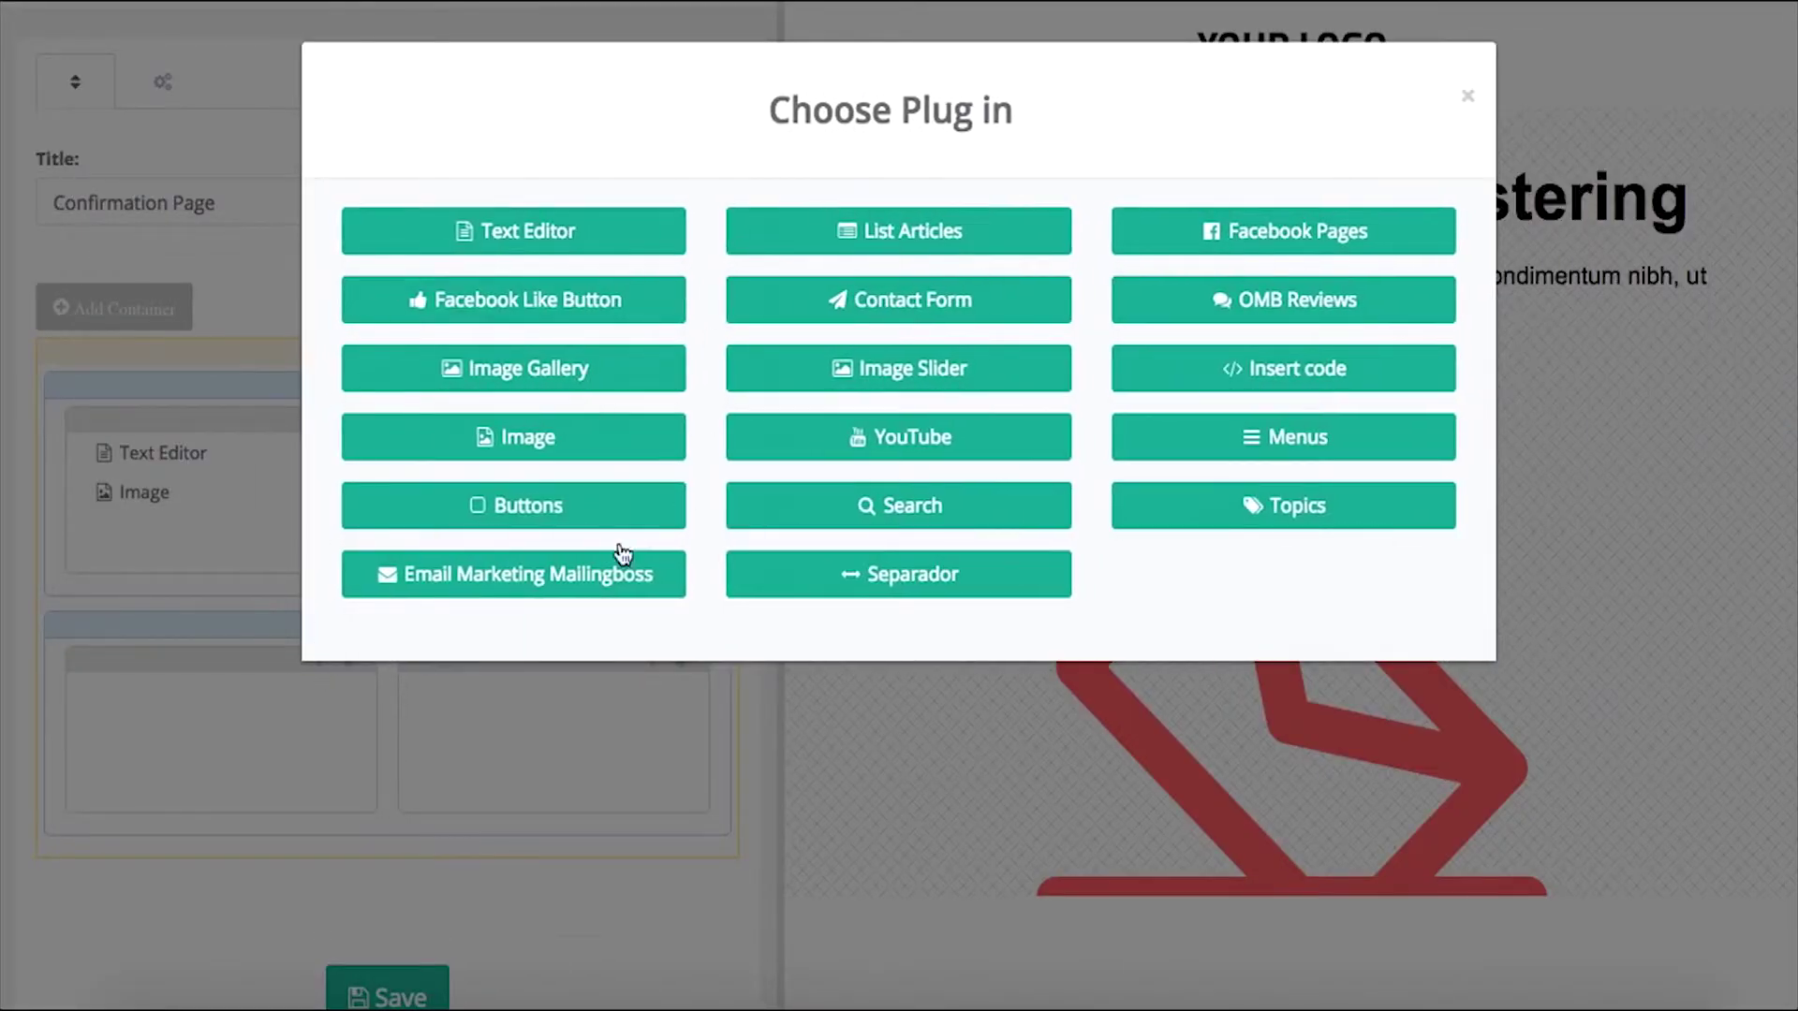
click(916, 366)
click(1036, 301)
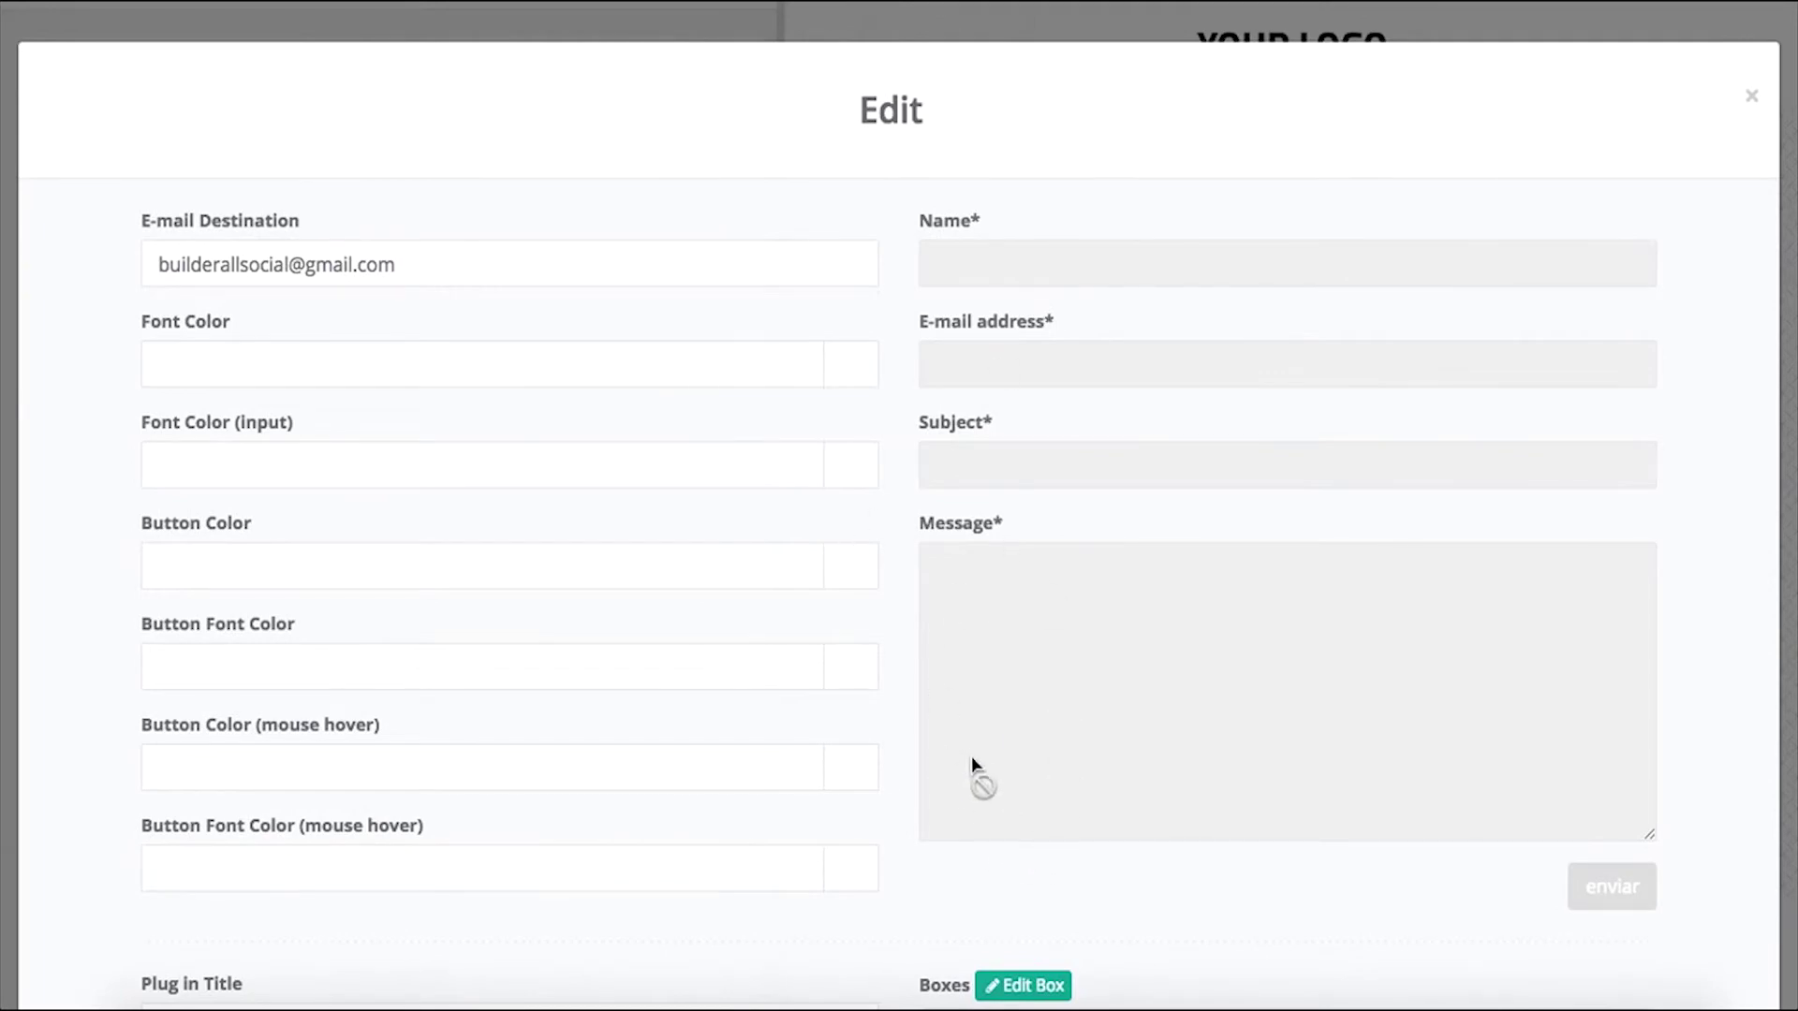
scroll(990, 655, down, 2)
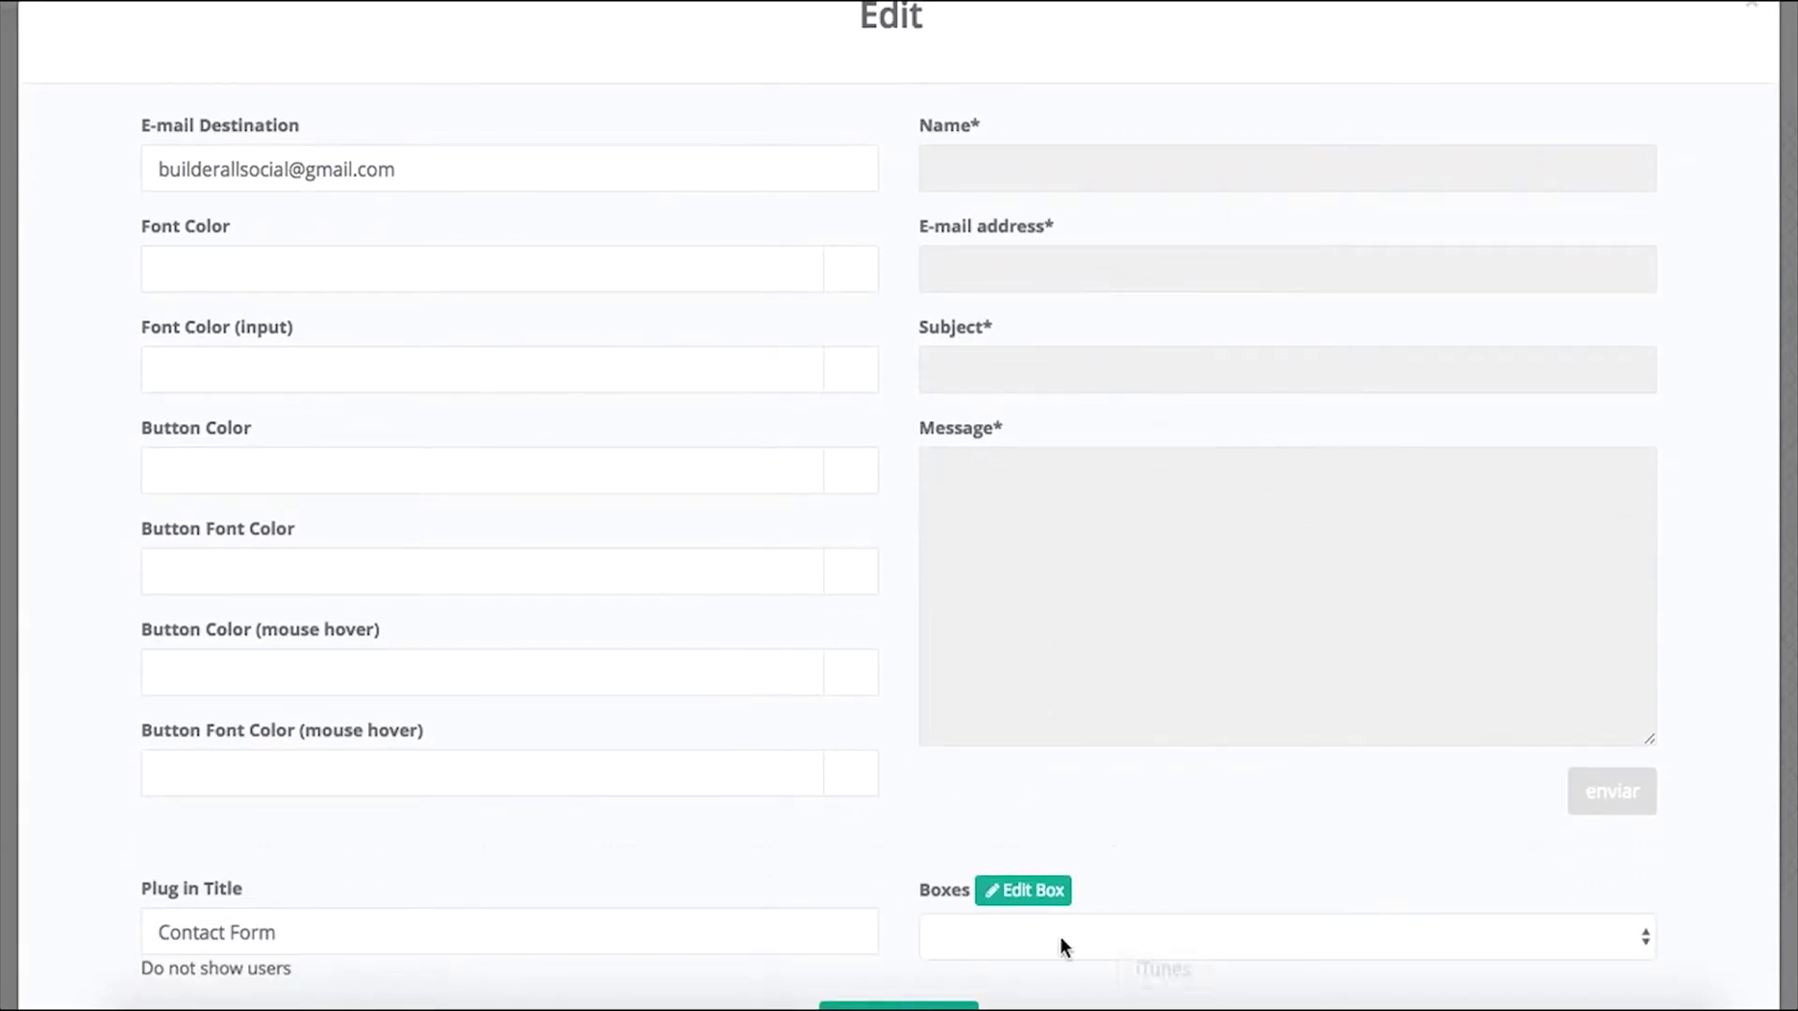
scroll(1088, 885, down, 2)
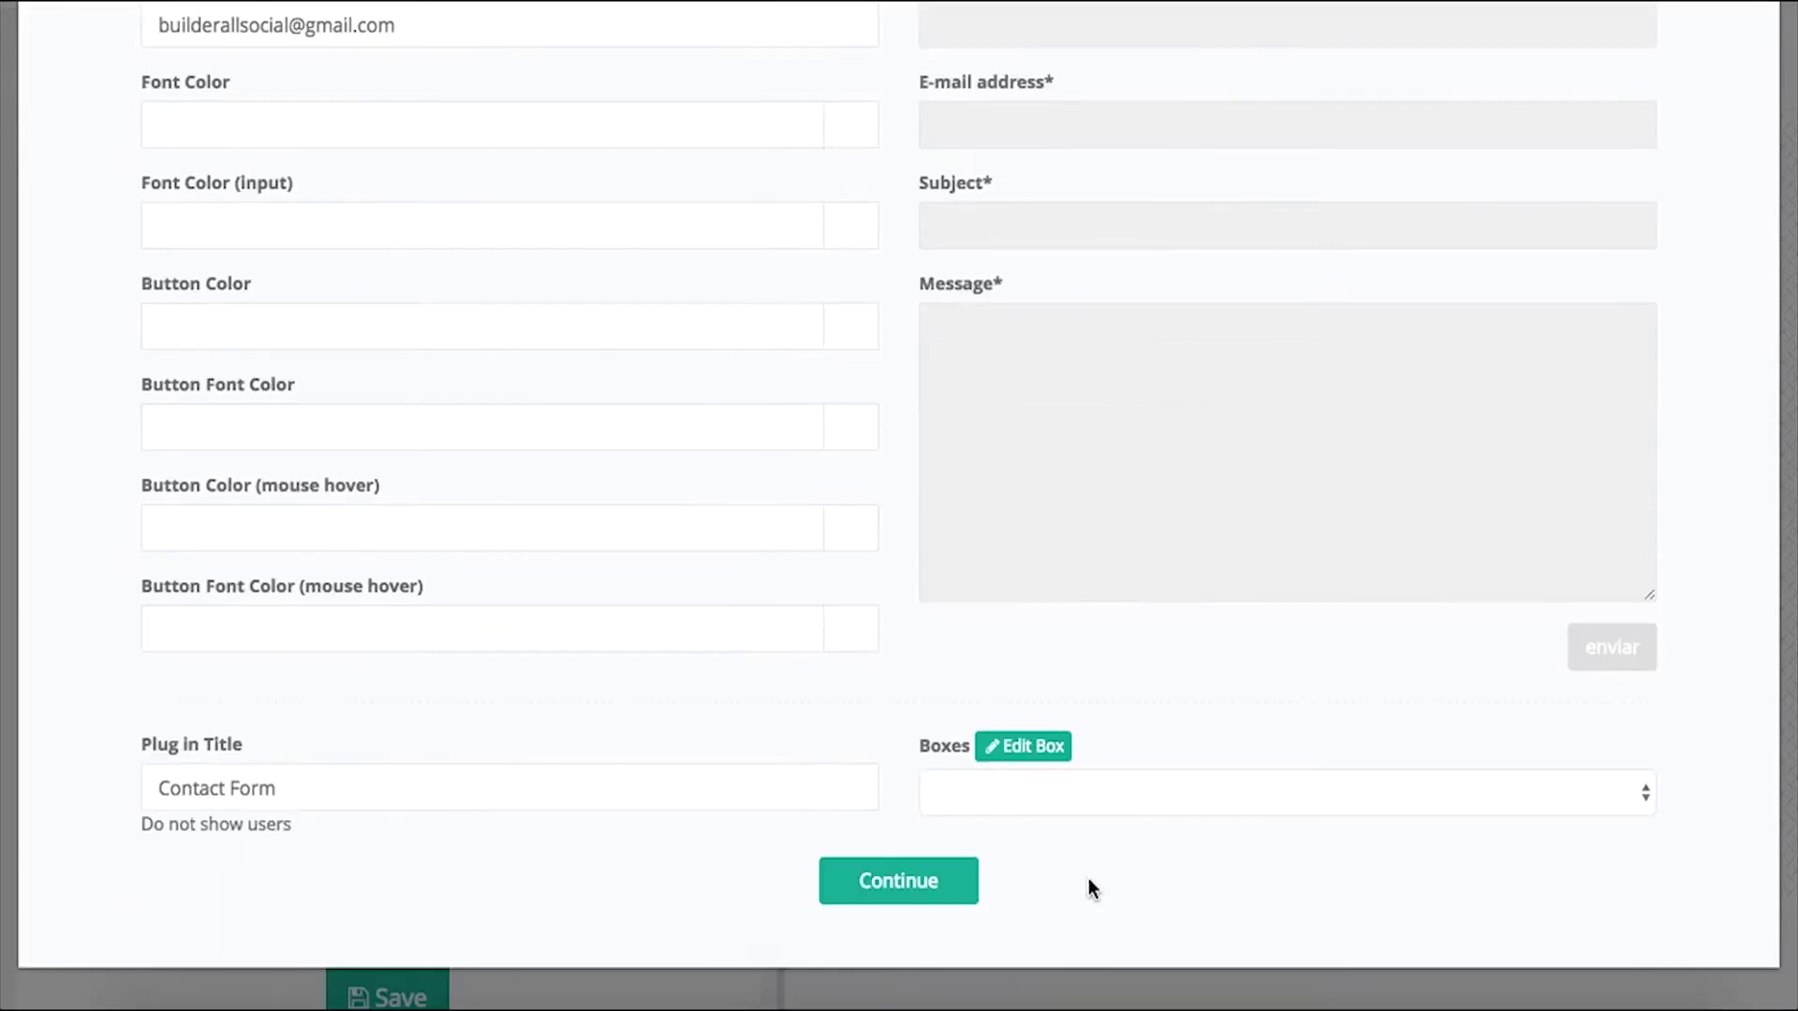
click(941, 878)
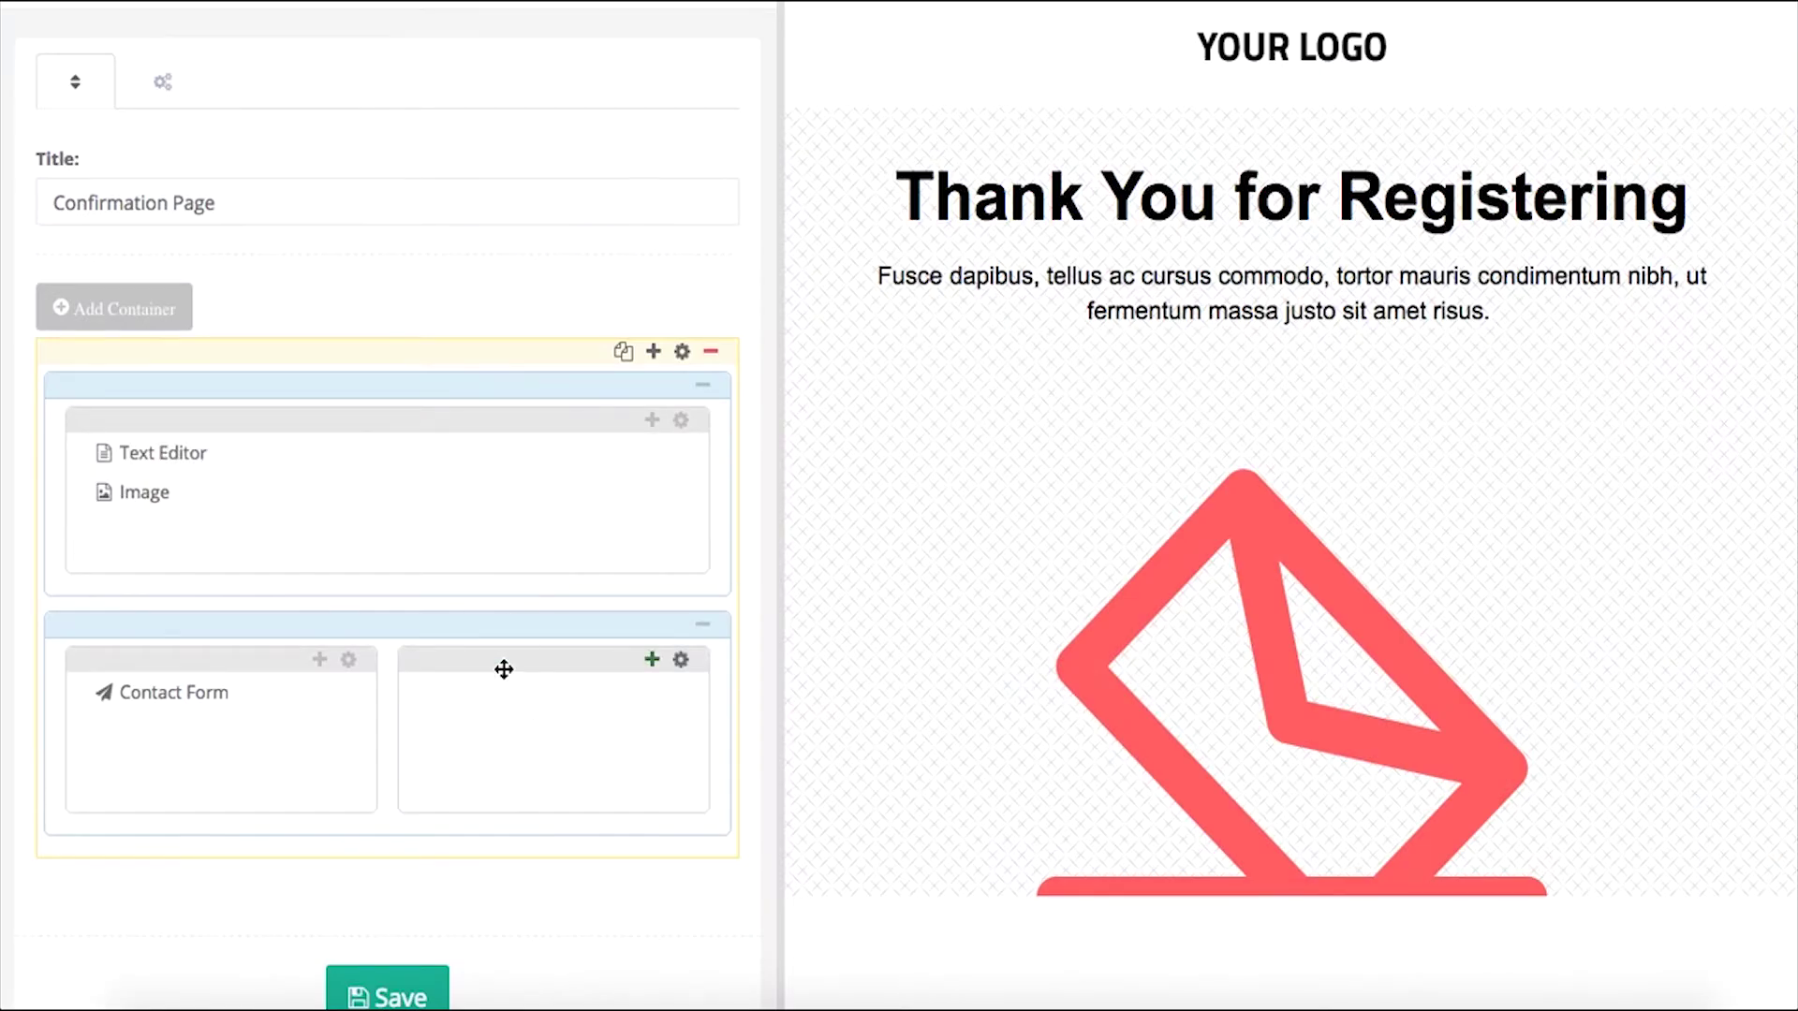
- Add an Image plug-in to the second column using the startup-signs-of-failure picture at 100% size
click(656, 663)
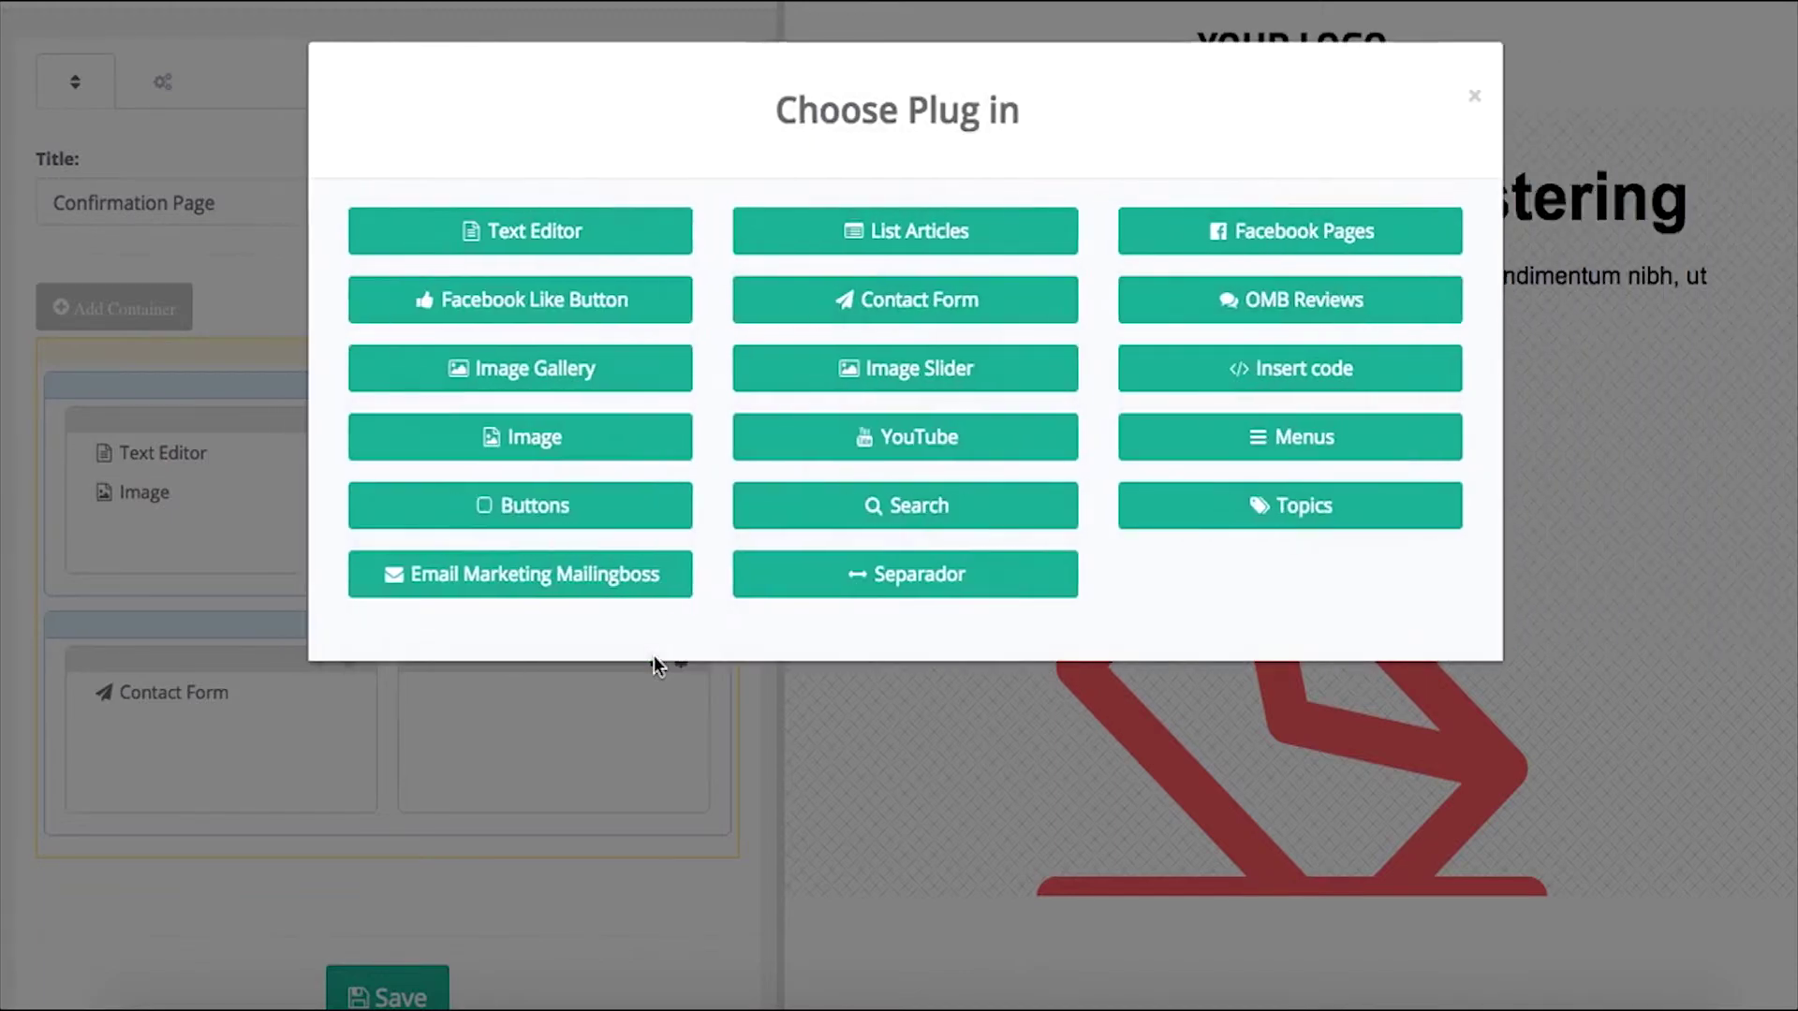
click(600, 426)
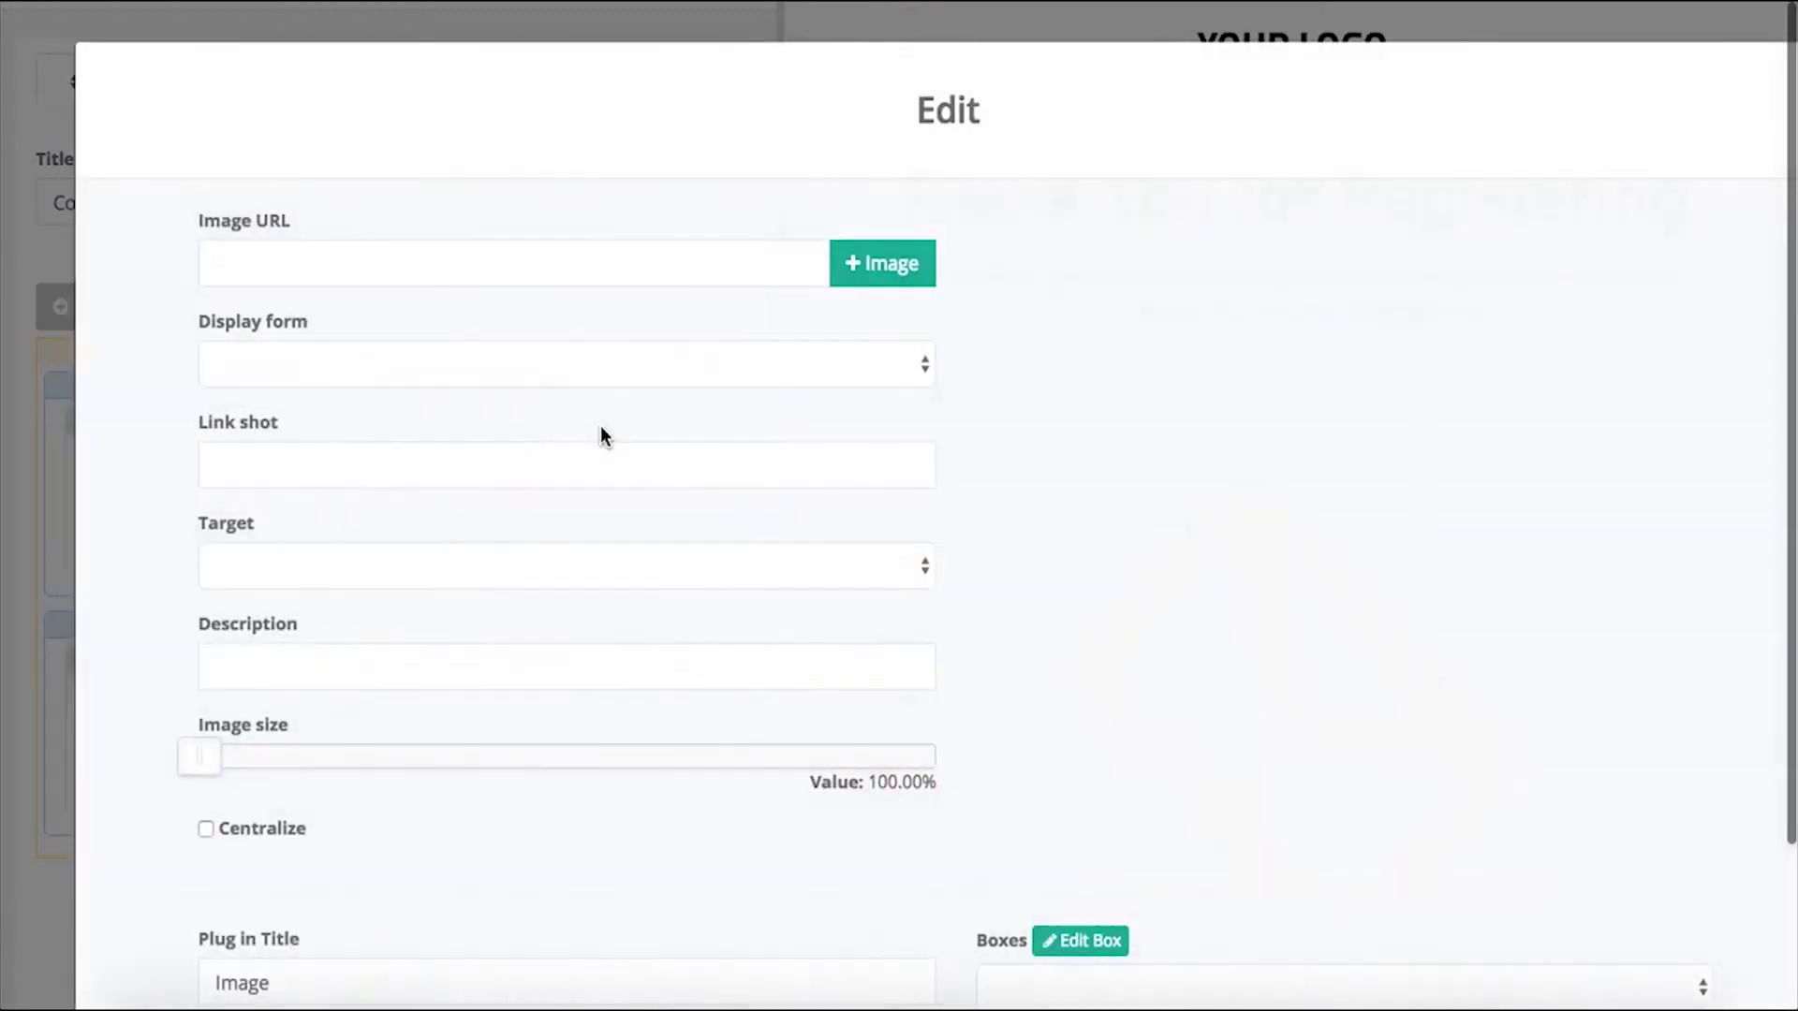
click(822, 293)
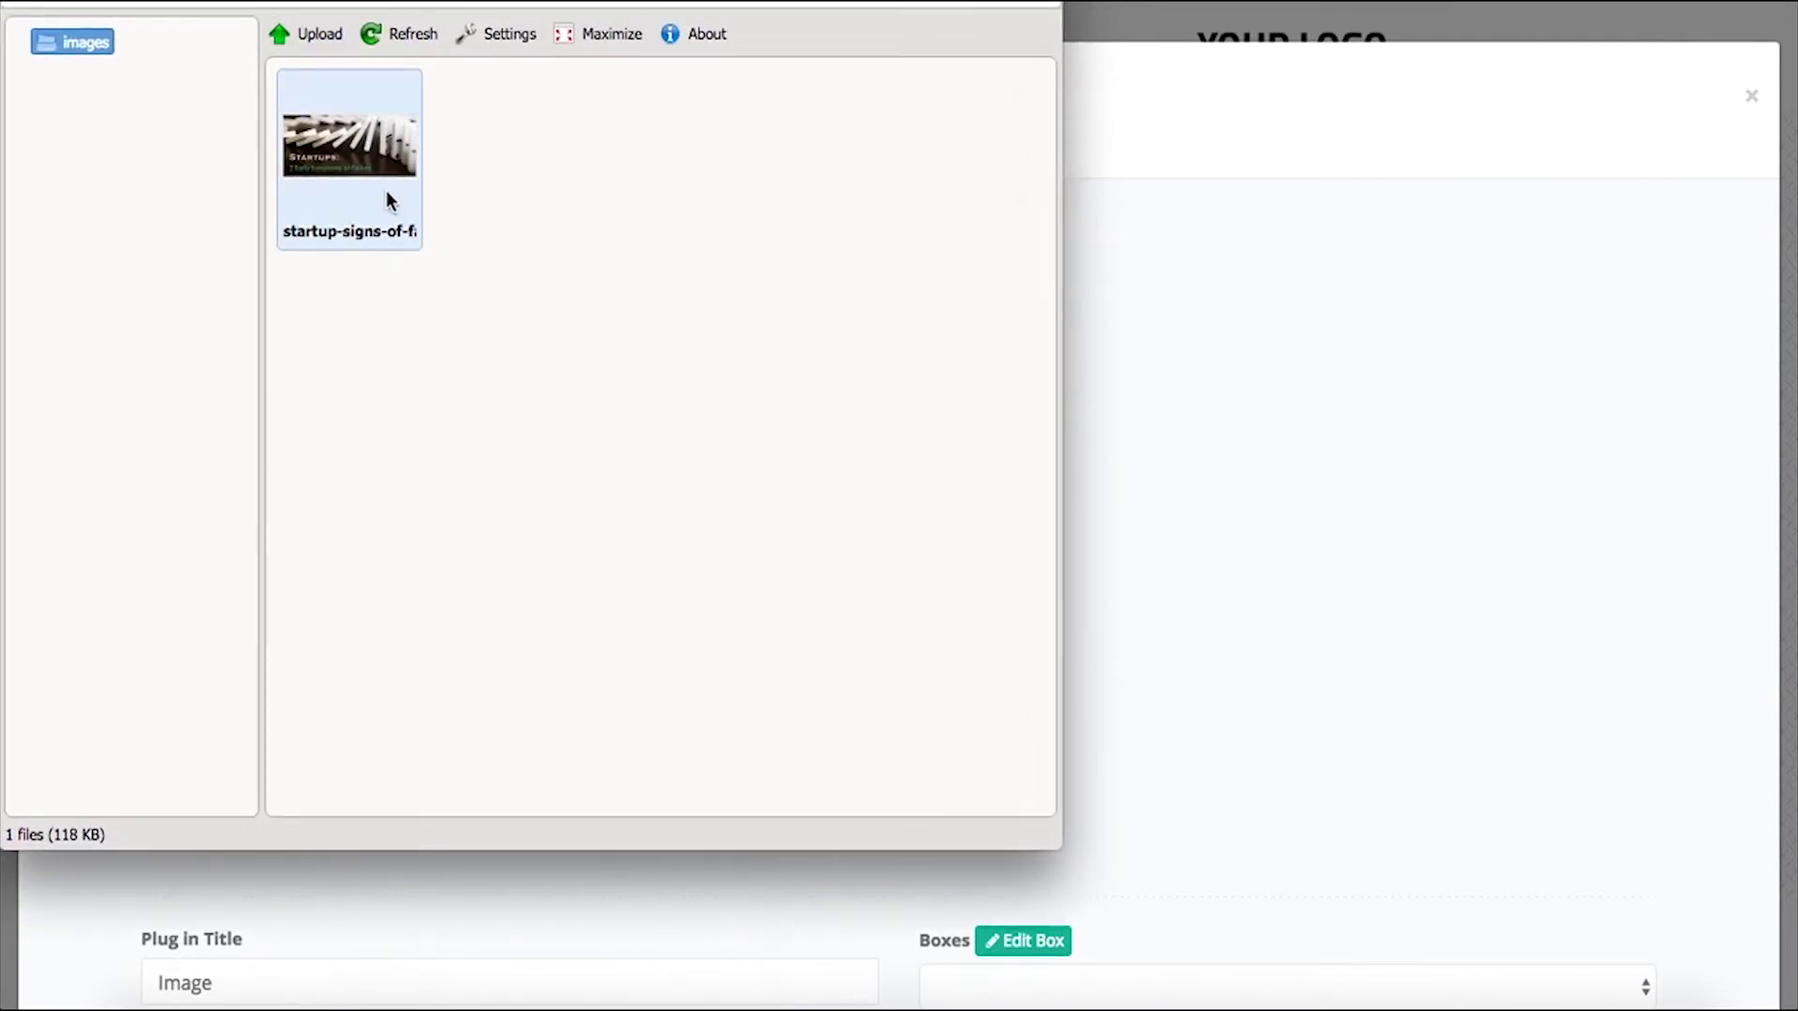
click(381, 167)
double_click(380, 165)
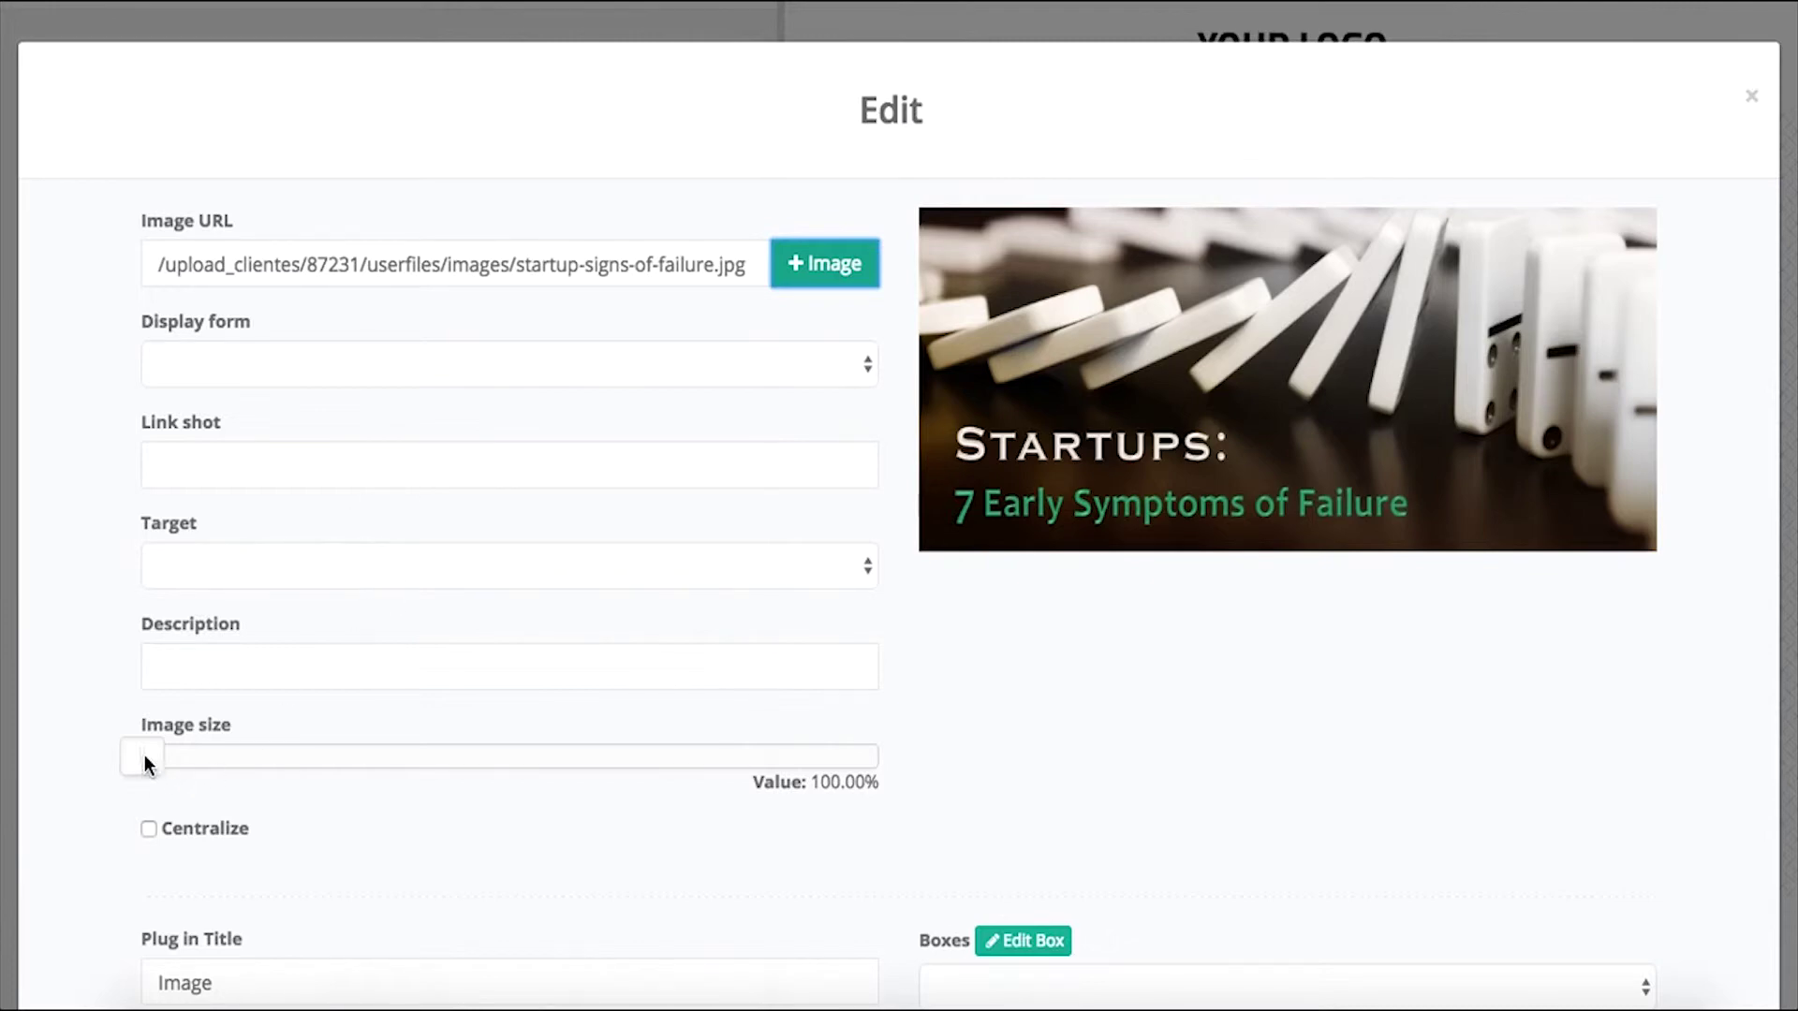
mouse_move(145, 757)
mouse_down()
mouse_move(374, 762)
mouse_move(138, 767)
mouse_up()
scroll(760, 770, down, 3)
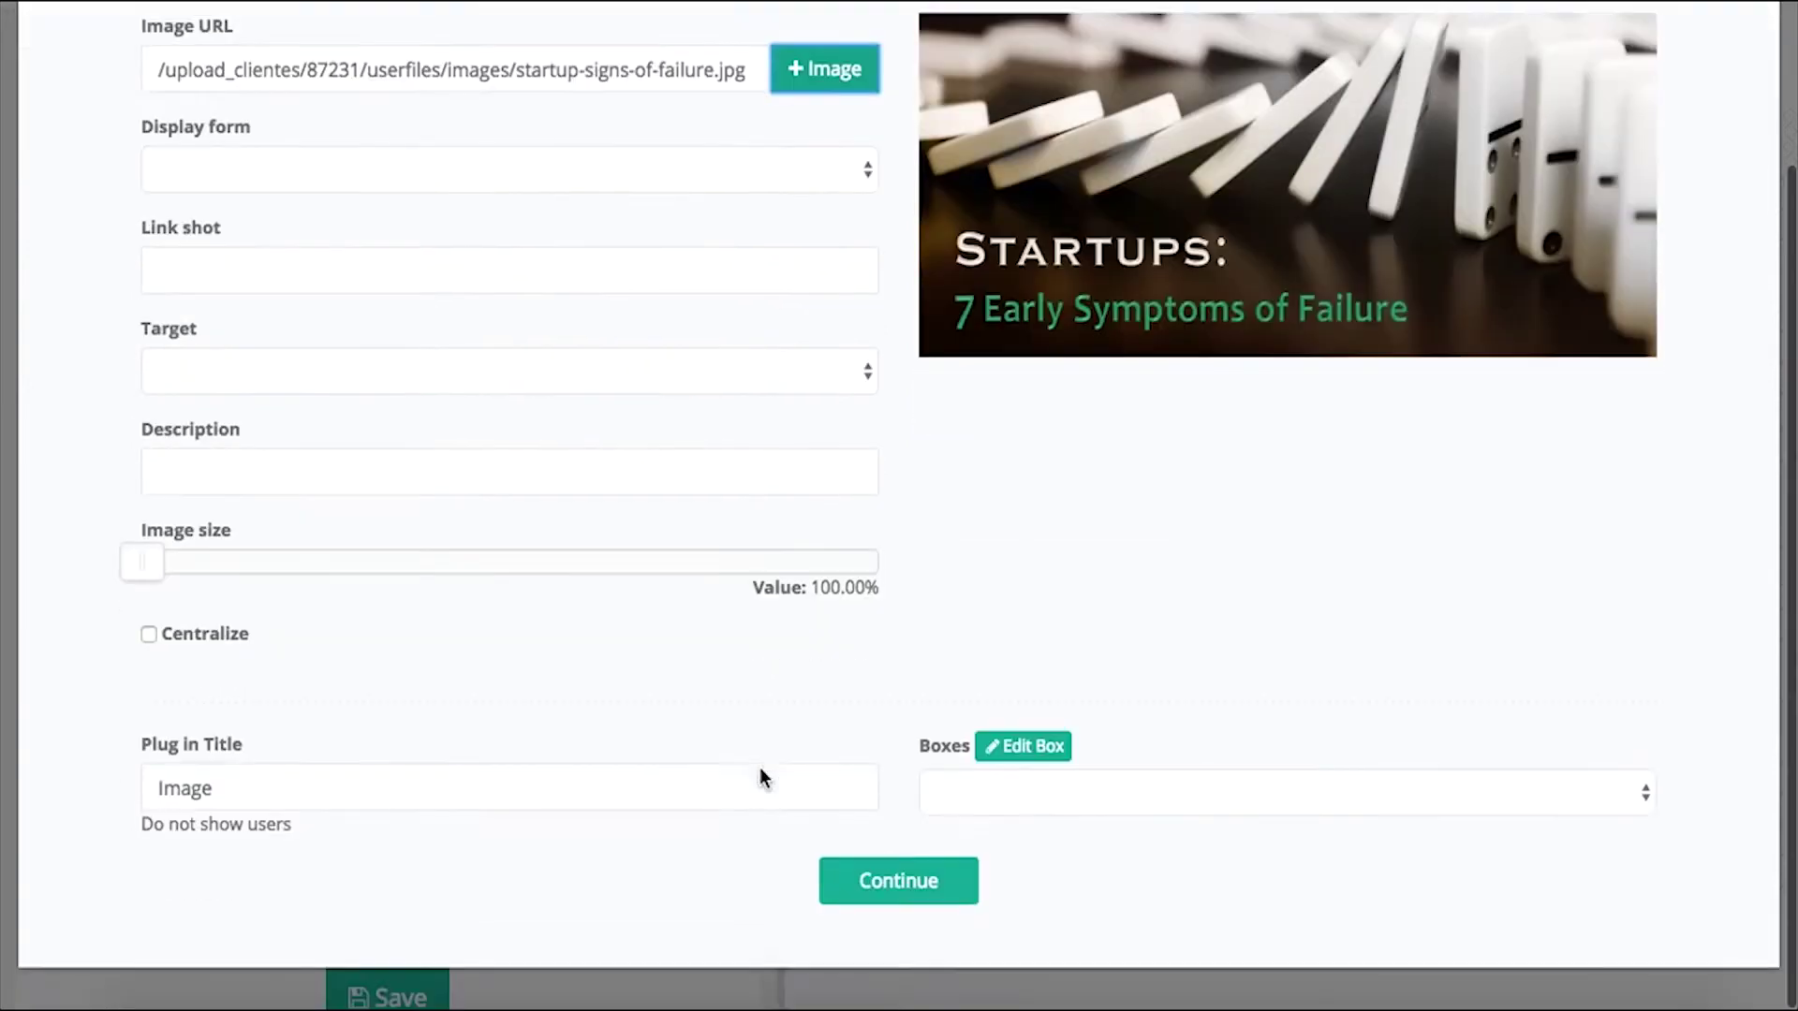
click(874, 885)
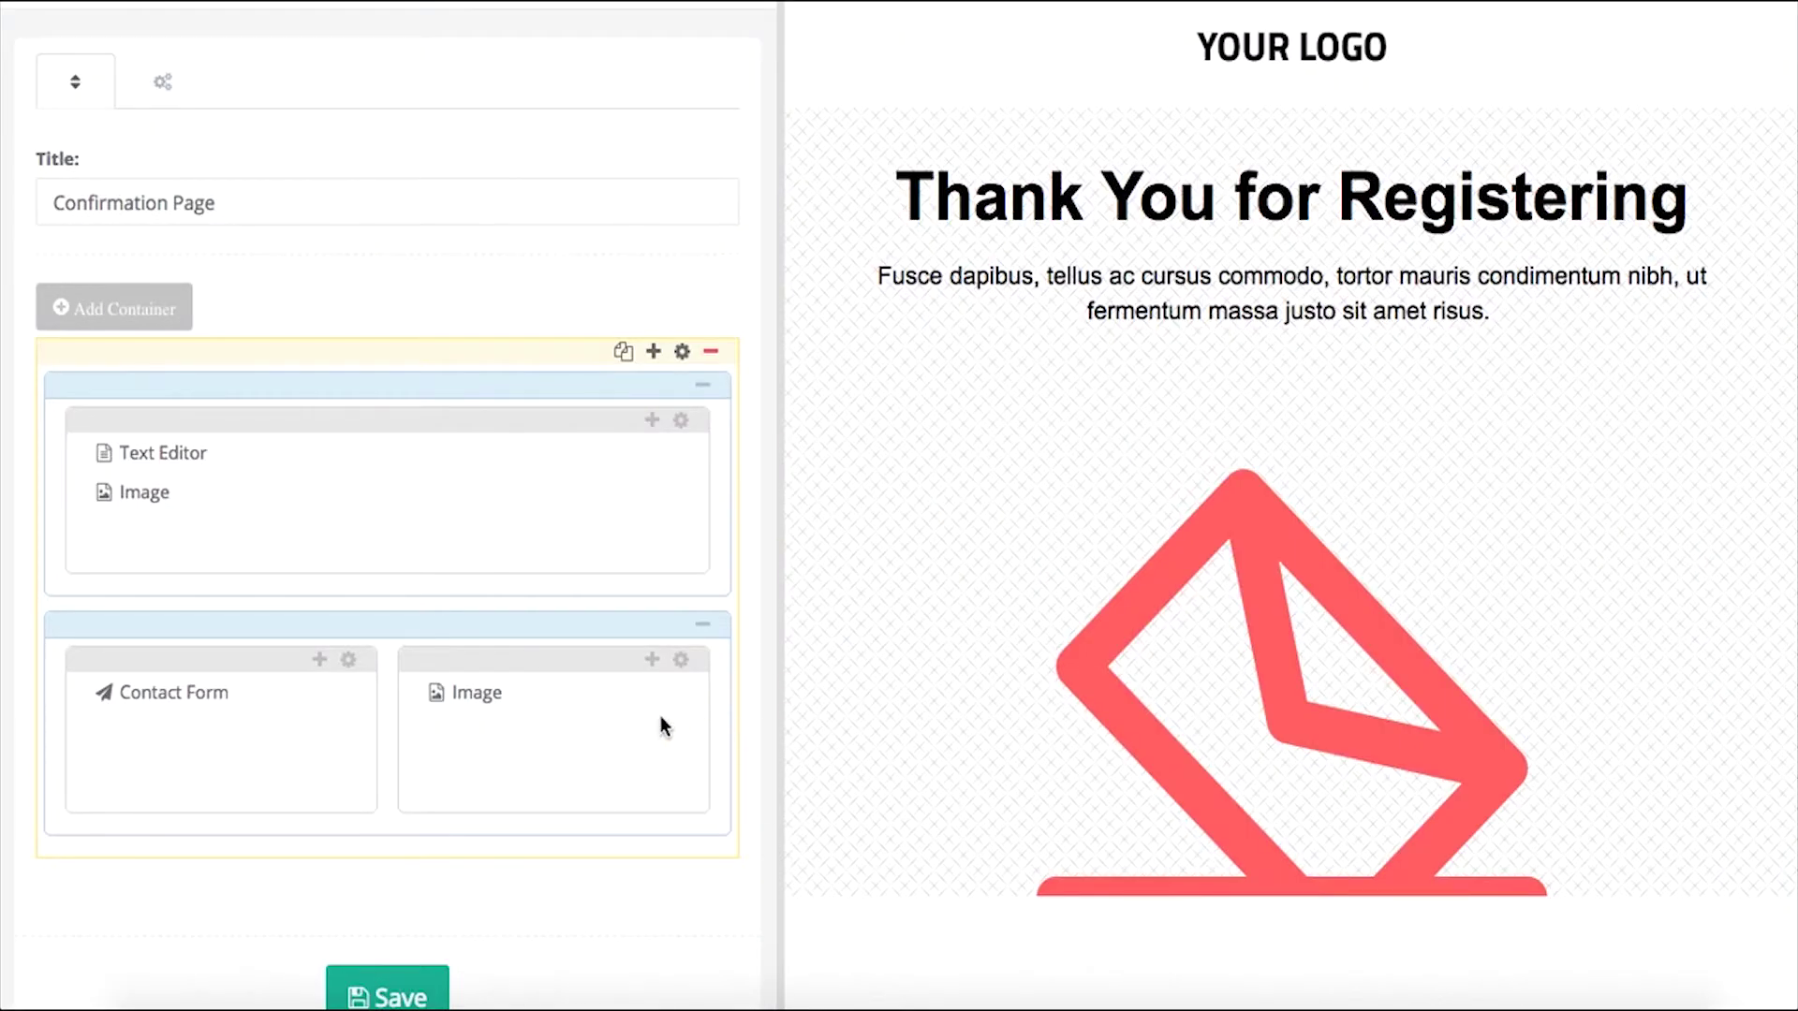
- Save the Confirmation Page and check the added contact form and image in the page preview
scroll(660, 725, down, 3)
click(440, 791)
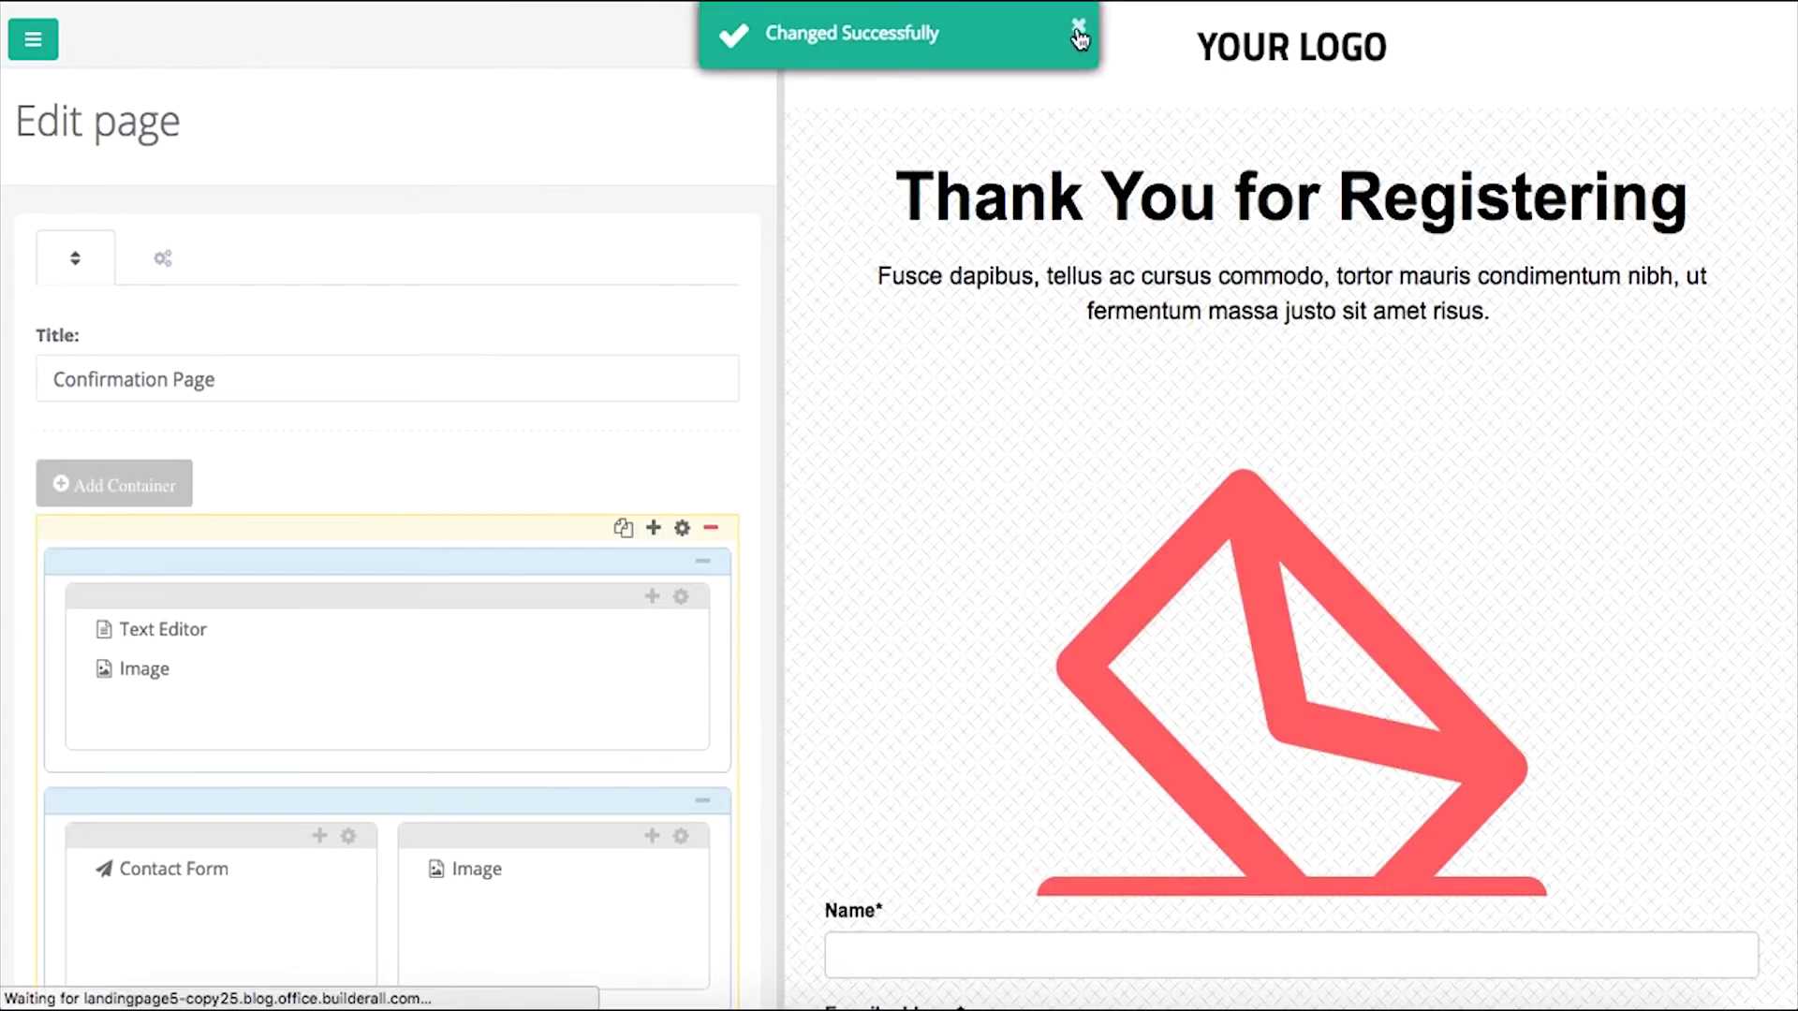
click(1078, 28)
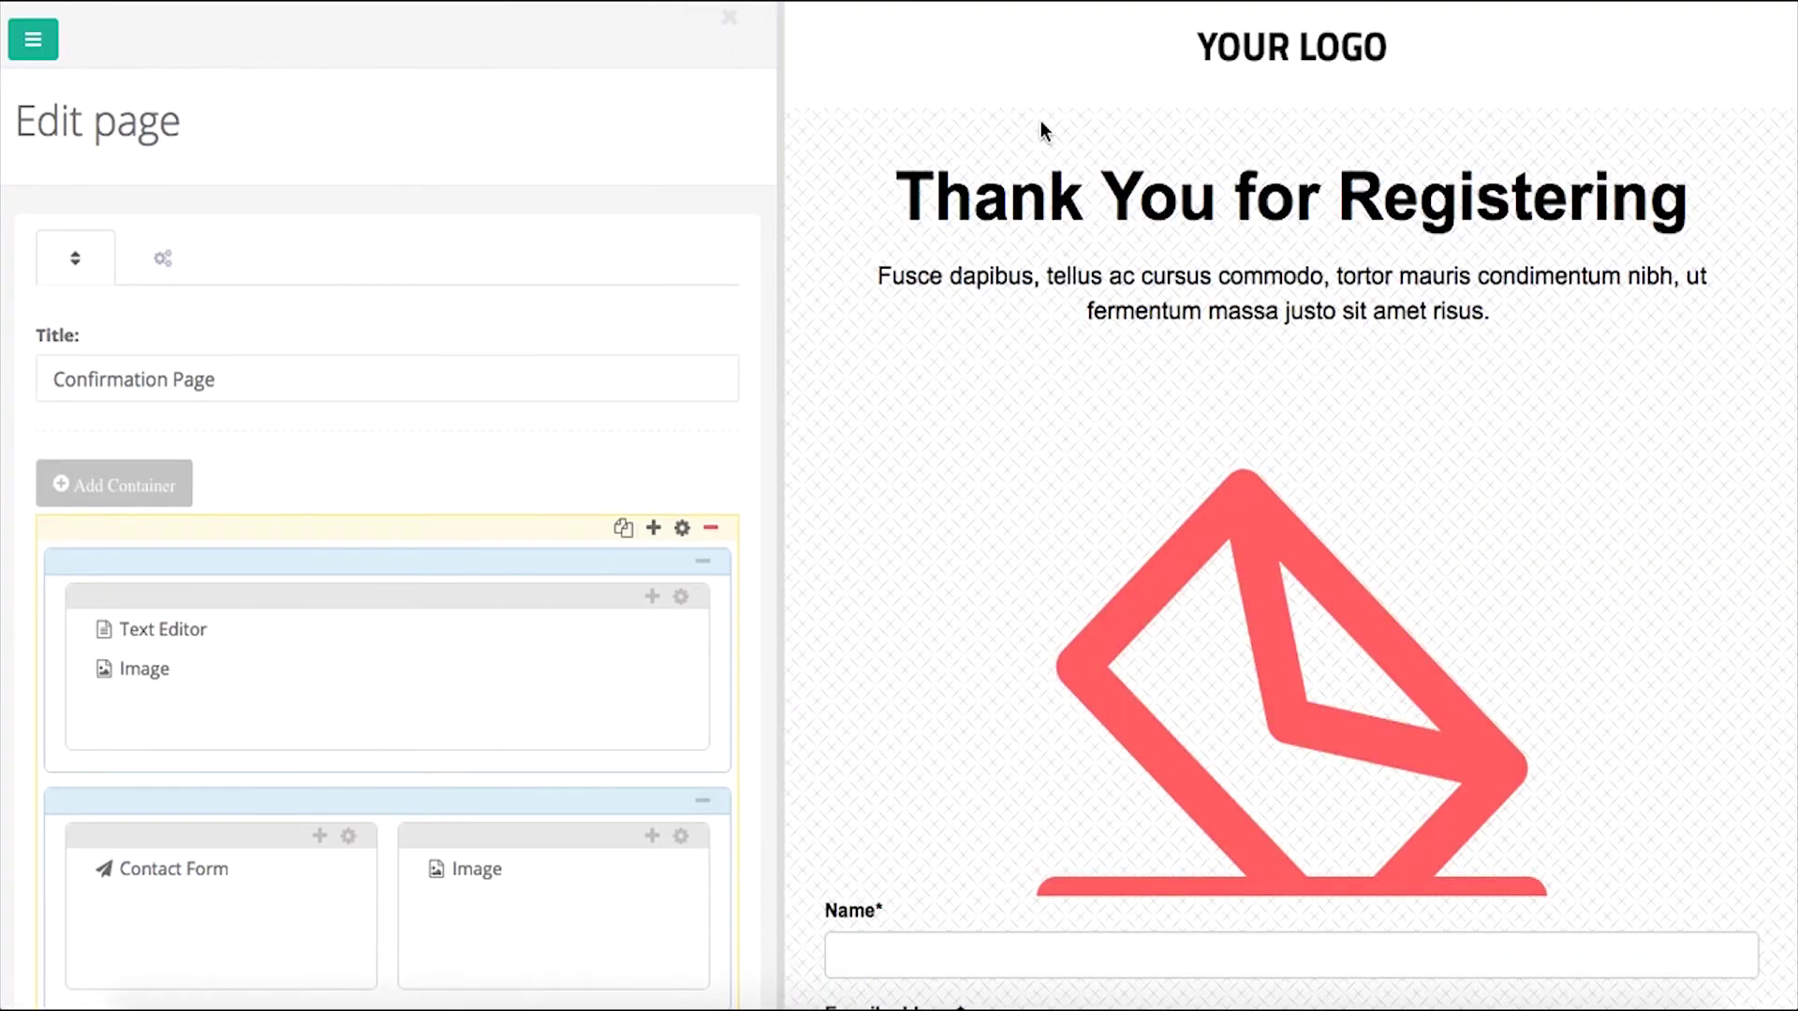
scroll(1041, 122, down, 10)
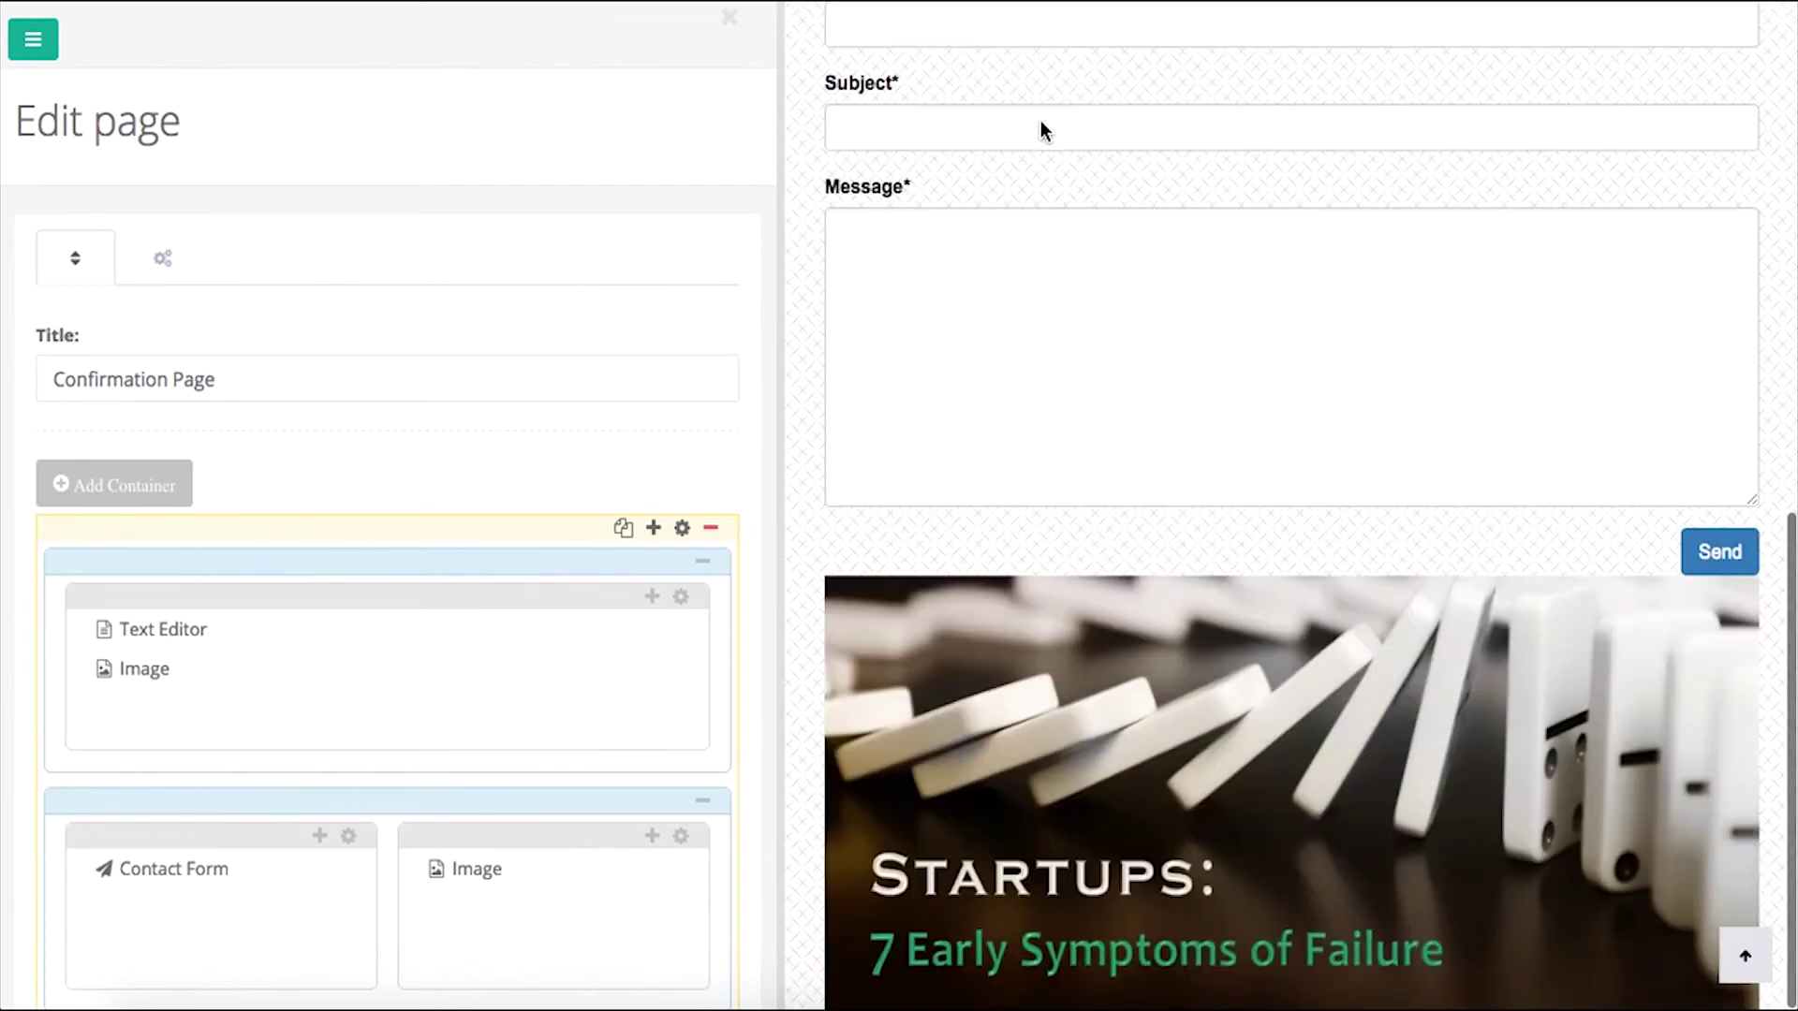
scroll(1041, 122, up, 3)
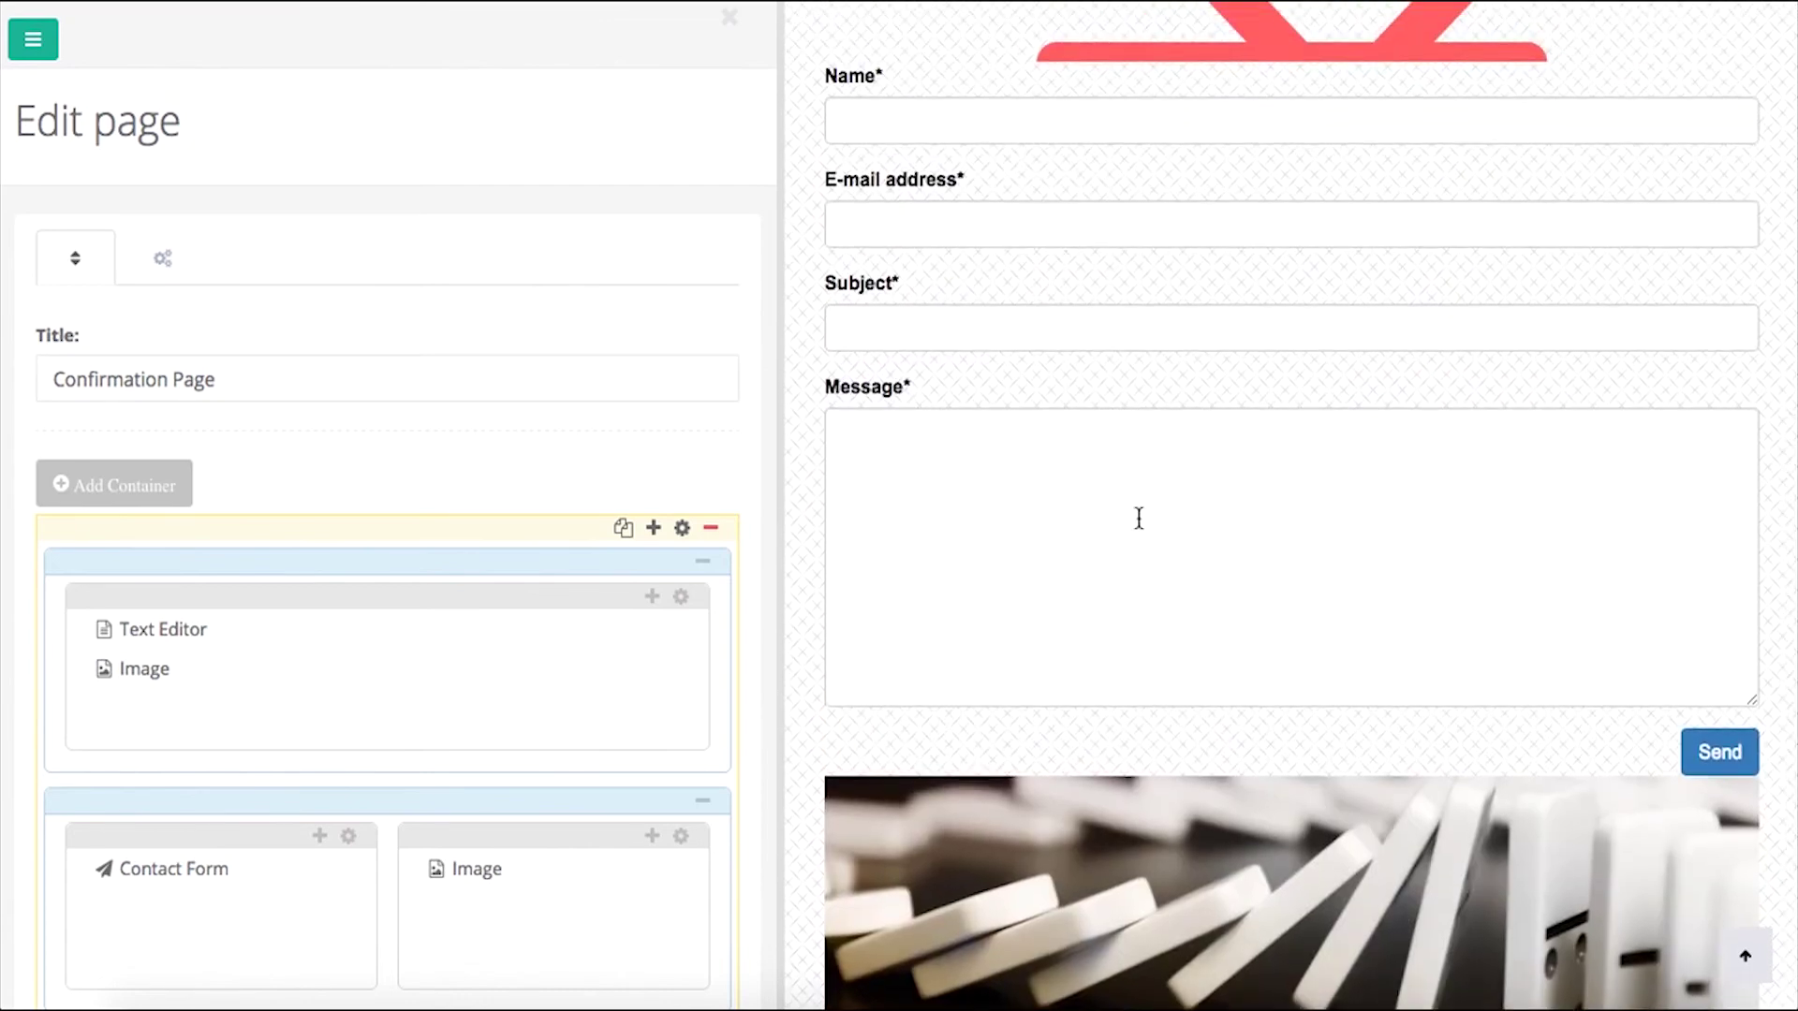
scroll(1189, 710, down, 2)
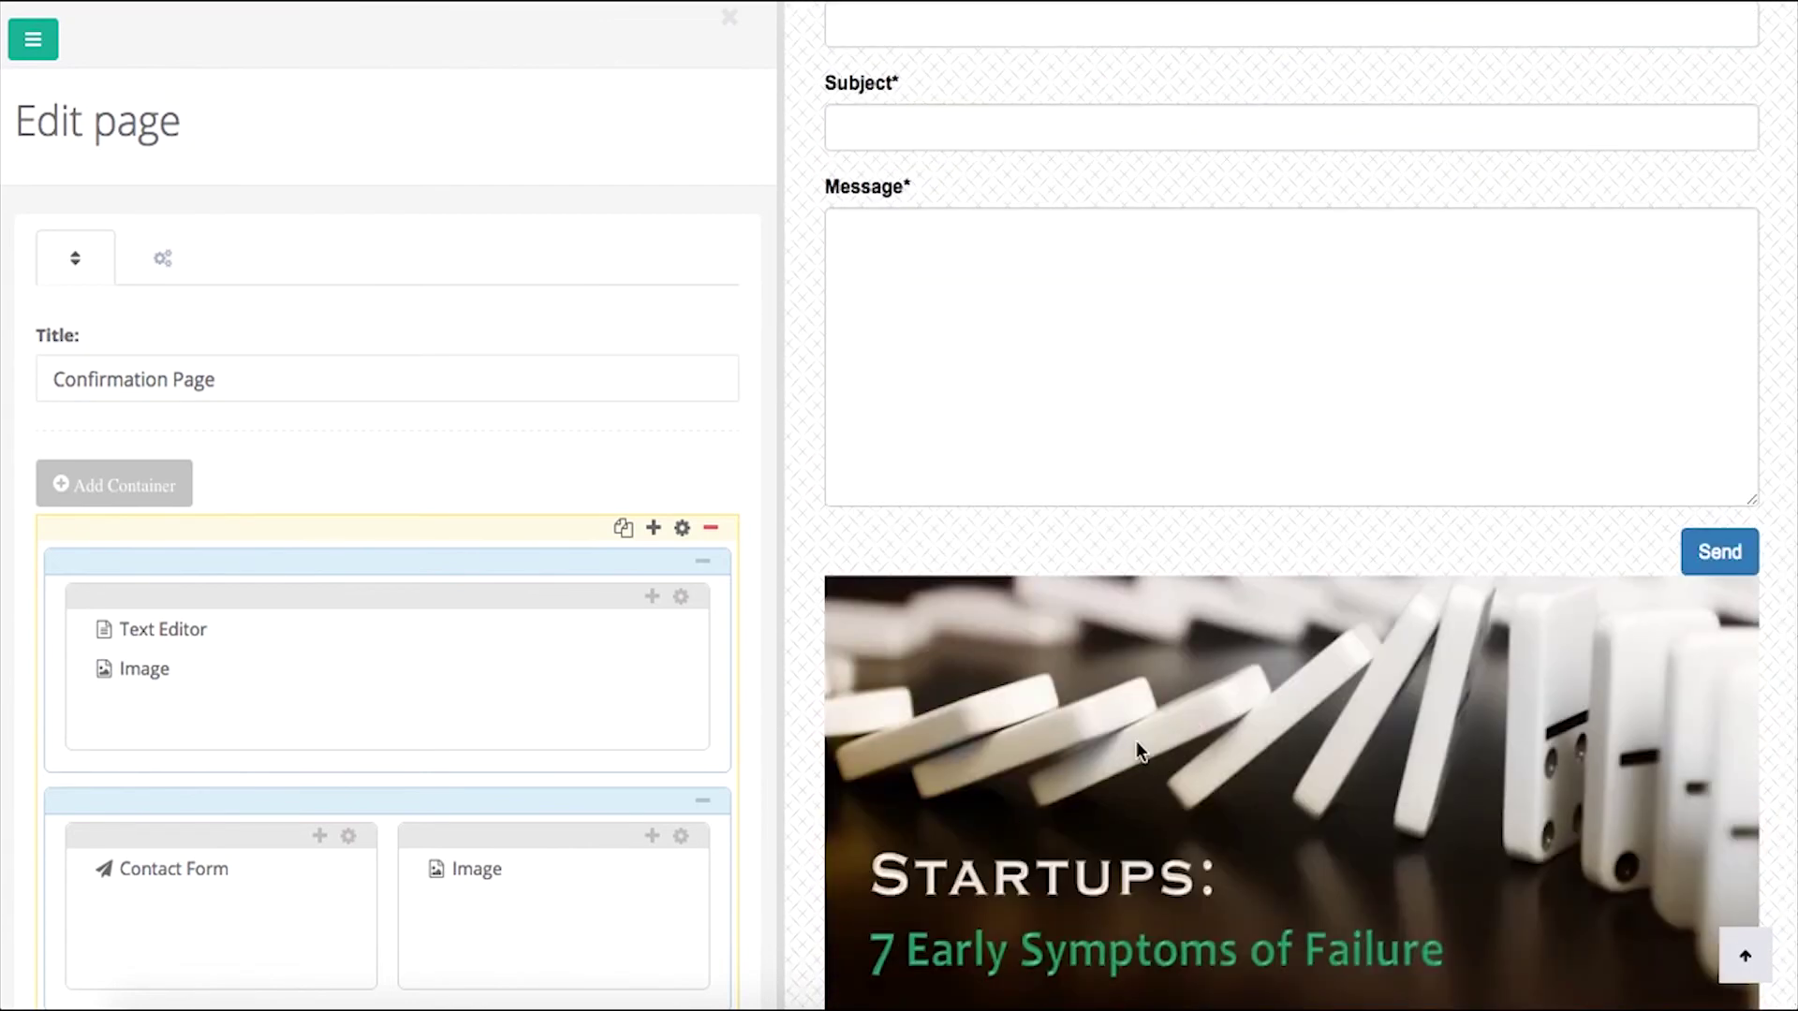
scroll(816, 631, up, 10)
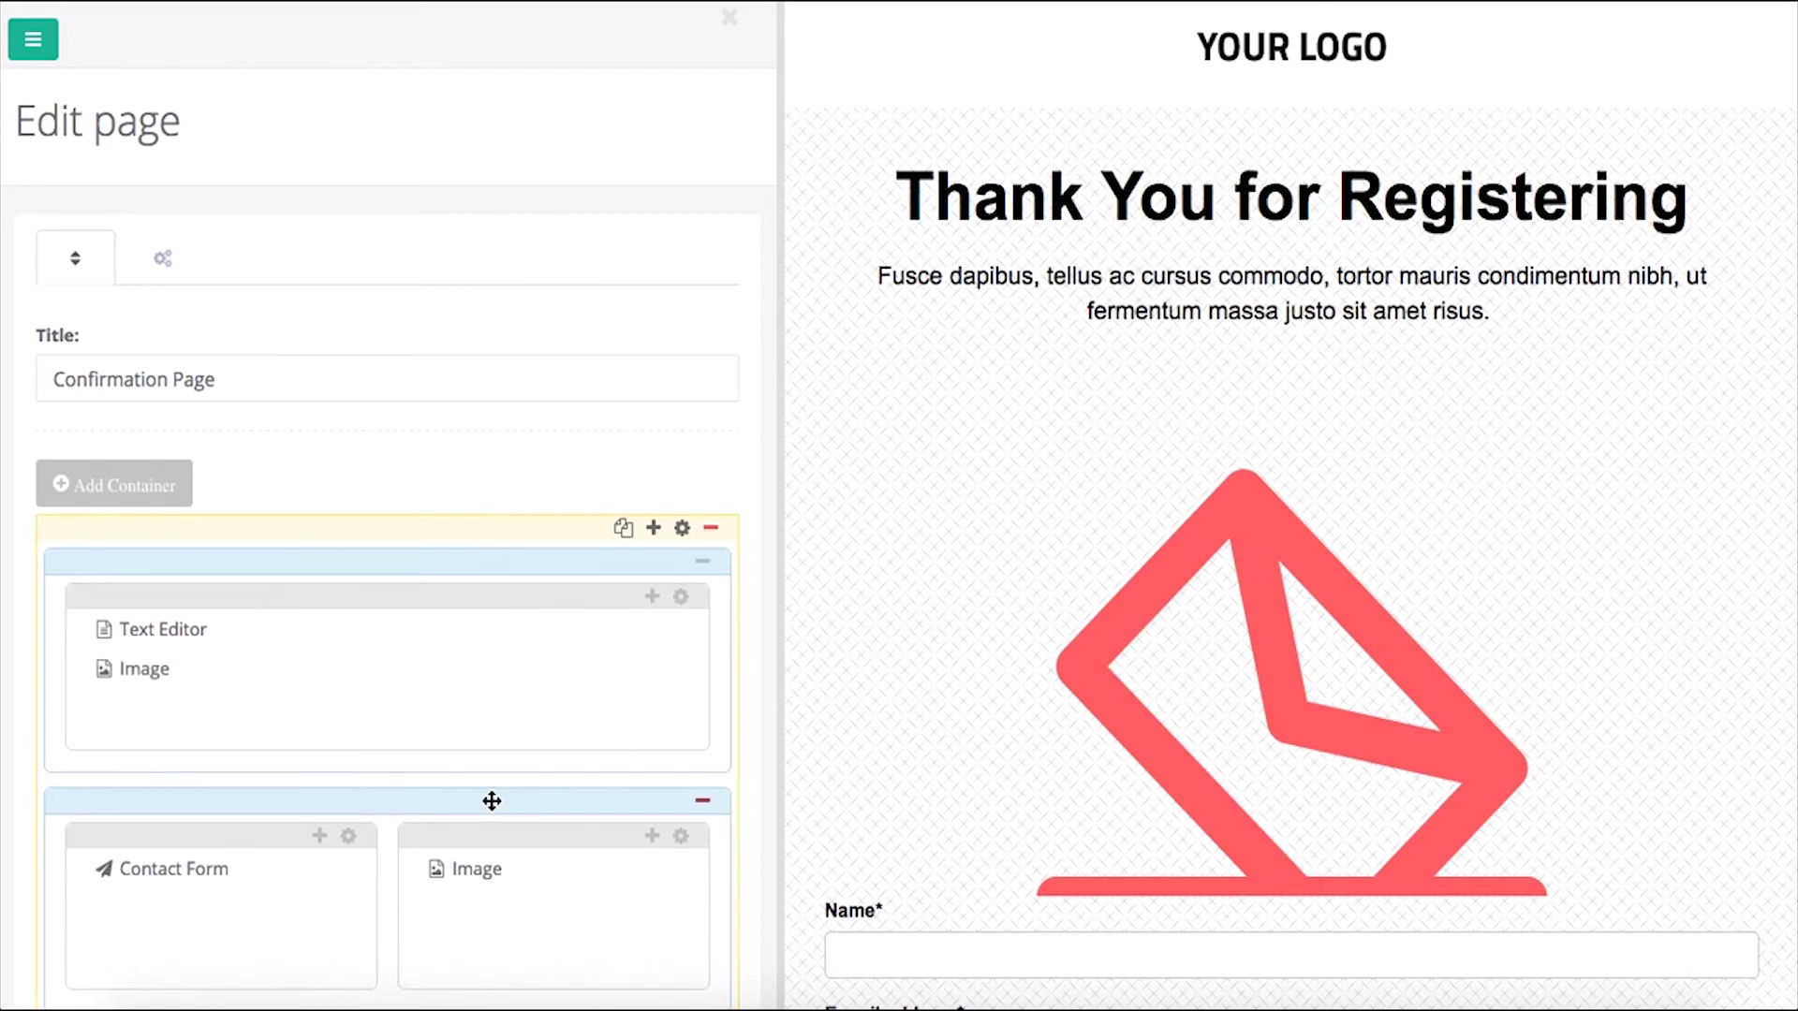
- Move the two-column row above the text row and swap its columns, placing Image before Contact Form
drag(492, 801, 491, 577)
scroll(365, 530, down, 5)
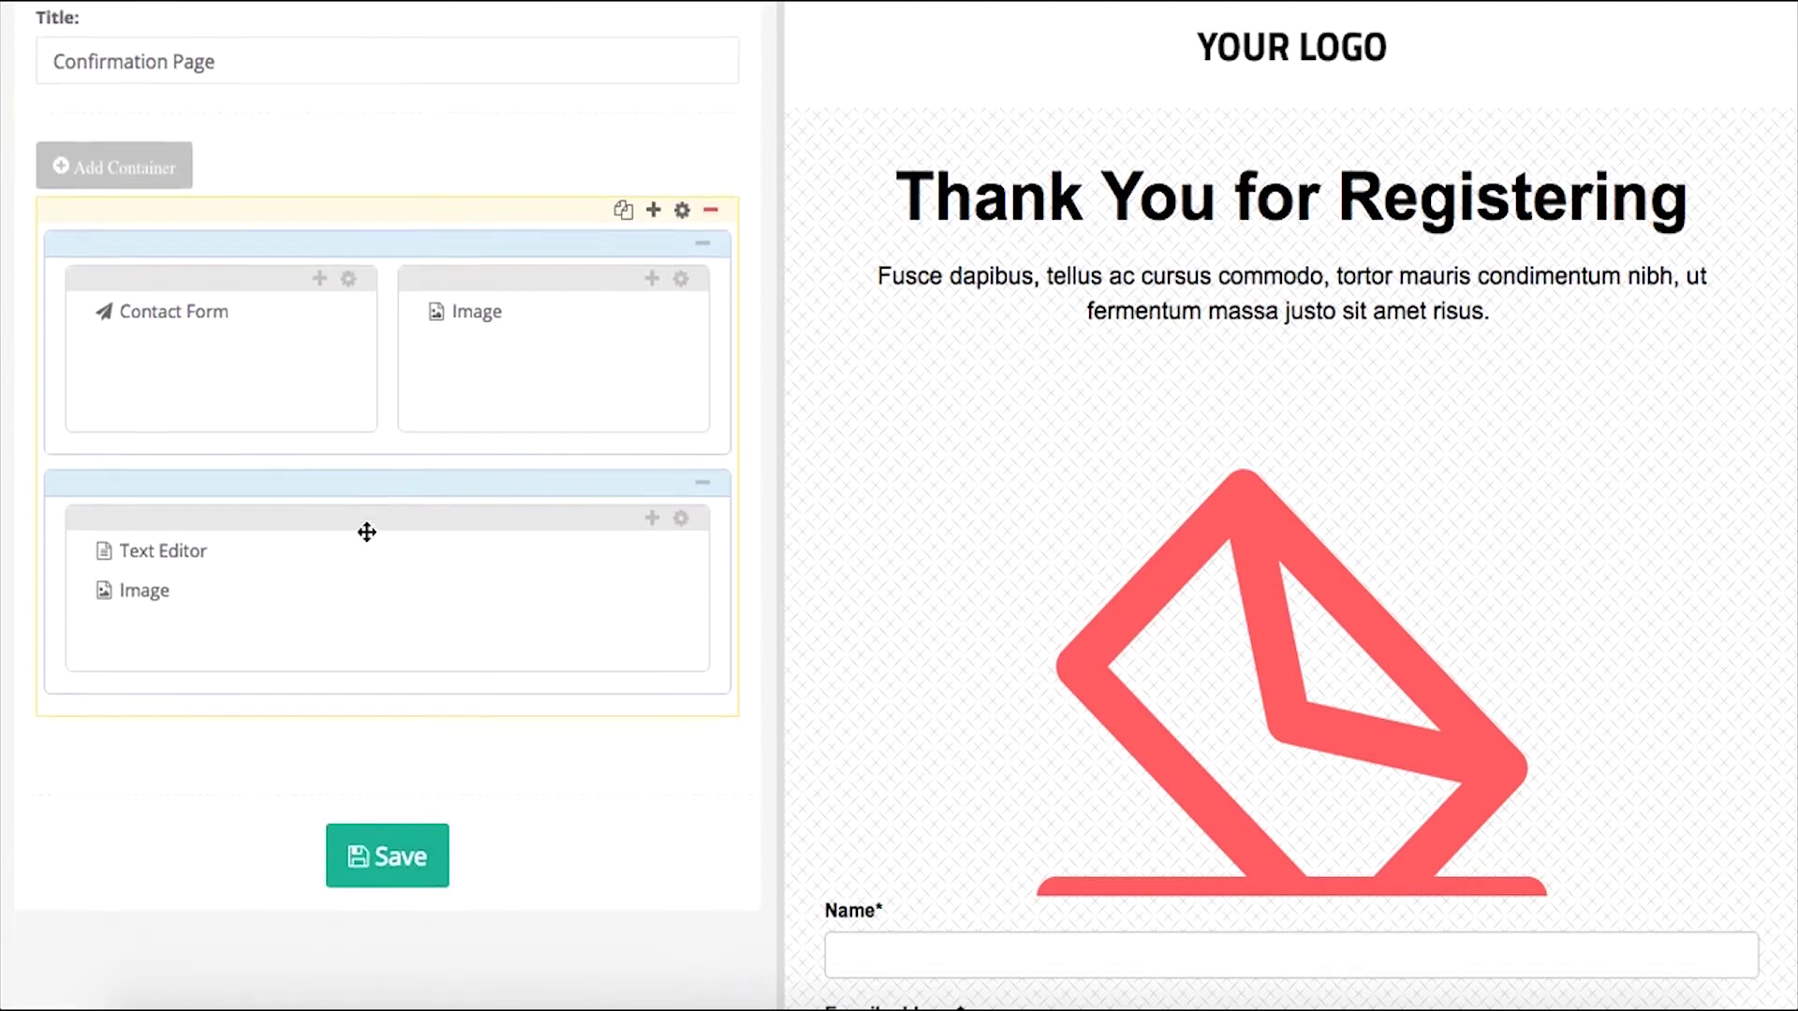
drag(209, 272, 154, 267)
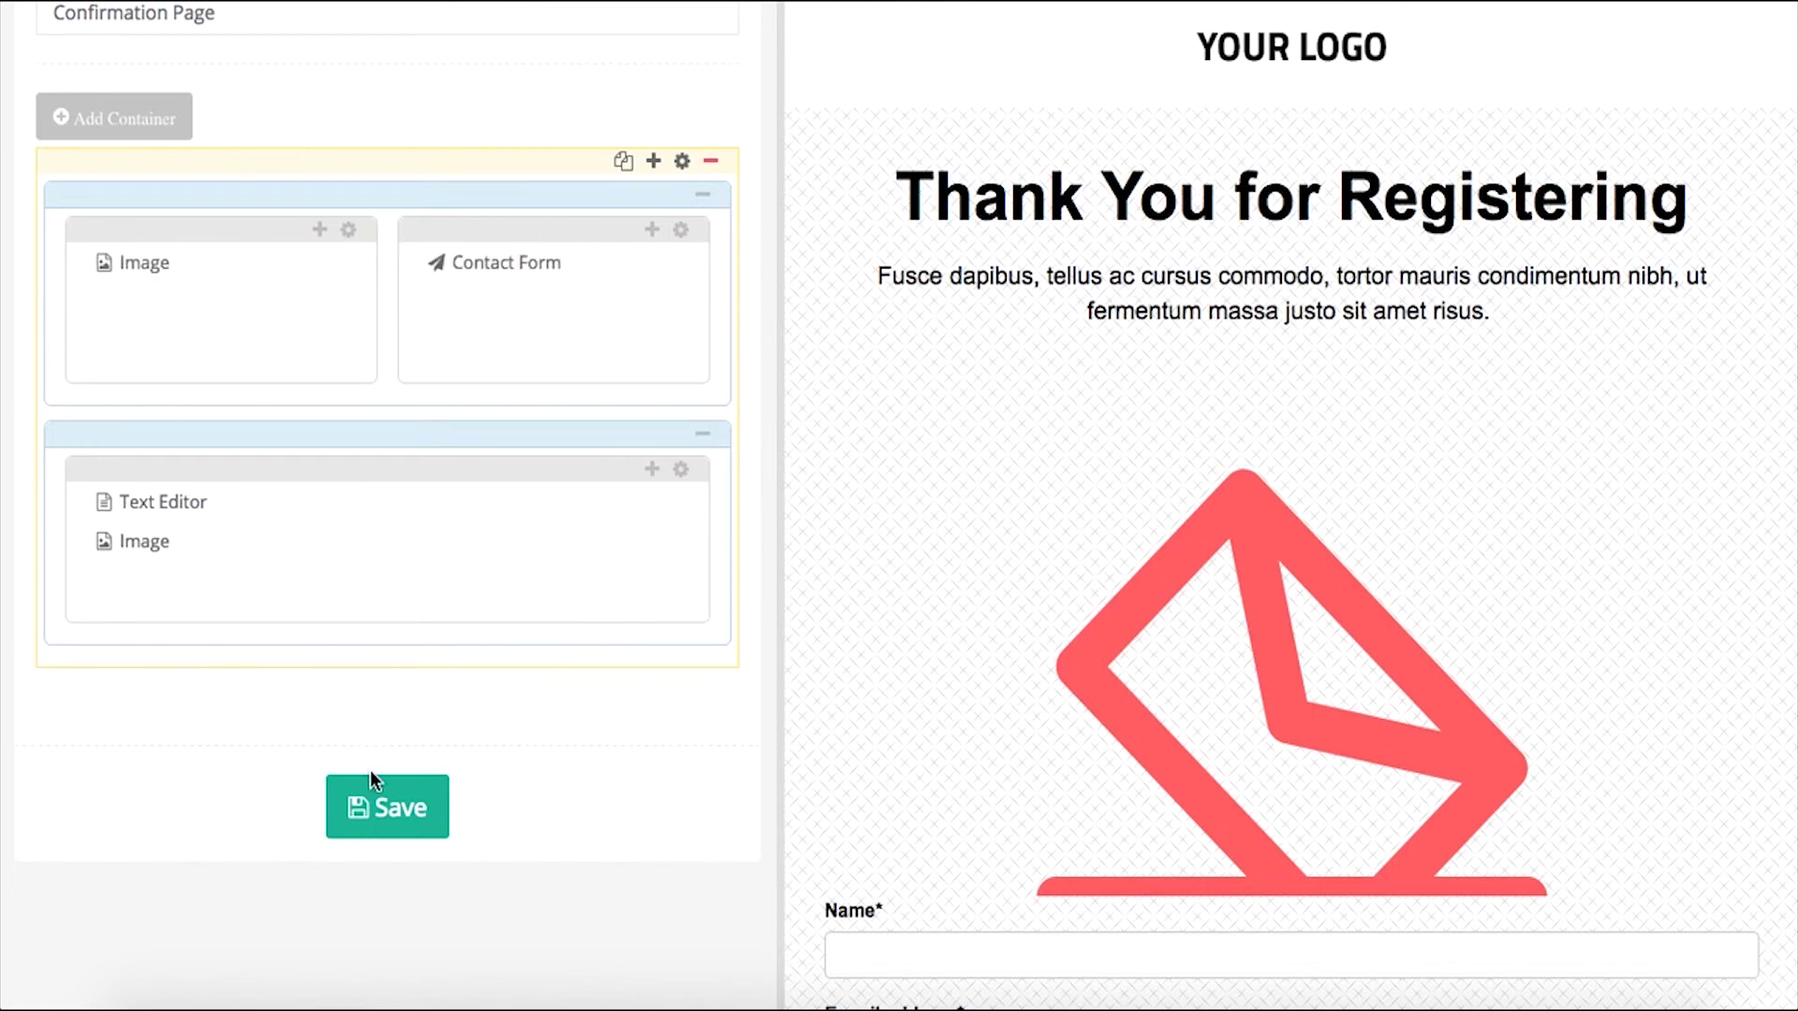
- Save the rearranged Confirmation Page and check the new order of its content in the preview
click(372, 797)
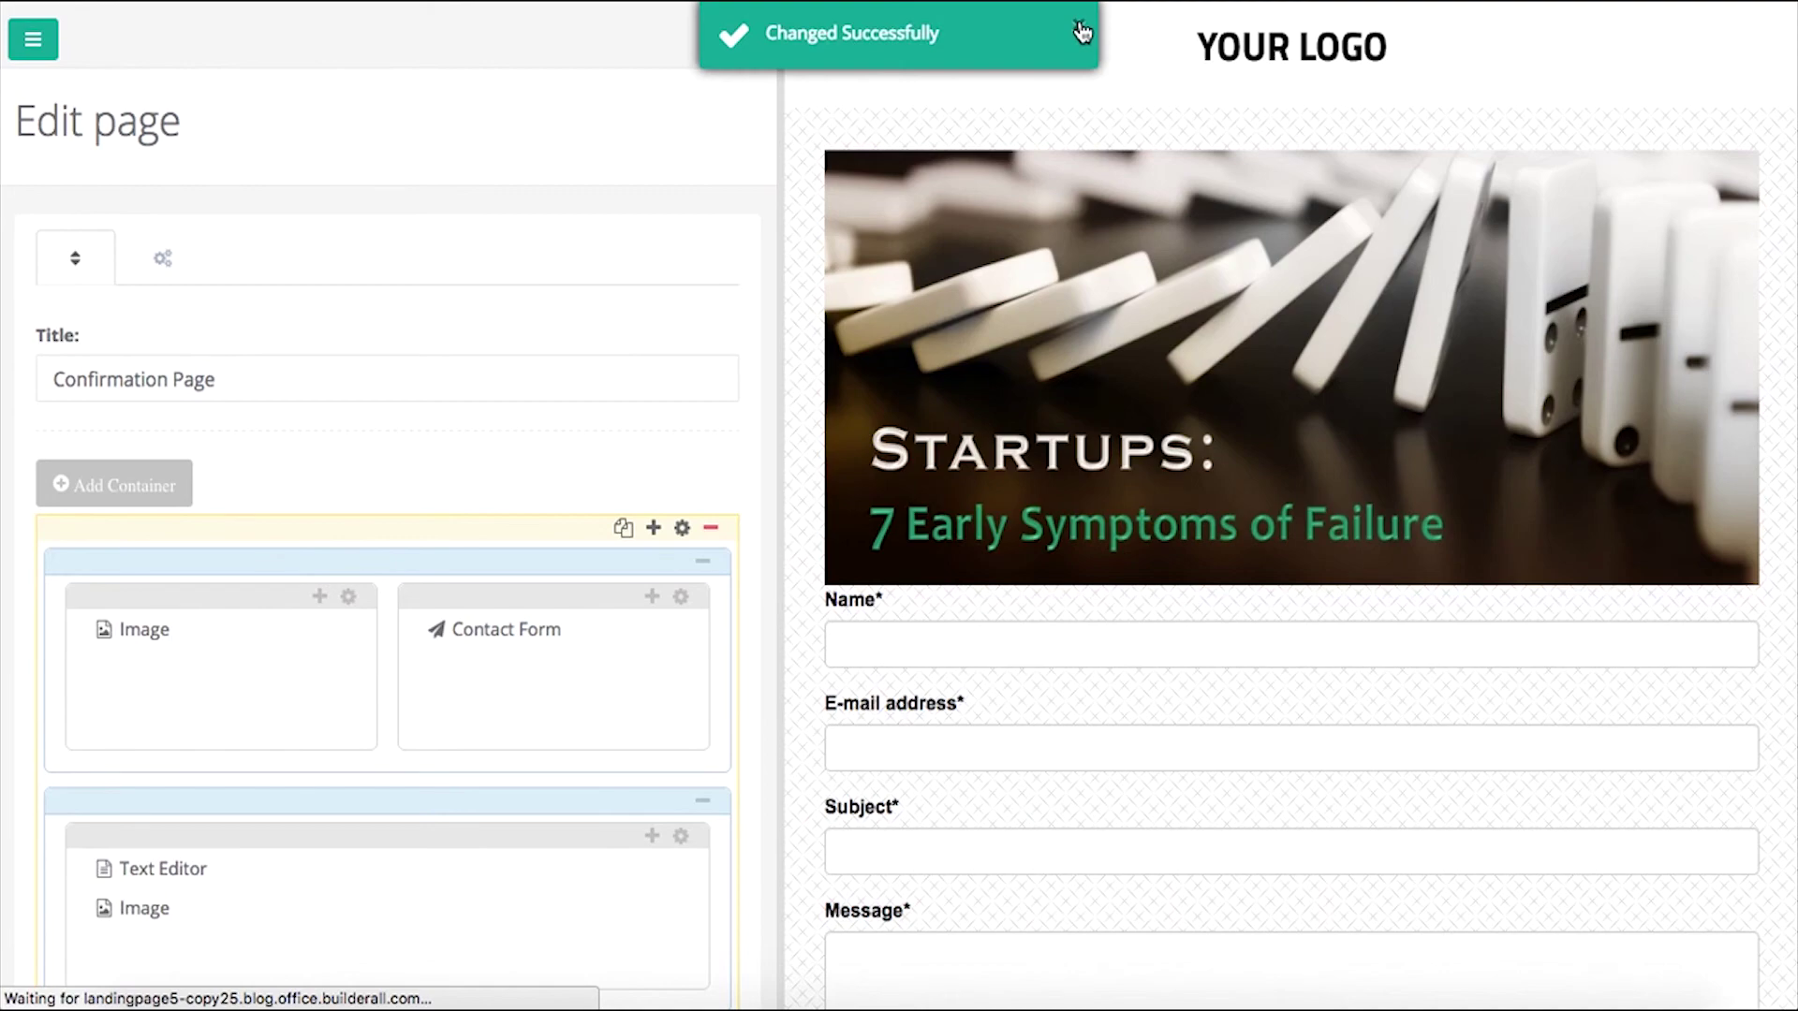
click(1082, 32)
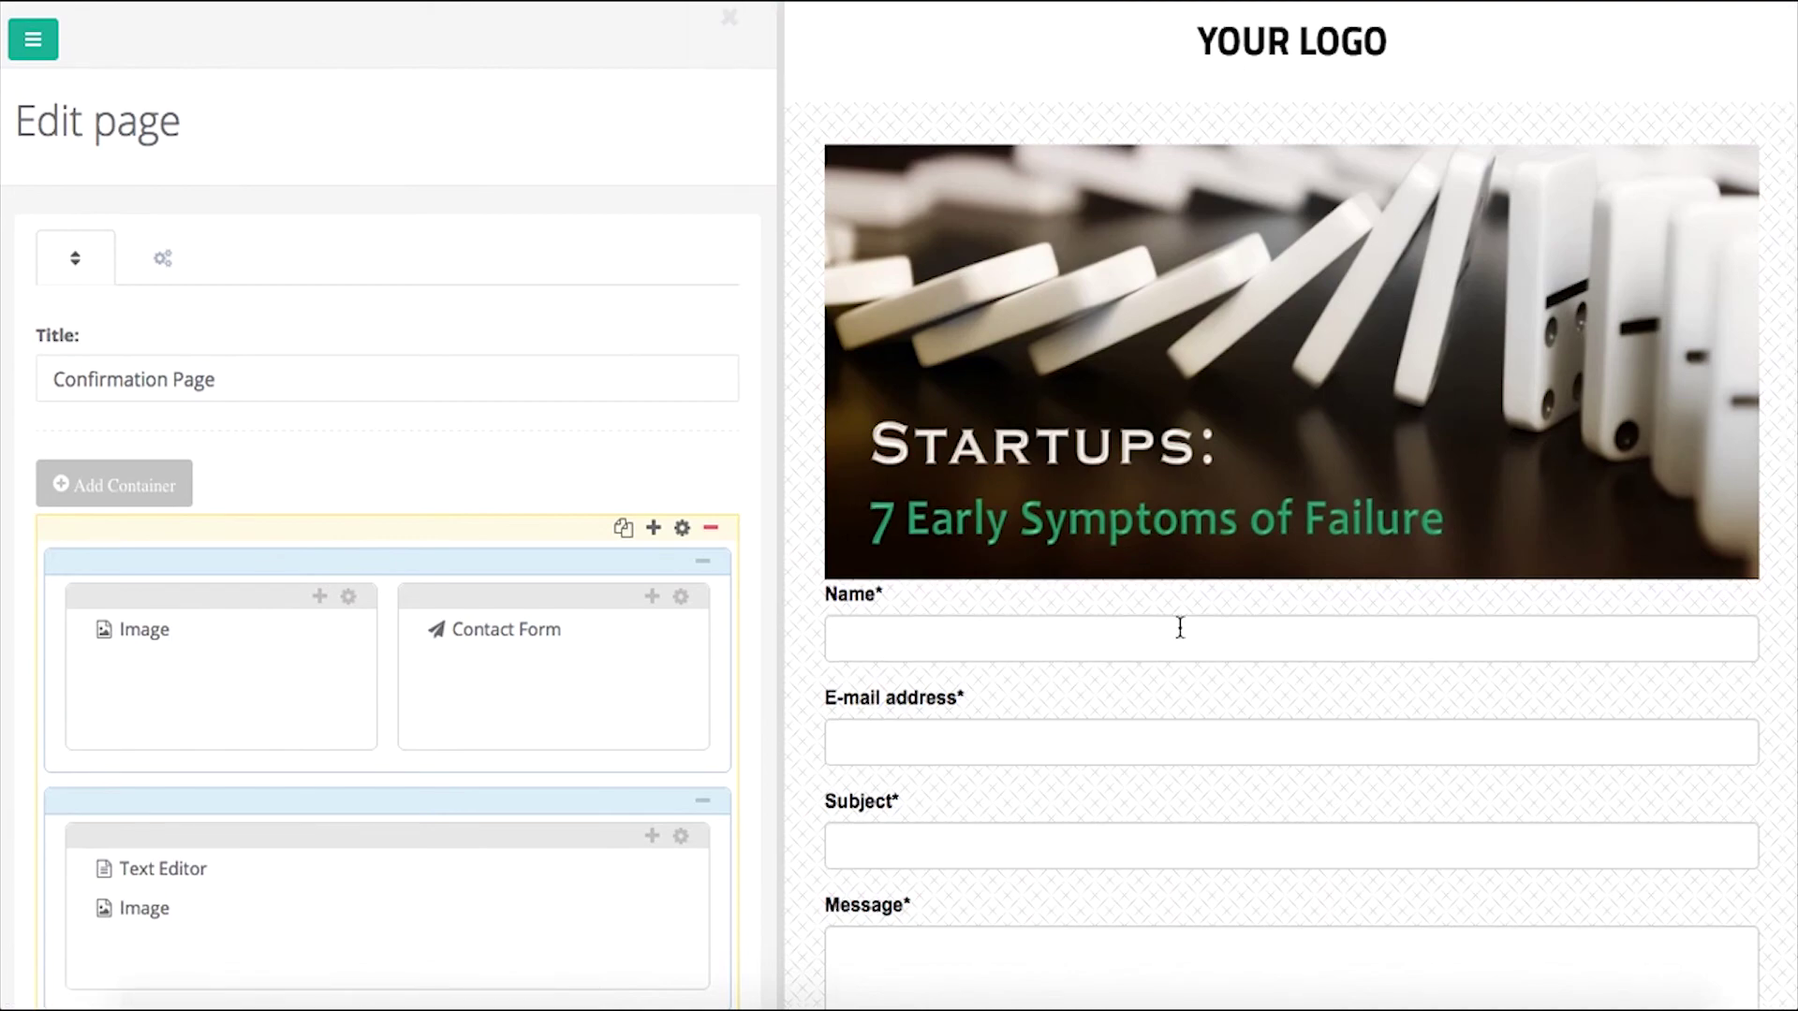
scroll(1211, 598, down, 10)
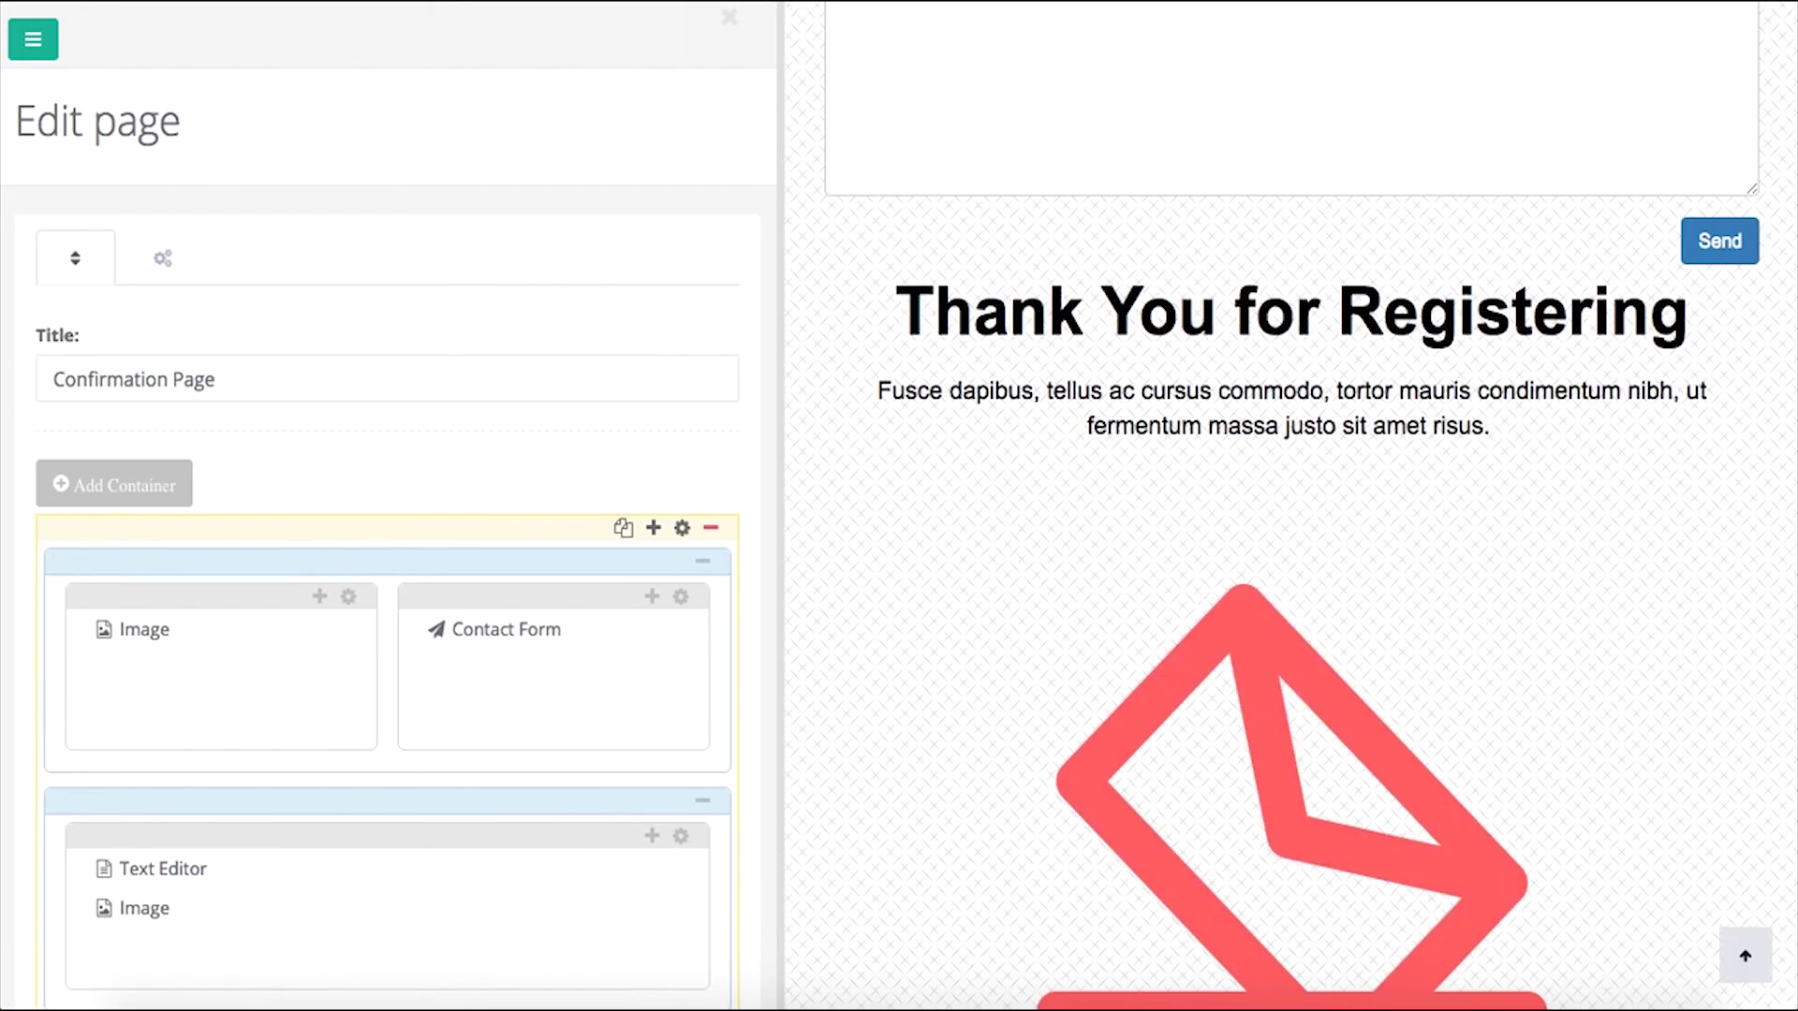
scroll(1152, 648, up, 1)
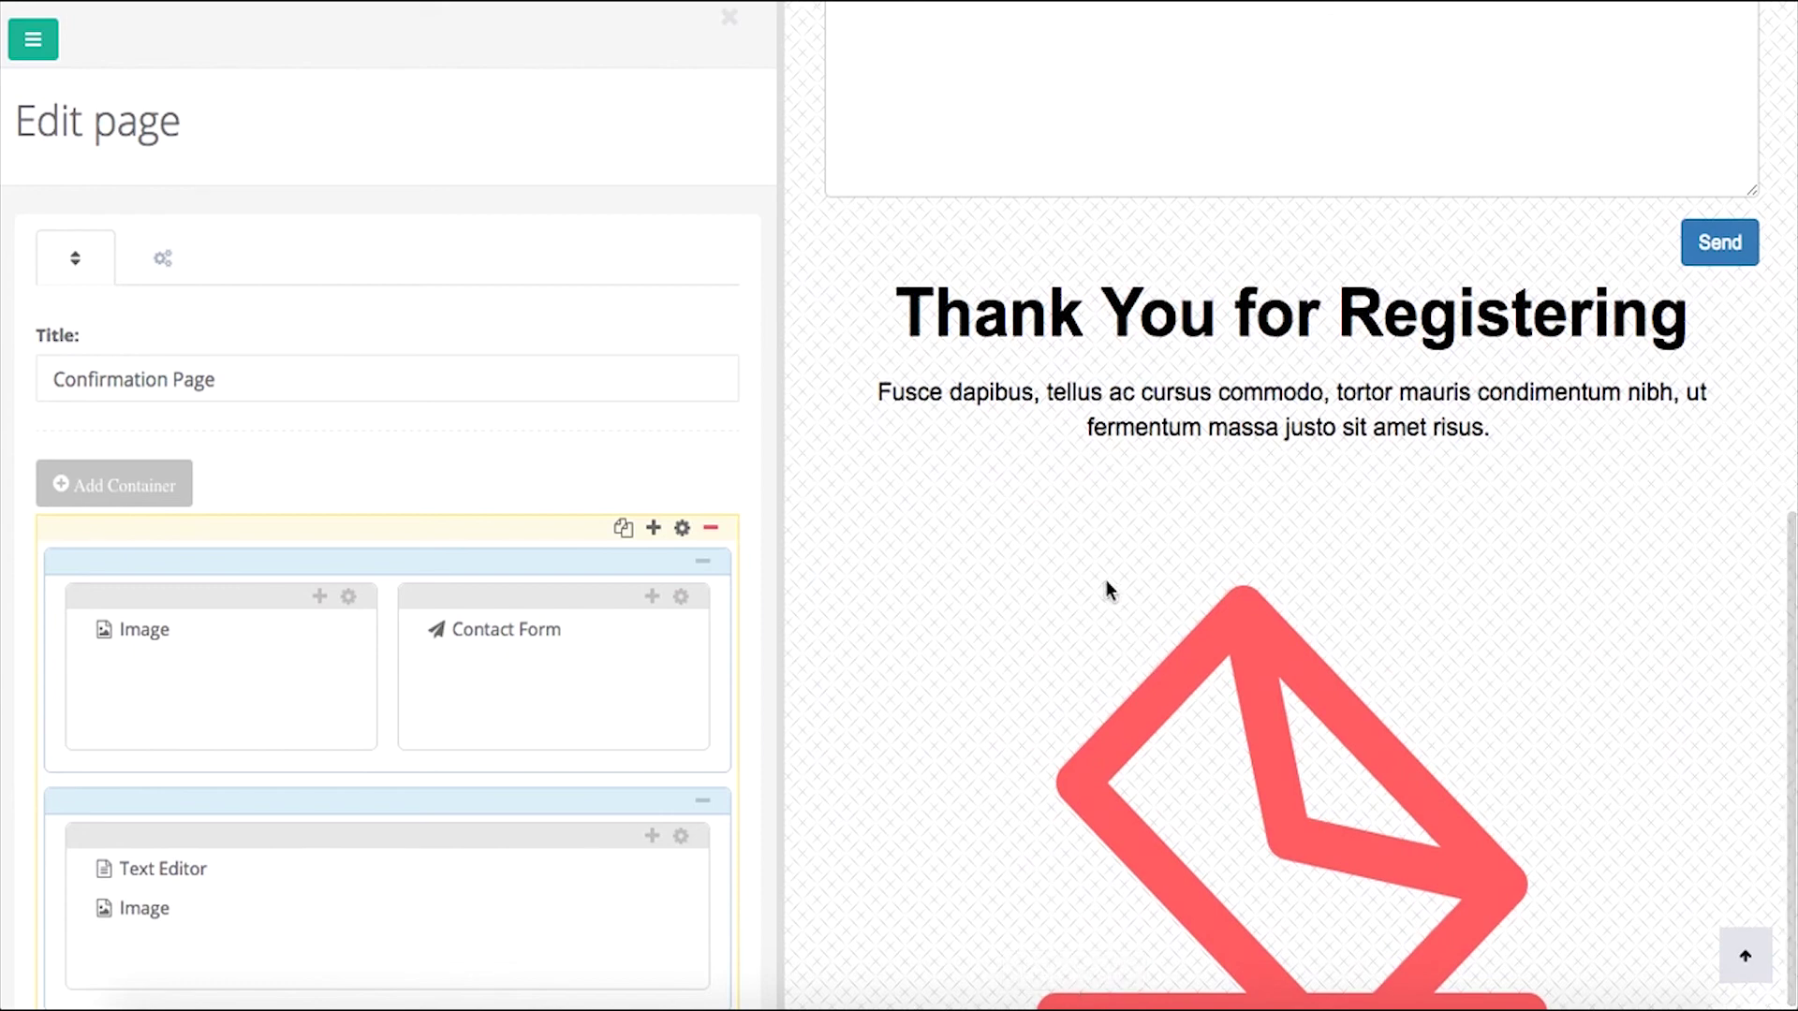